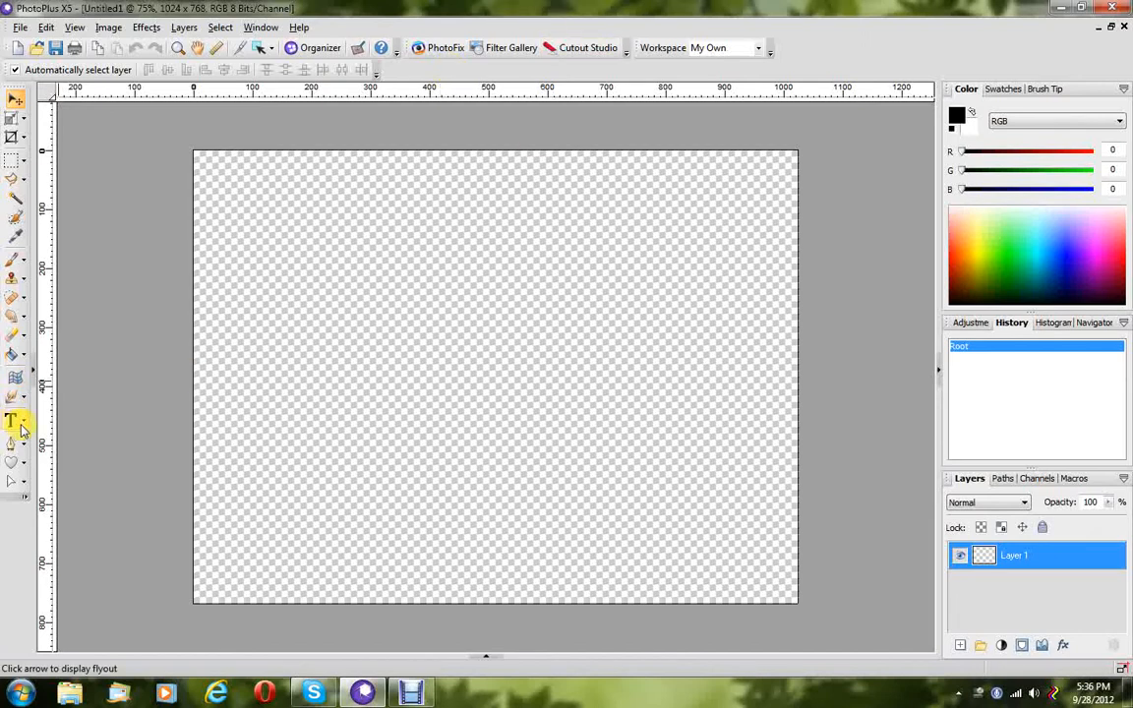
# Flood fill the empty canvas layer with black.
pyautogui.click(11, 356)
pyautogui.click(552, 297)
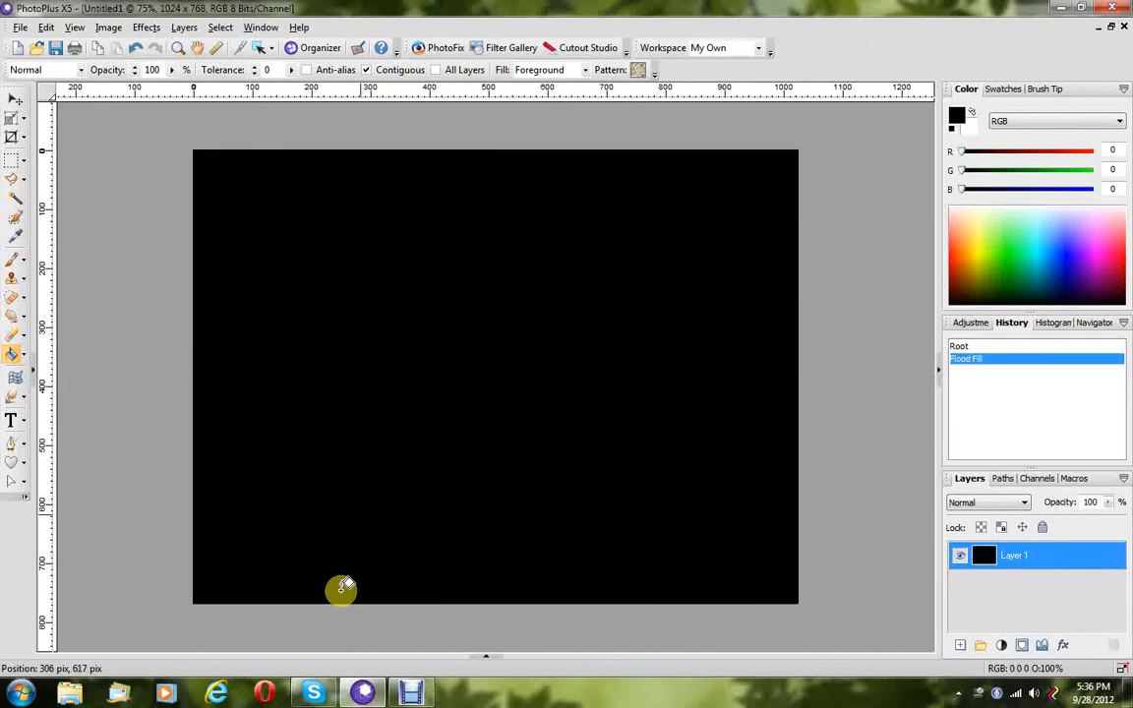
# Draw a wide pumpkin-shaped outline with the Freehand Pen Tool in orange (RGB 255, 133, 23), dipping at the top centre.
pyautogui.click(25, 447)
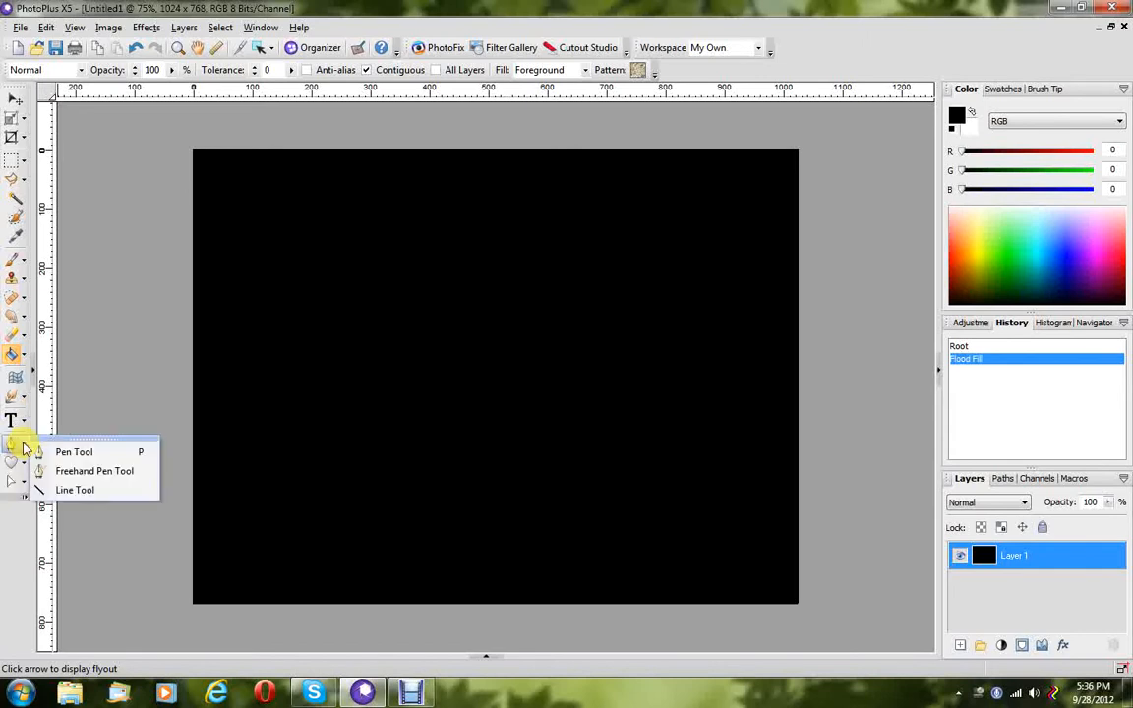
pyautogui.click(75, 467)
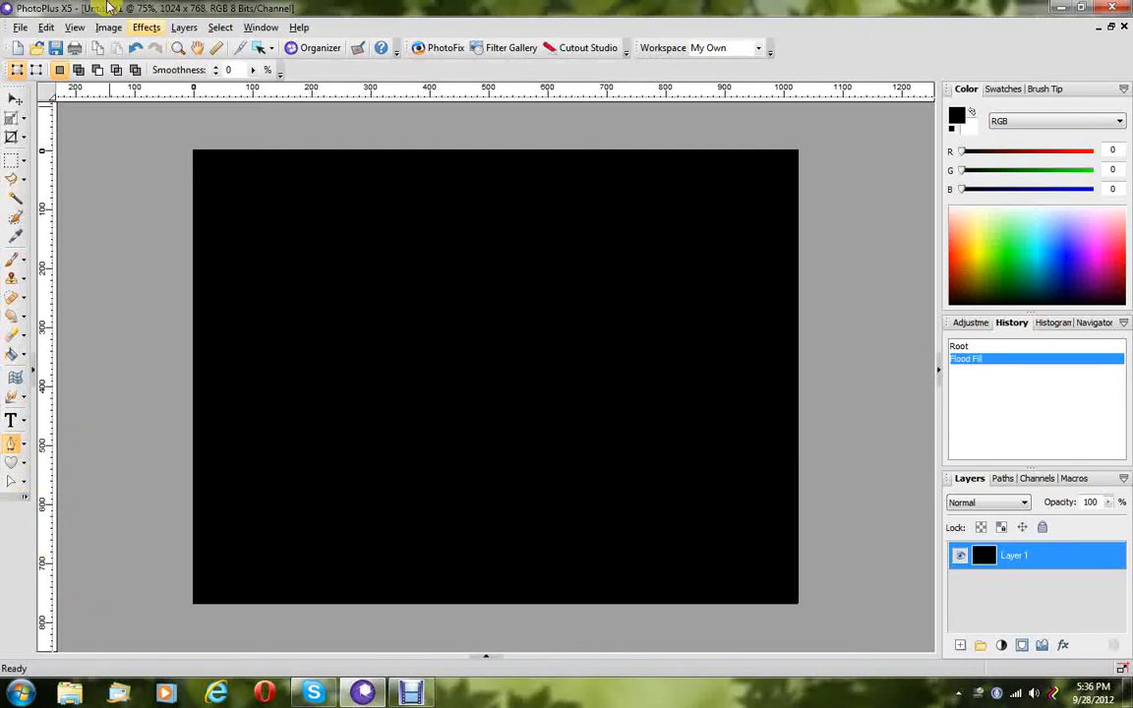
pyautogui.click(971, 252)
pyautogui.click(966, 256)
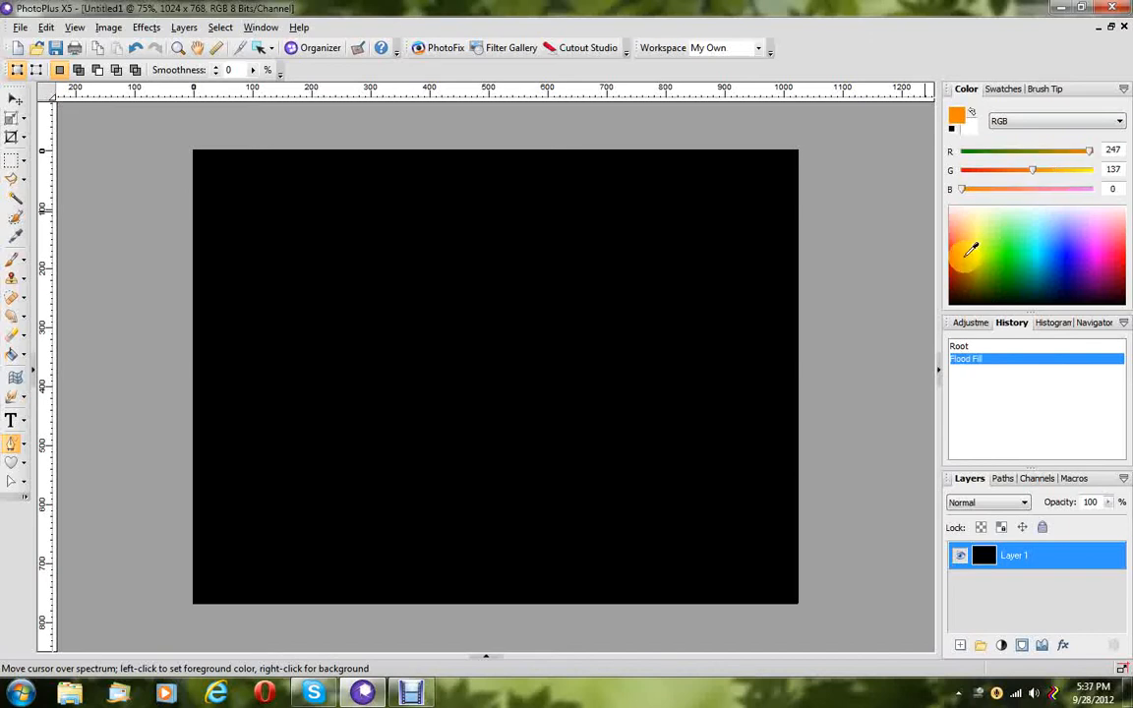
pyautogui.click(967, 245)
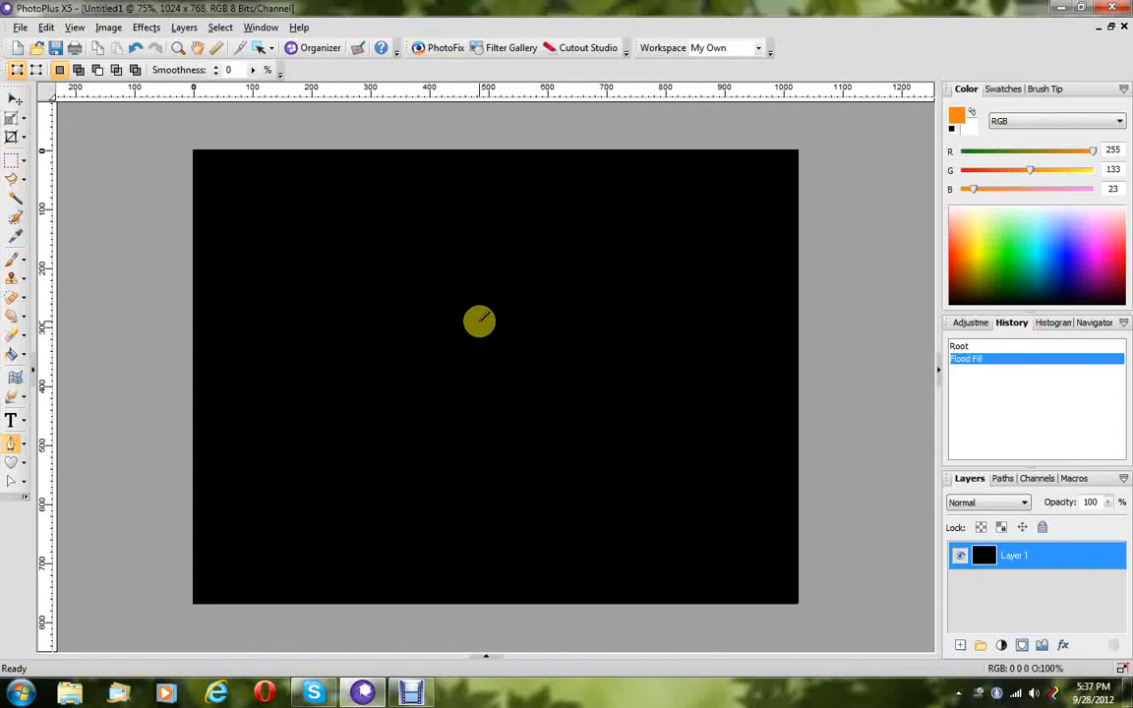
pyautogui.moveTo(512, 313)
pyautogui.mouseDown()
pyautogui.moveTo(413, 282)
pyautogui.moveTo(358, 301)
pyautogui.moveTo(313, 342)
pyautogui.moveTo(293, 381)
pyautogui.moveTo(314, 442)
pyautogui.moveTo(342, 470)
pyautogui.moveTo(513, 492)
pyautogui.moveTo(637, 475)
pyautogui.moveTo(682, 455)
pyautogui.moveTo(716, 404)
pyautogui.moveTo(709, 363)
pyautogui.moveTo(659, 299)
pyautogui.moveTo(566, 291)
pyautogui.moveTo(510, 313)
pyautogui.mouseUp()
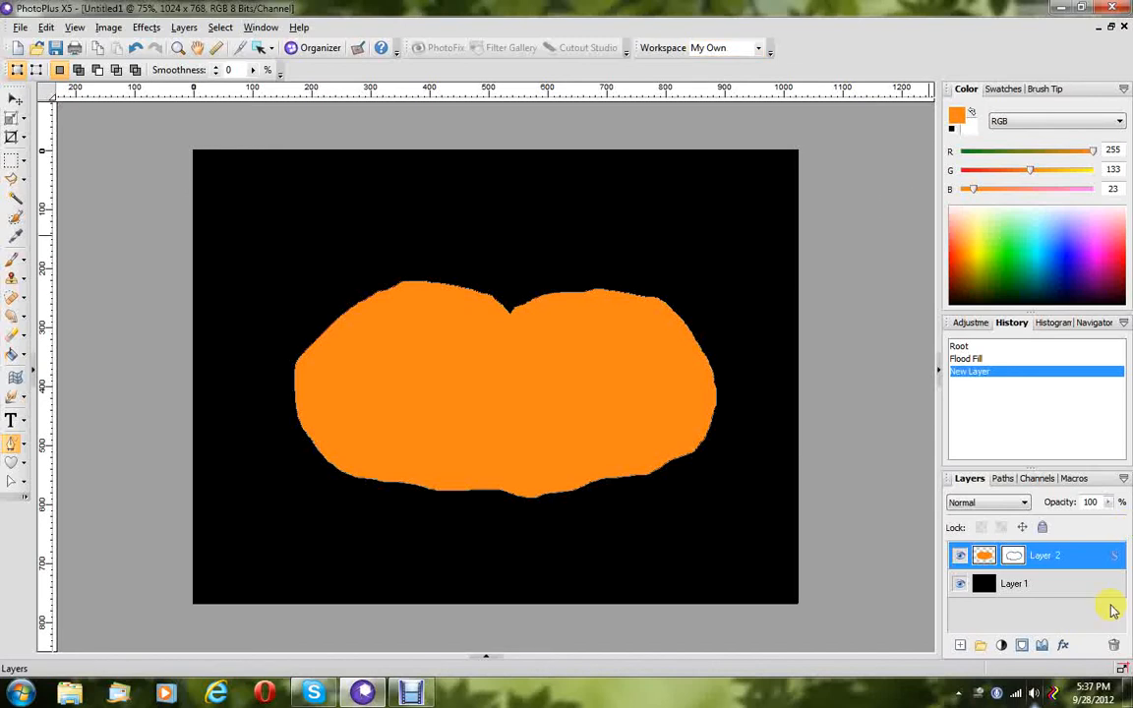
# Enable the 3D Effects layer effect on the orange pumpkin shape with blur 115 and depth 36.
pyautogui.click(1063, 645)
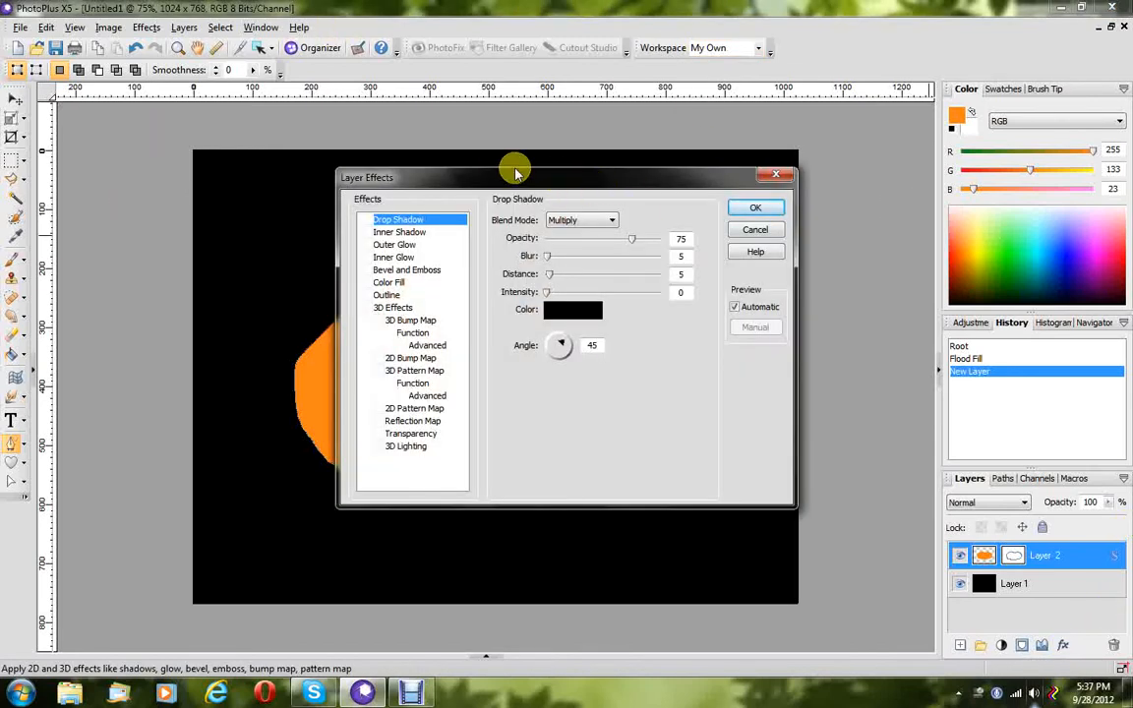
pyautogui.moveTo(489, 178); pyautogui.dragTo(856, 265)
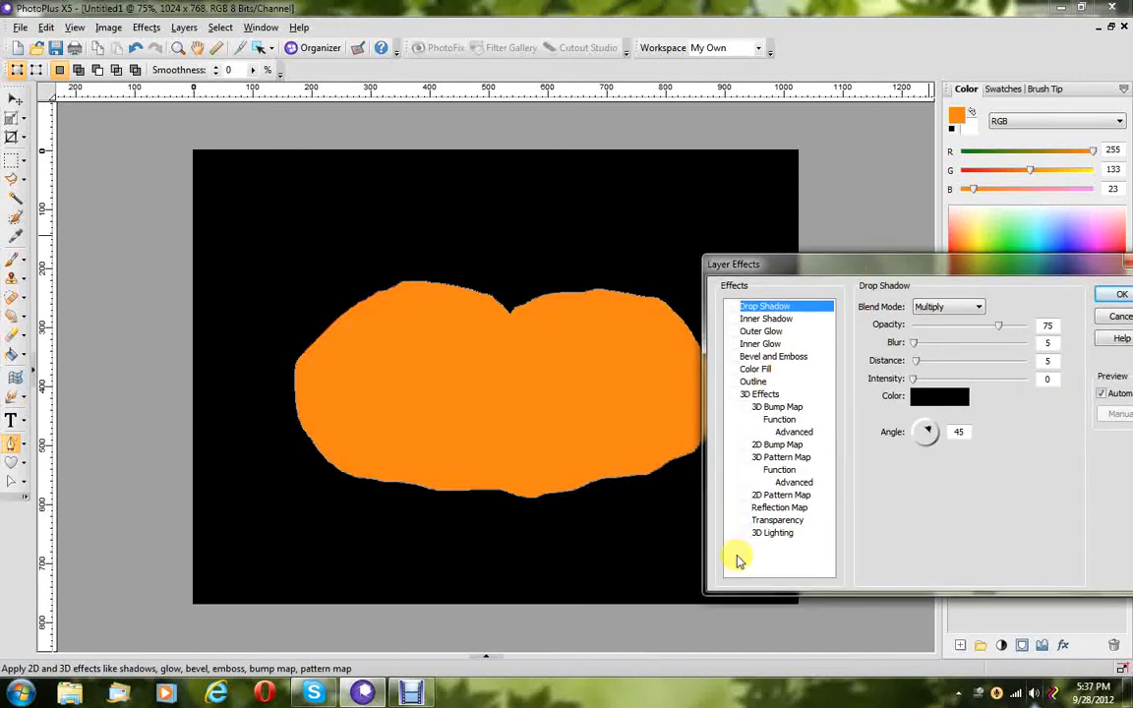
pyautogui.click(732, 394)
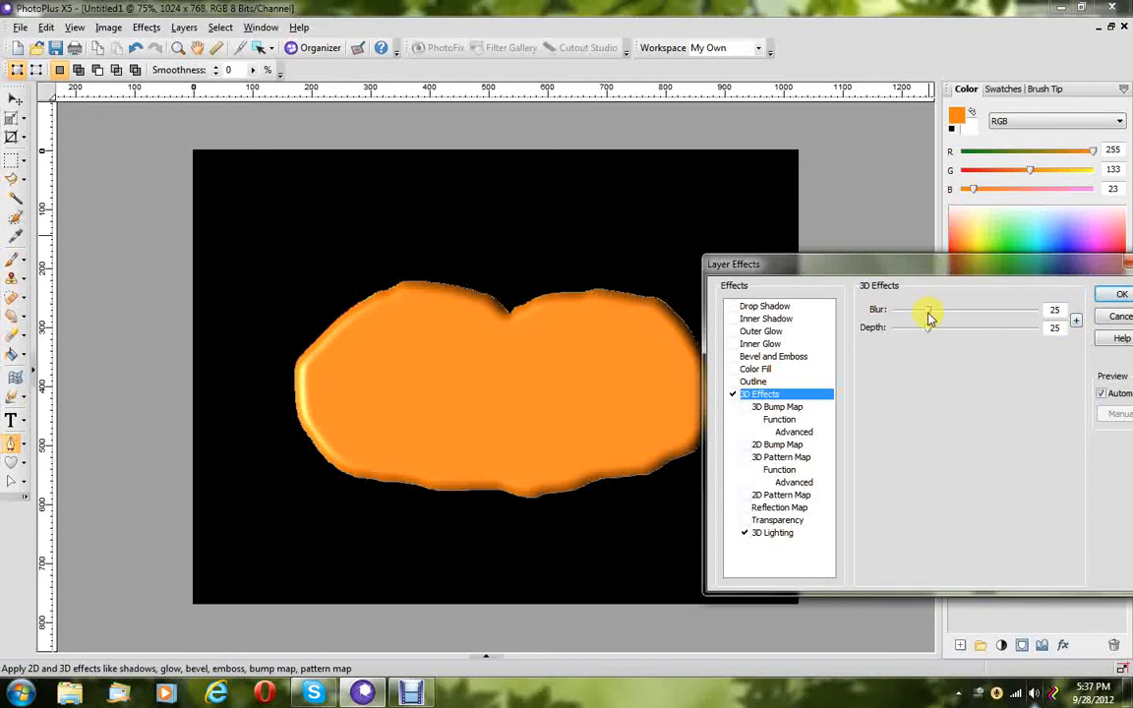
pyautogui.moveTo(927, 315); pyautogui.dragTo(947, 316)
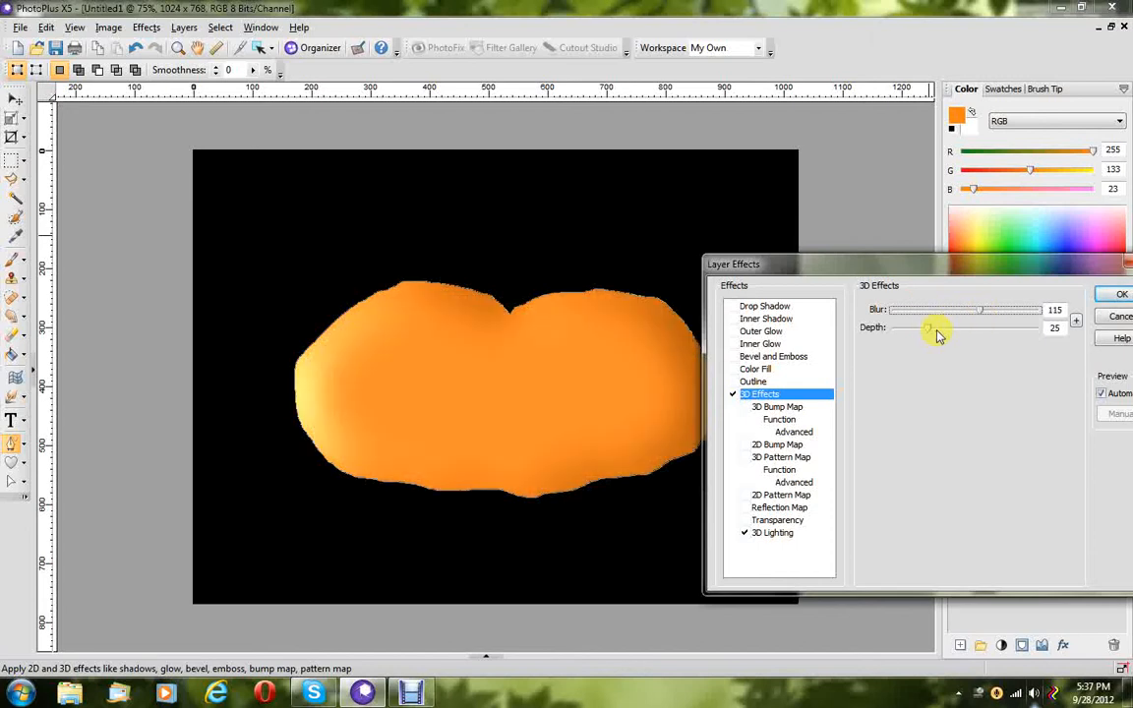
pyautogui.moveTo(937, 335); pyautogui.dragTo(940, 337)
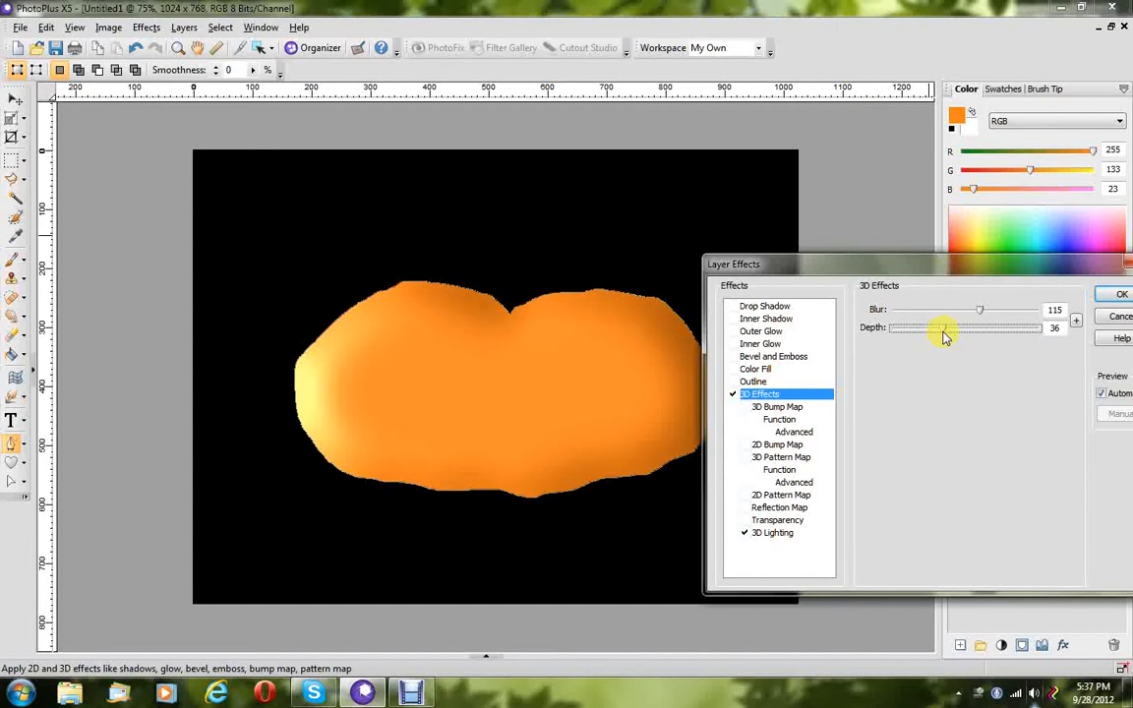
# Set the 3D Lighting point light to angle 24 and elevation 42, and apply the layer effects.
pyautogui.click(762, 532)
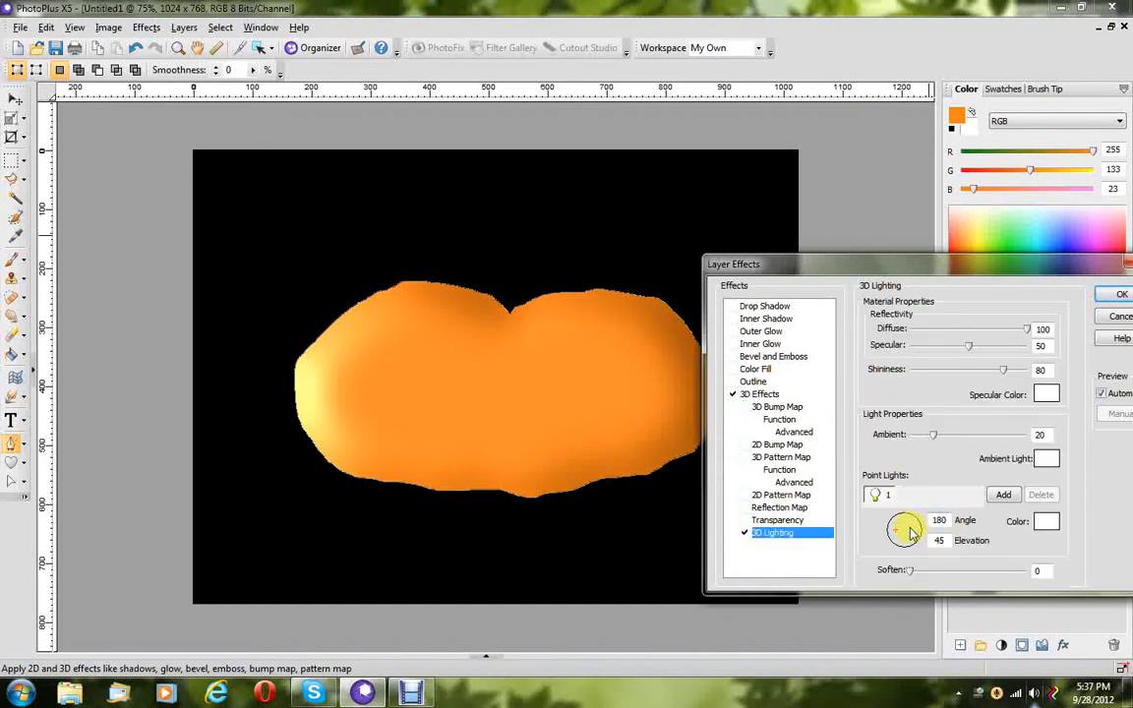
pyautogui.click(910, 532)
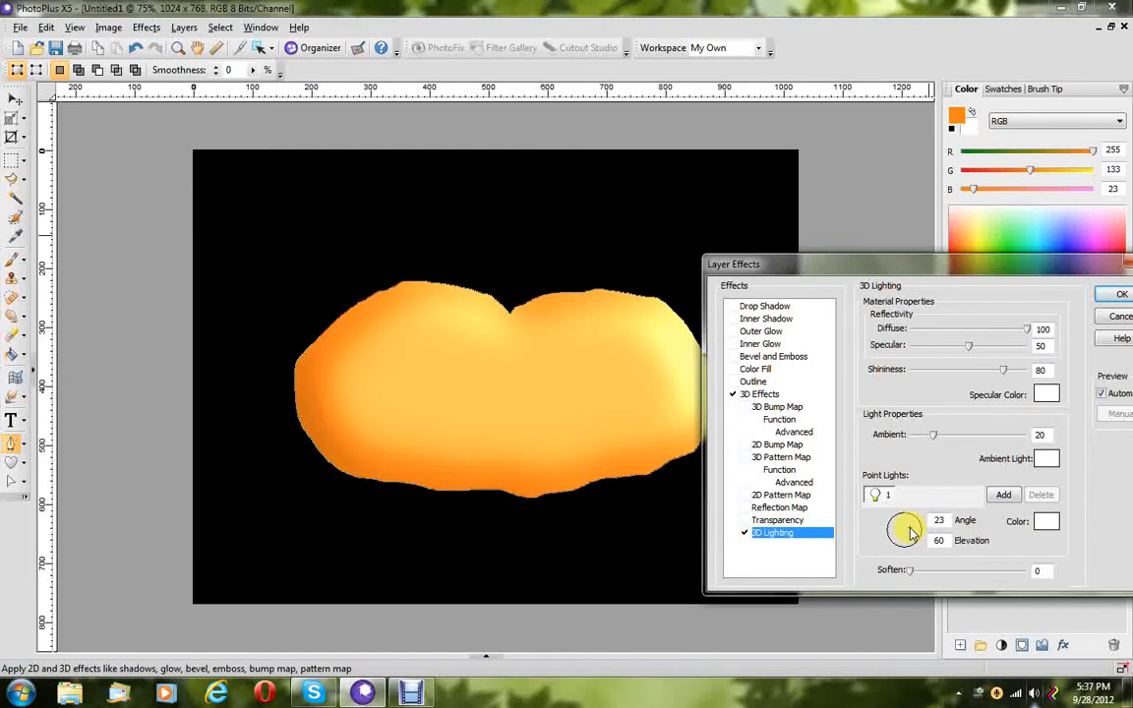
pyautogui.click(912, 531)
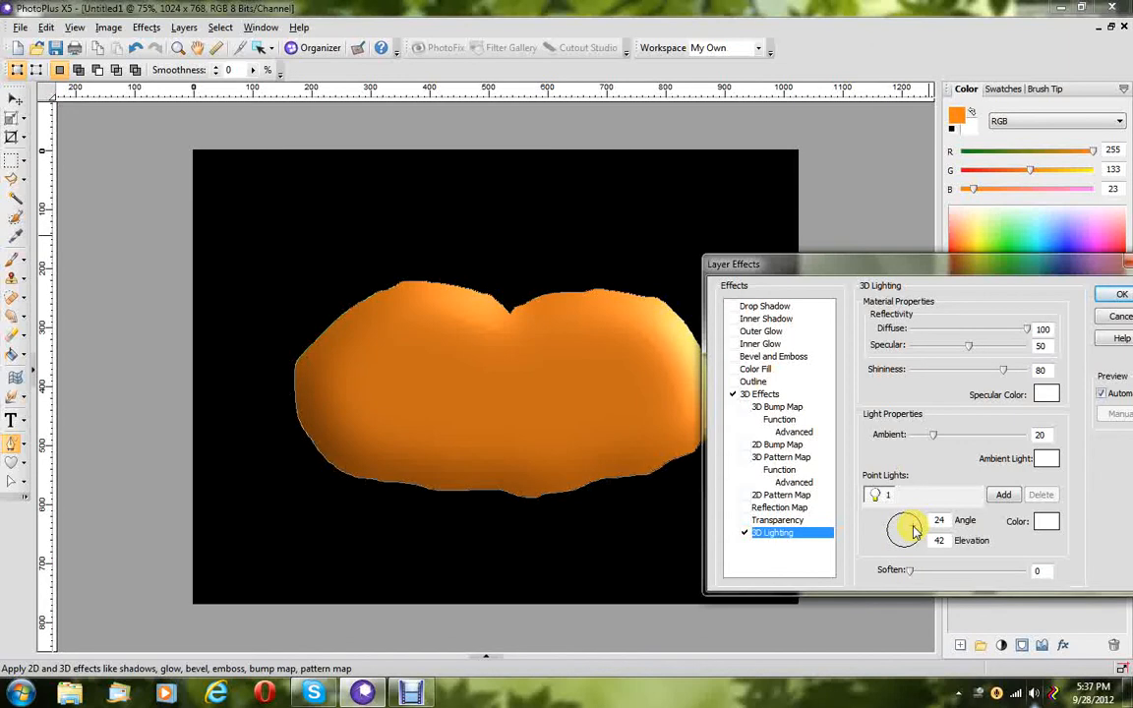
pyautogui.moveTo(940, 265); pyautogui.dragTo(885, 272)
pyautogui.click(1064, 302)
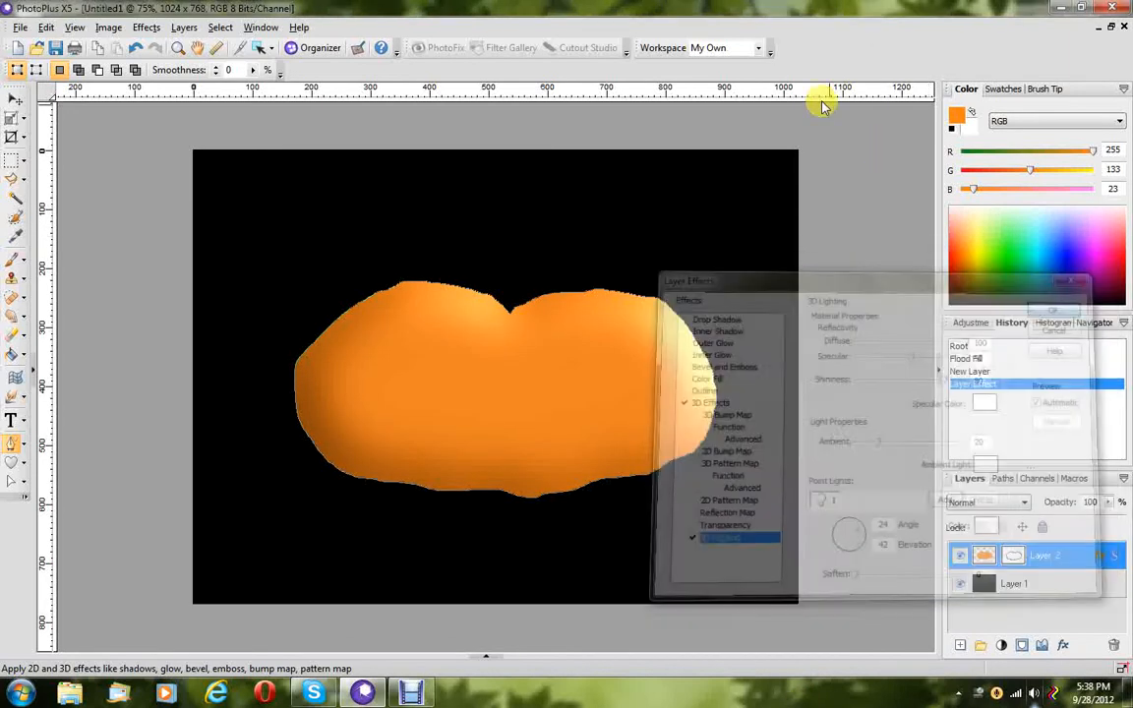
# Add a new layer and paint four curved black rib lines down the pumpkin with a size 16 brush.
pyautogui.click(961, 644)
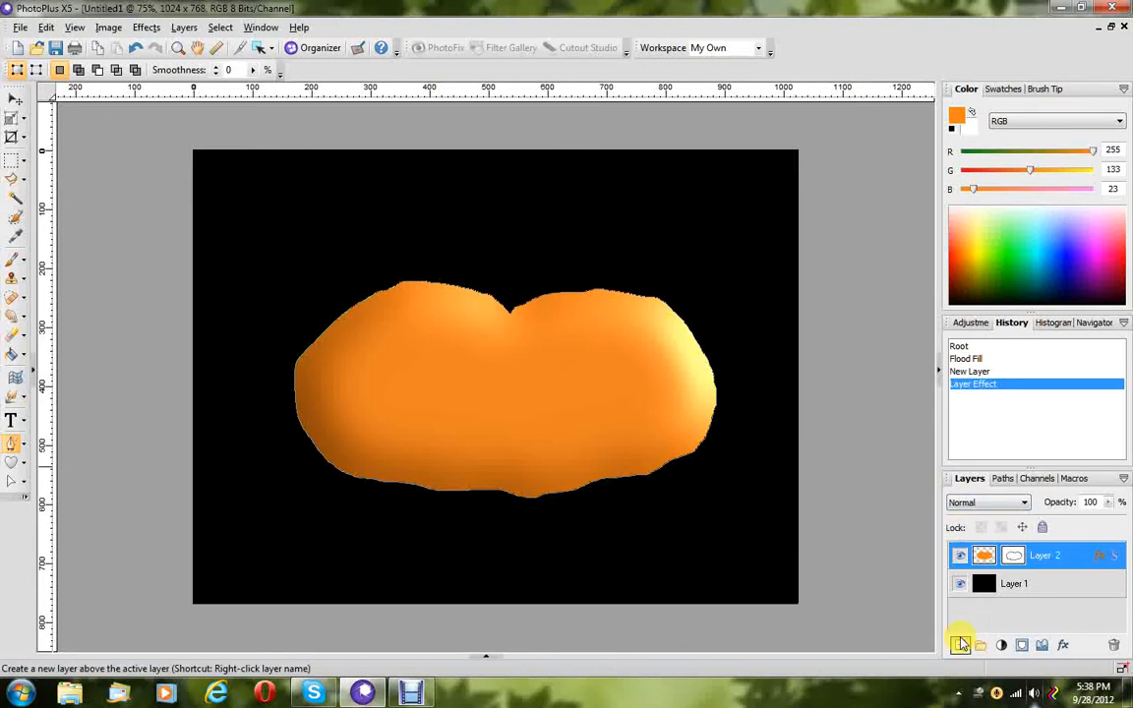
pyautogui.click(641, 248)
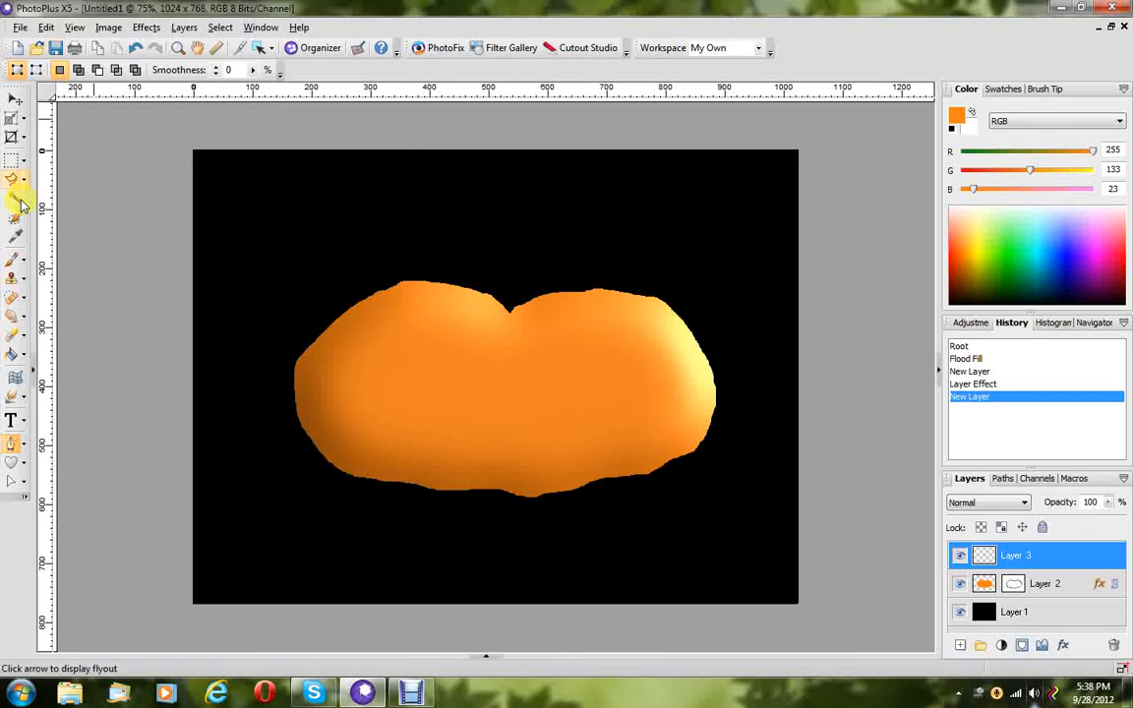
pyautogui.click(14, 261)
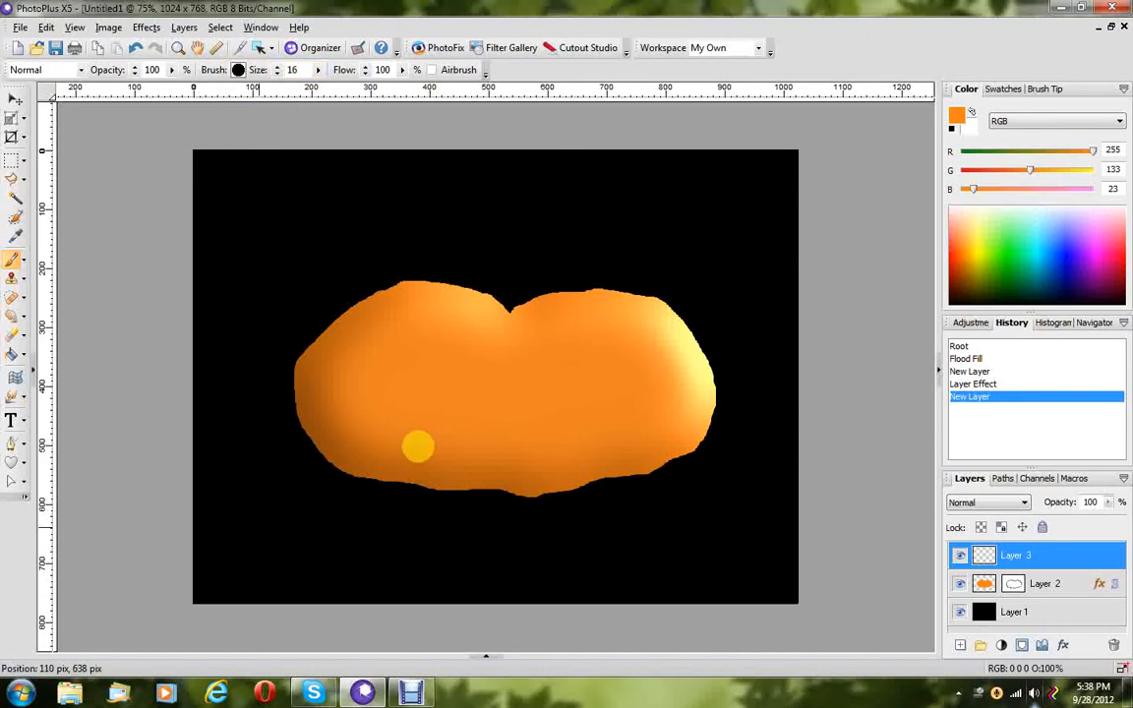
pyautogui.click(951, 129)
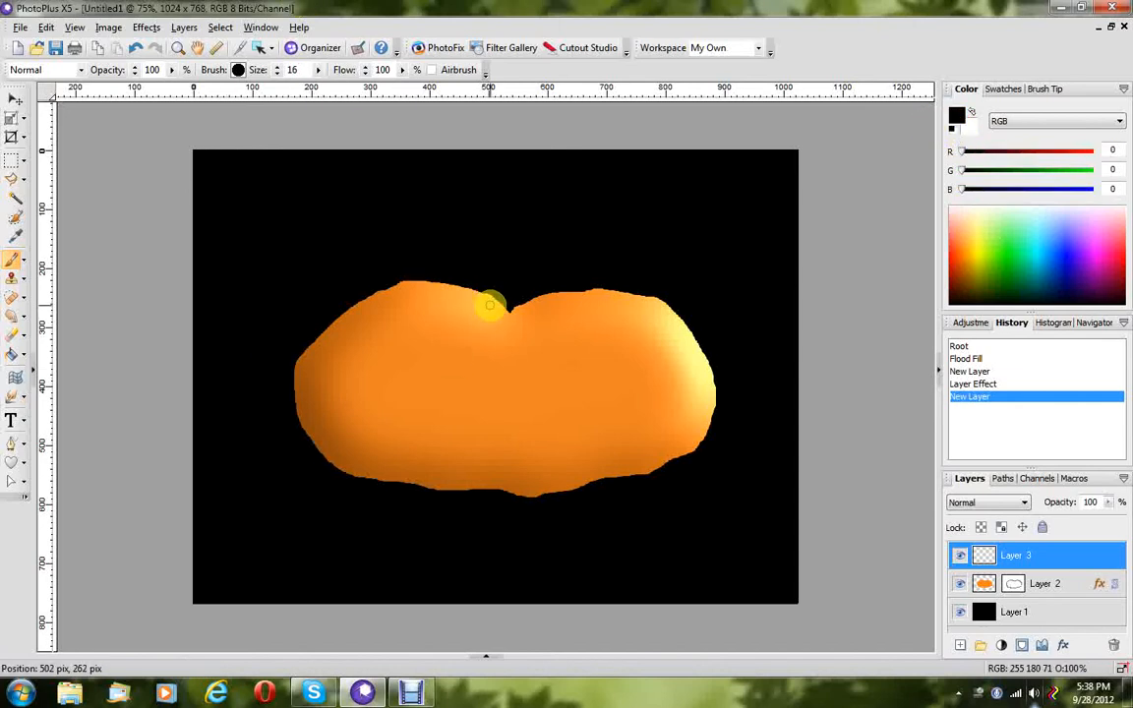
pyautogui.moveTo(493, 303)
pyautogui.mouseDown()
pyautogui.moveTo(429, 290)
pyautogui.moveTo(354, 342)
pyautogui.moveTo(343, 392)
pyautogui.moveTo(353, 423)
pyautogui.moveTo(422, 481)
pyautogui.mouseUp()
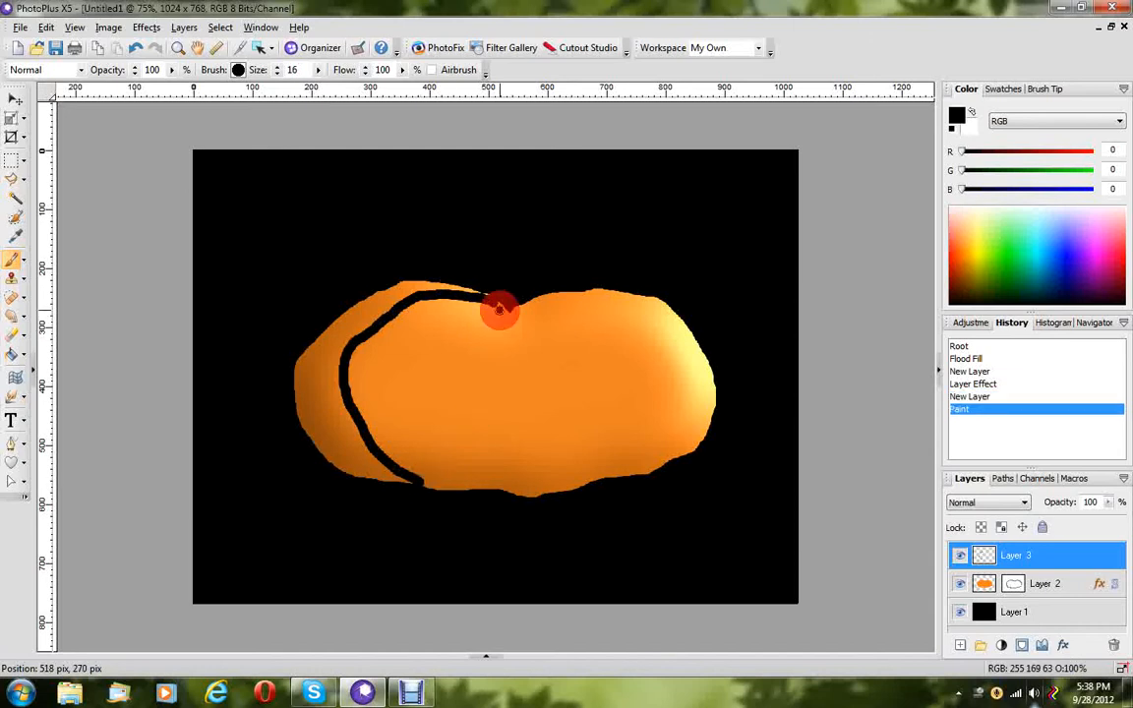
pyautogui.moveTo(498, 306)
pyautogui.mouseDown()
pyautogui.moveTo(428, 328)
pyautogui.moveTo(413, 377)
pyautogui.moveTo(430, 439)
pyautogui.moveTo(478, 488)
pyautogui.mouseUp()
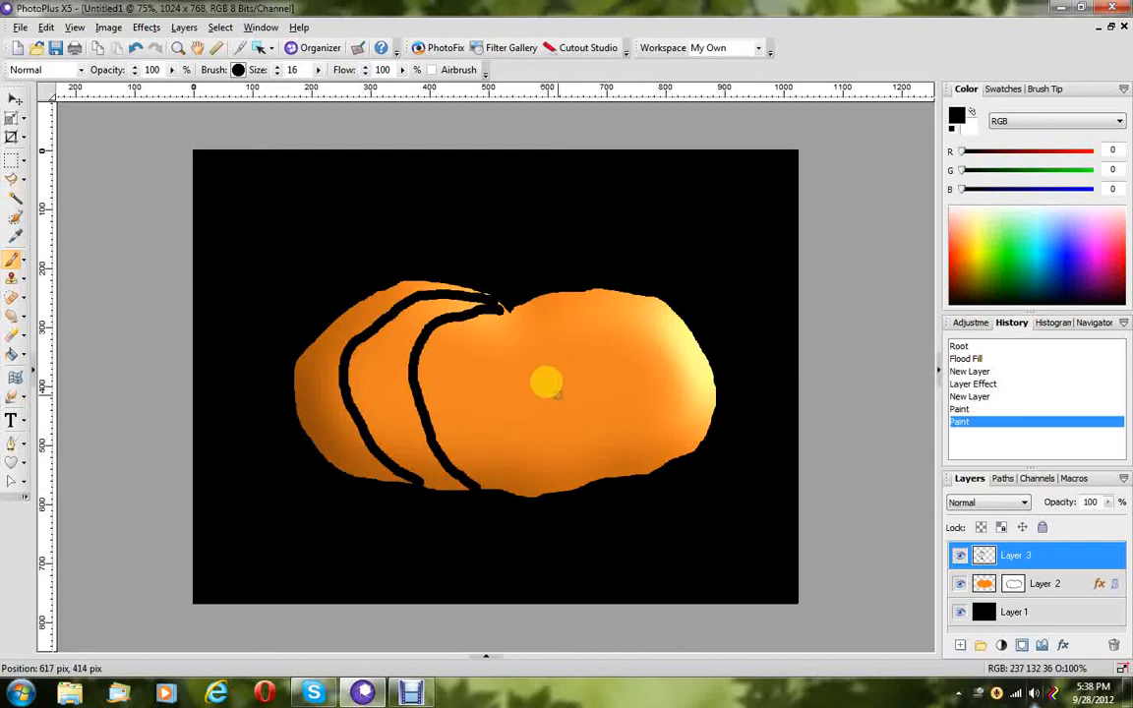
pyautogui.moveTo(501, 309)
pyautogui.mouseDown()
pyautogui.moveTo(536, 323)
pyautogui.moveTo(568, 391)
pyautogui.moveTo(562, 449)
pyautogui.moveTo(536, 492)
pyautogui.mouseUp()
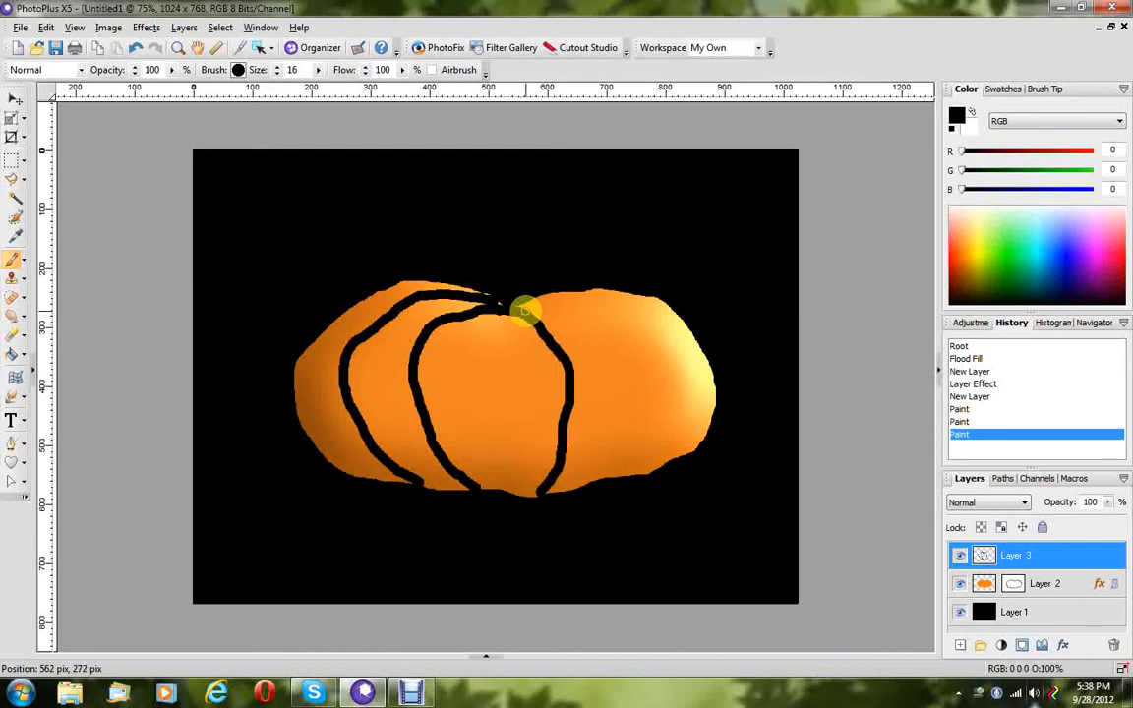
pyautogui.moveTo(518, 304)
pyautogui.mouseDown()
pyautogui.moveTo(569, 301)
pyautogui.moveTo(611, 315)
pyautogui.moveTo(655, 355)
pyautogui.moveTo(662, 396)
pyautogui.moveTo(614, 474)
pyautogui.mouseUp()
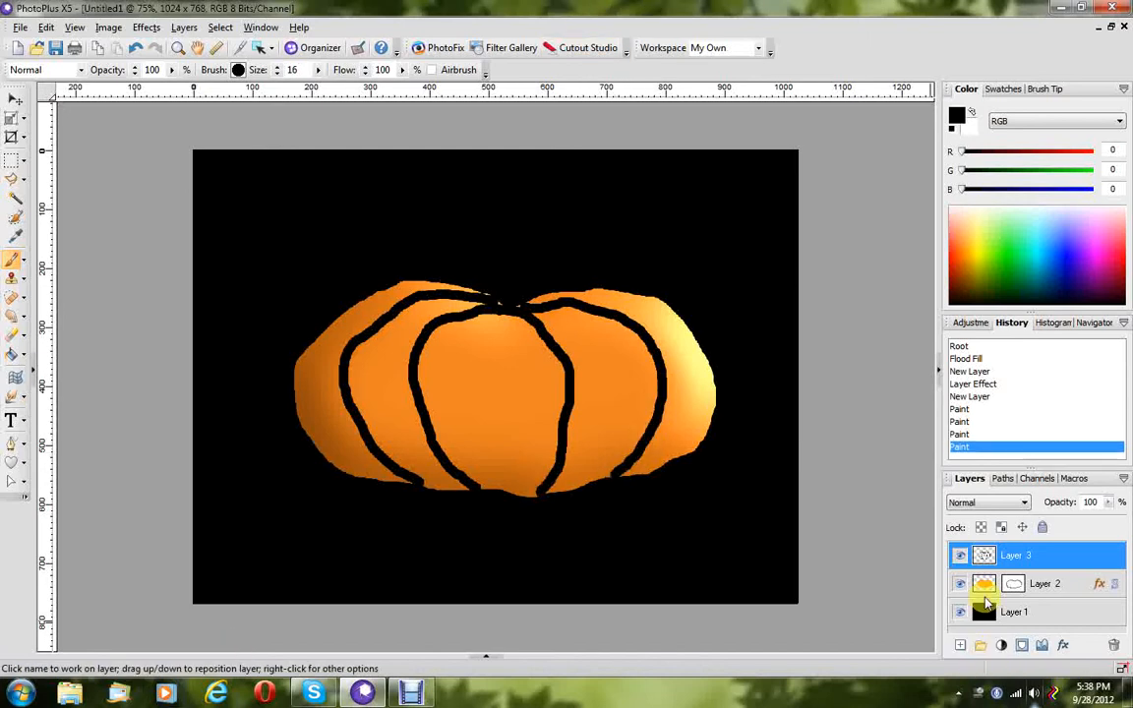
# Apply a Gaussian Blur with radius 9.0 to the black rib lines layer.
pyautogui.click(183, 26)
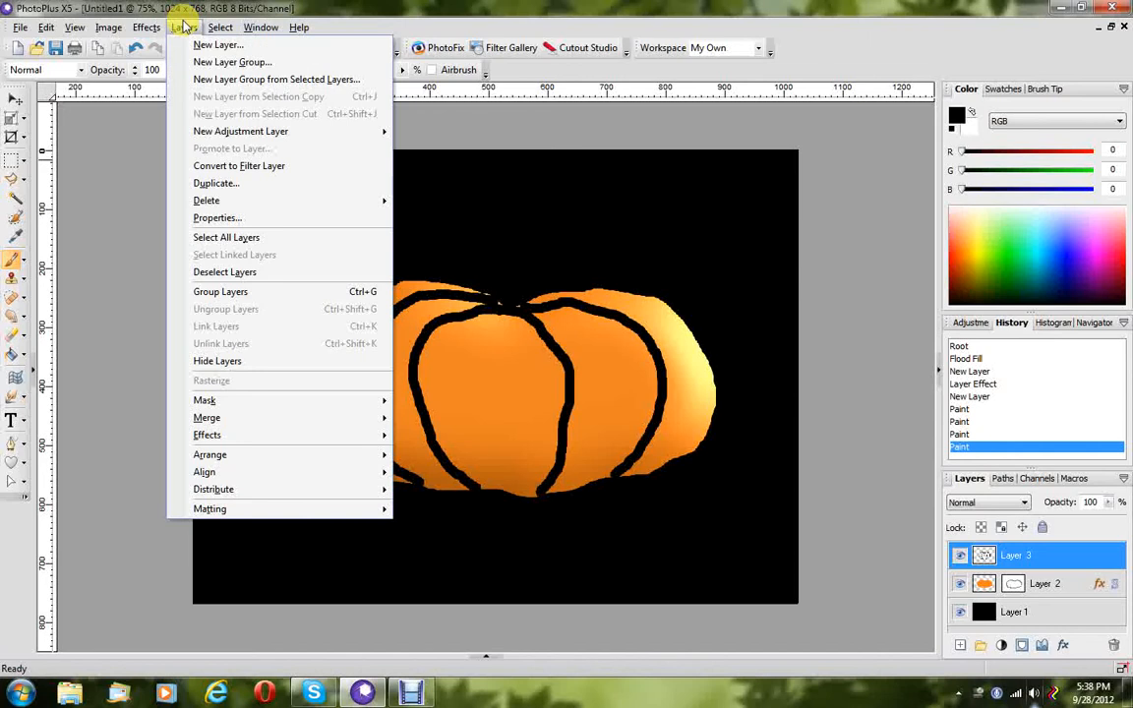
pyautogui.click(146, 27)
pyautogui.moveTo(196, 119)
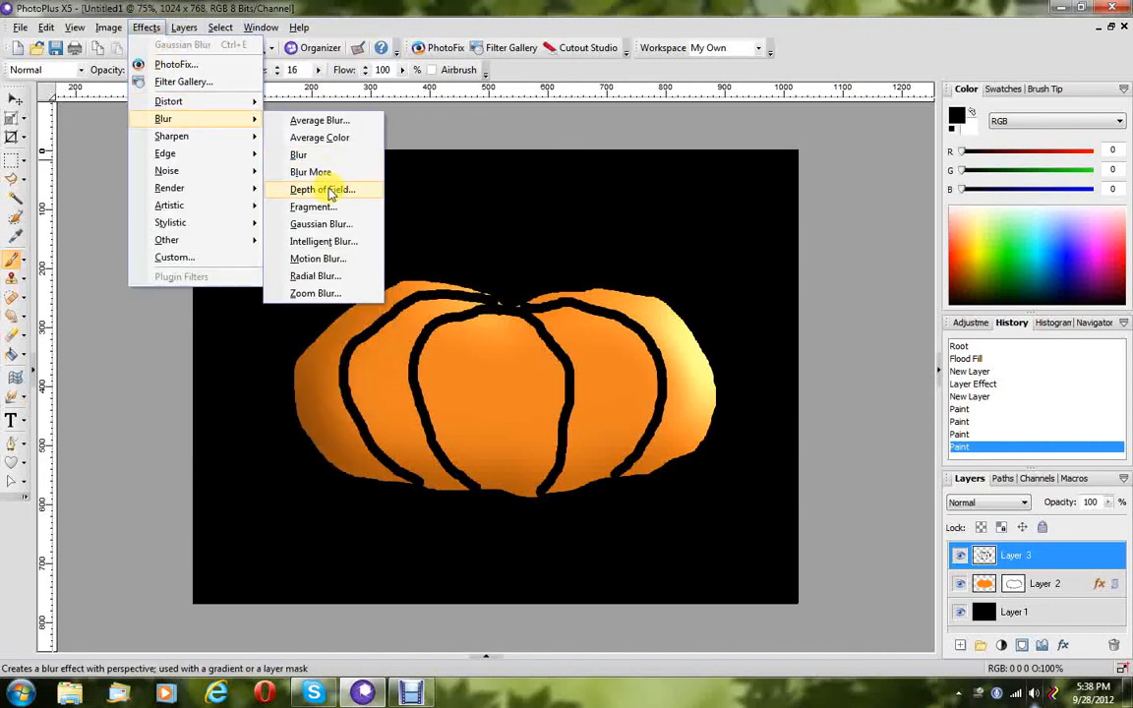
pyautogui.click(295, 223)
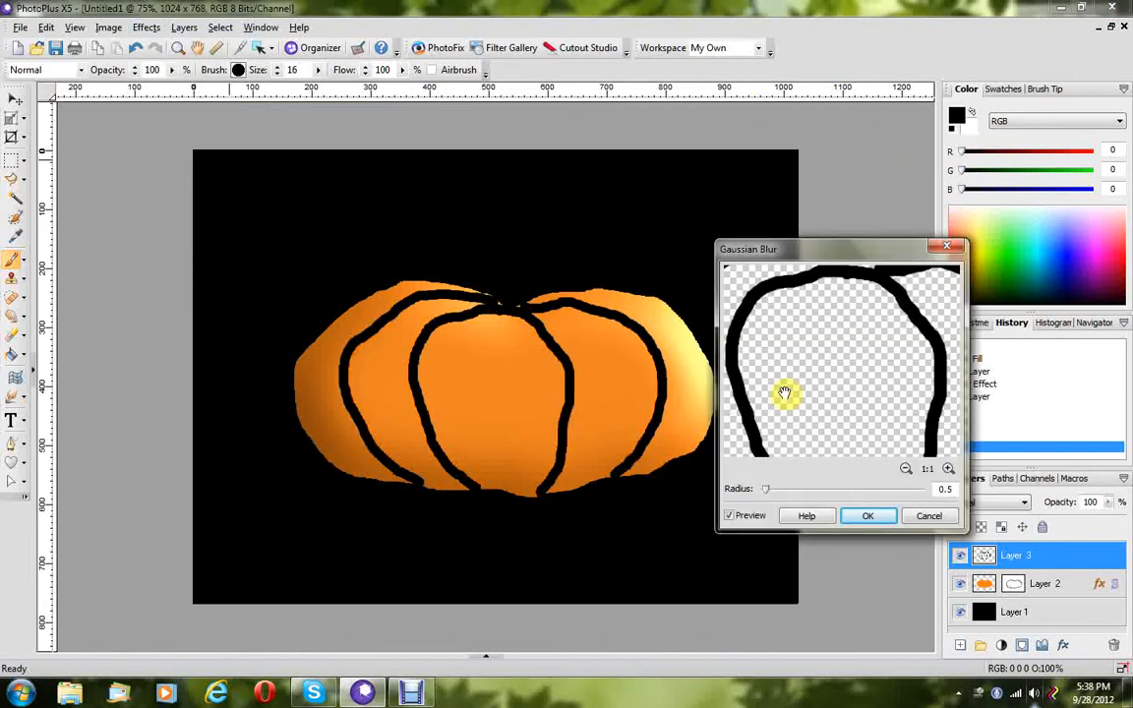
pyautogui.click(809, 496)
pyautogui.moveTo(812, 497)
pyautogui.mouseDown()
pyautogui.moveTo(847, 489)
pyautogui.moveTo(831, 494)
pyautogui.mouseUp()
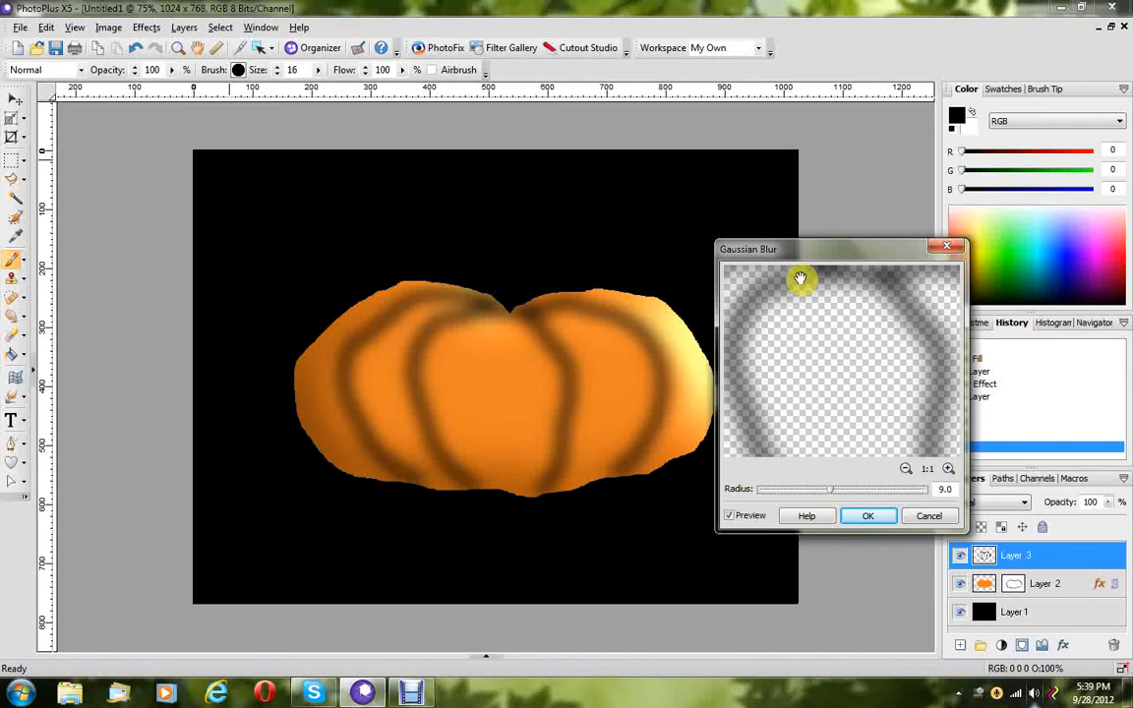
pyautogui.click(858, 515)
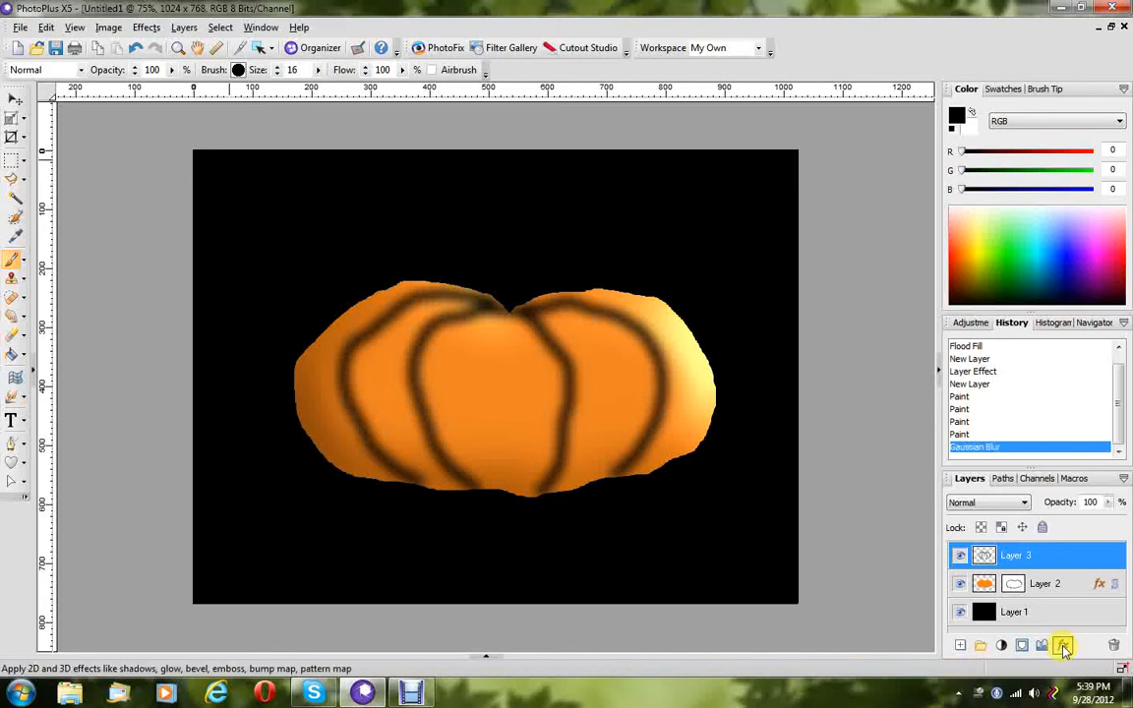
# Enable Bevel and Emboss on the blurred rib lines layer and set its style to Pillow Emboss.
pyautogui.click(1063, 646)
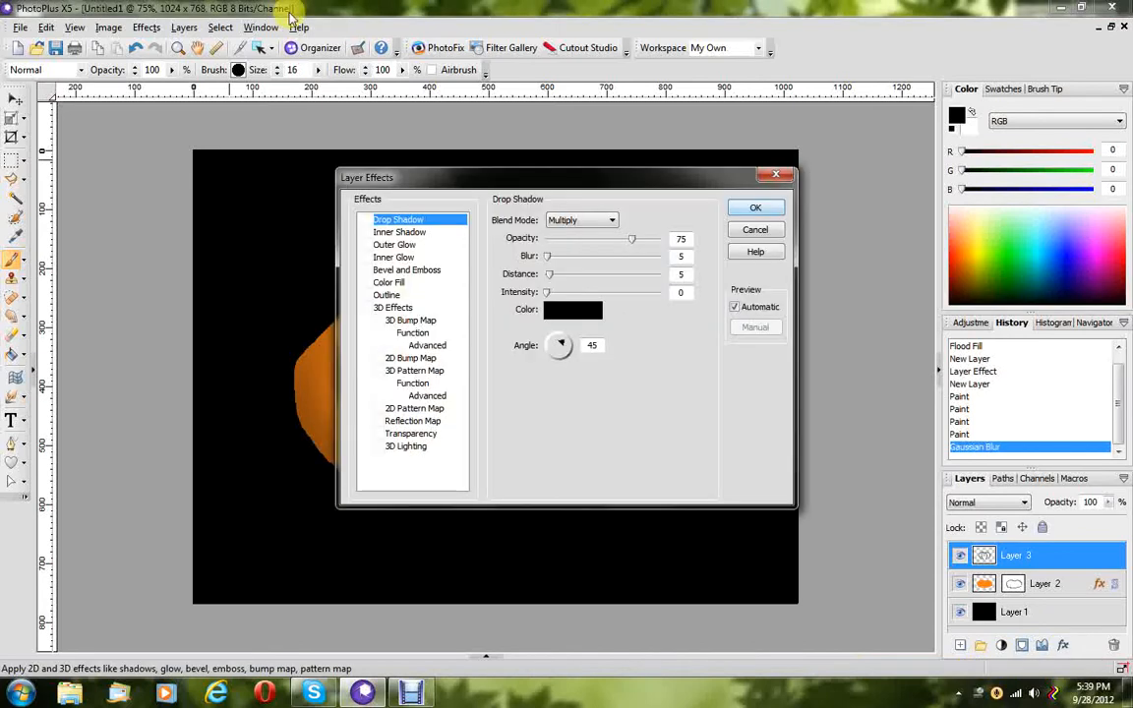
pyautogui.moveTo(539, 177); pyautogui.dragTo(848, 289)
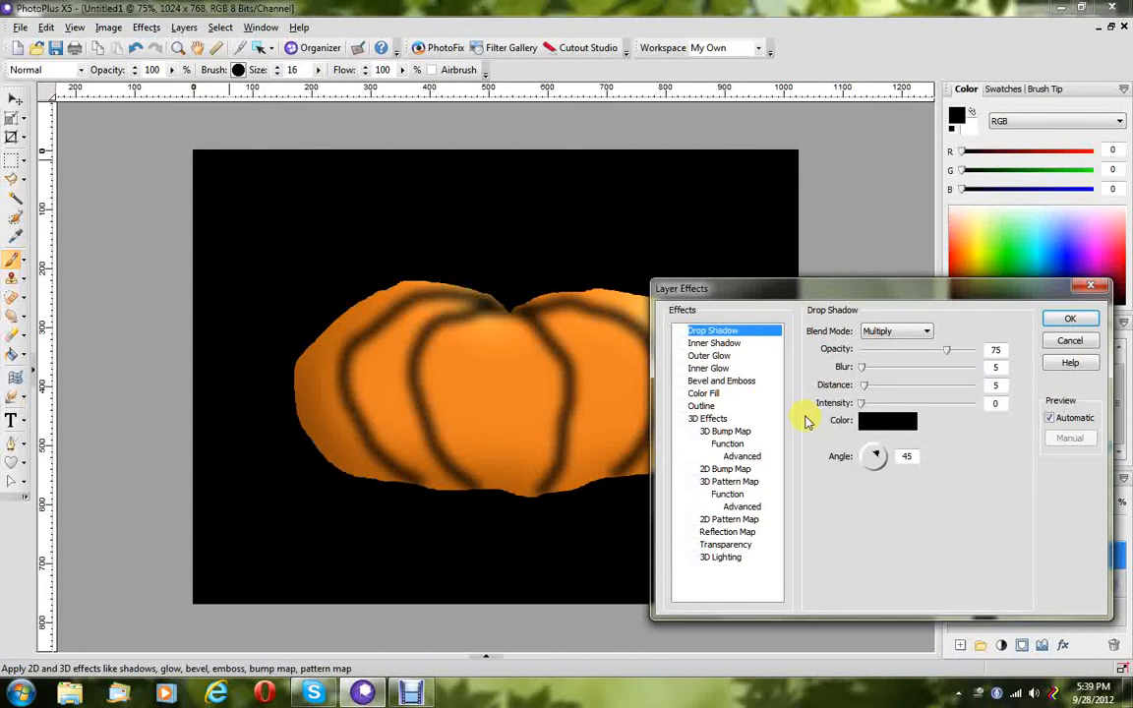
pyautogui.click(680, 381)
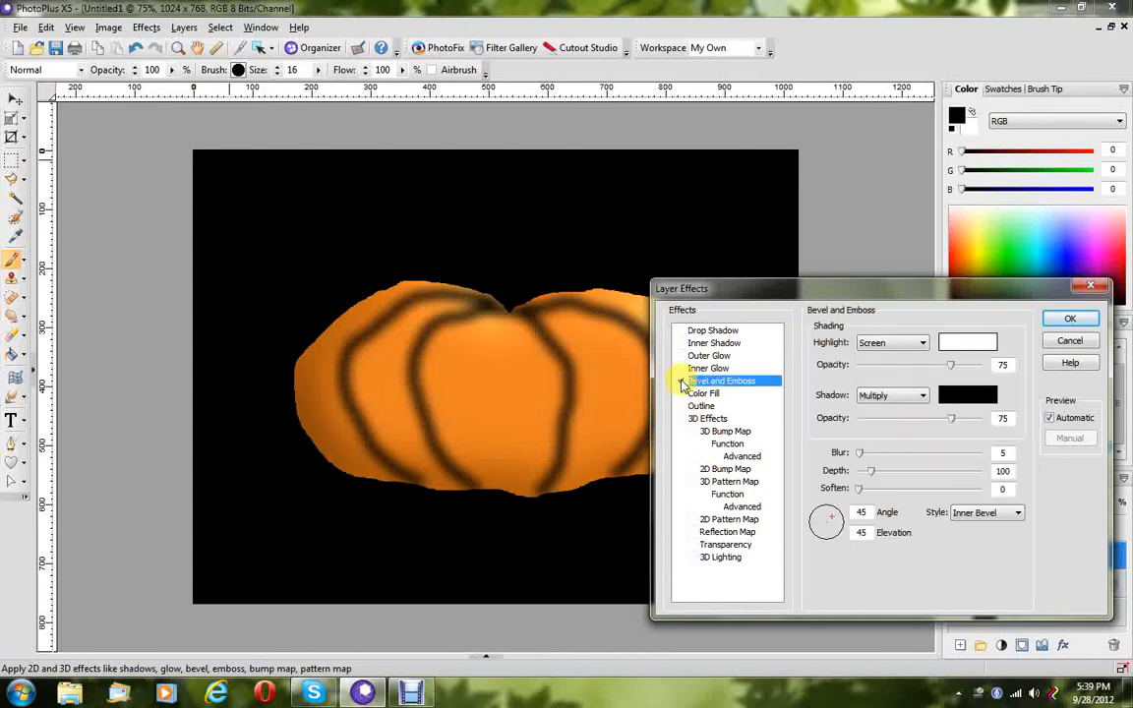
pyautogui.click(980, 513)
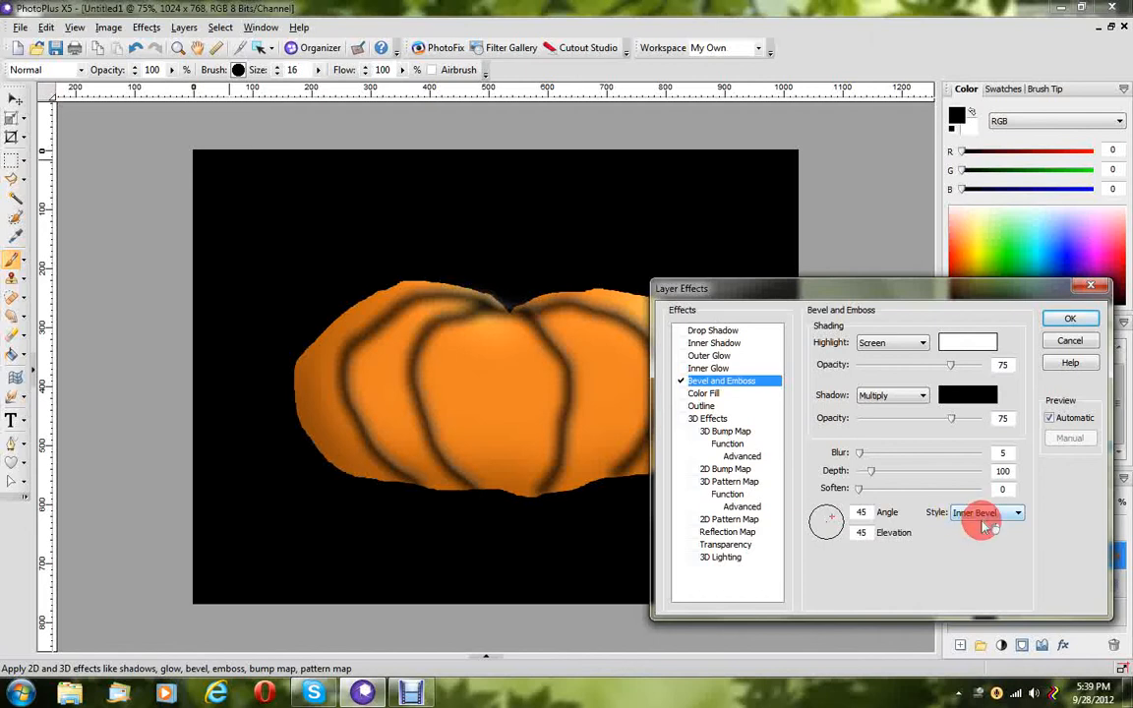
pyautogui.click(980, 559)
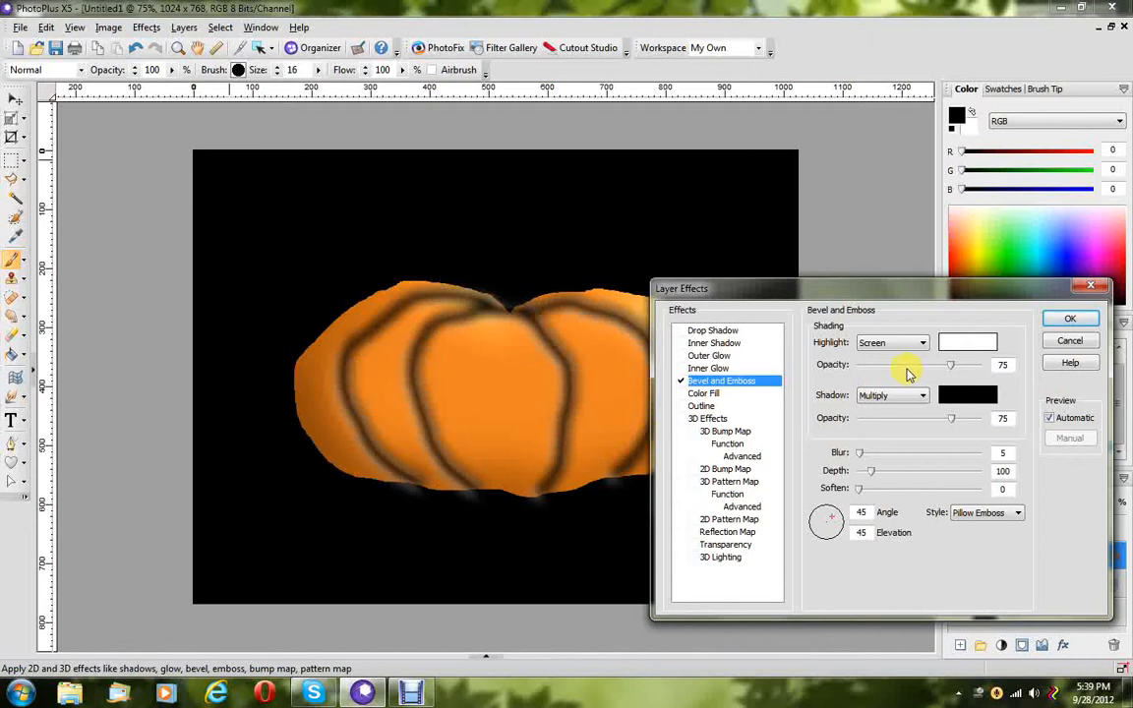
# Set the Bevel and Emboss highlight colour to light orange #FAD9B0 and raise both highlight and shadow opacities to 100.
pyautogui.click(961, 351)
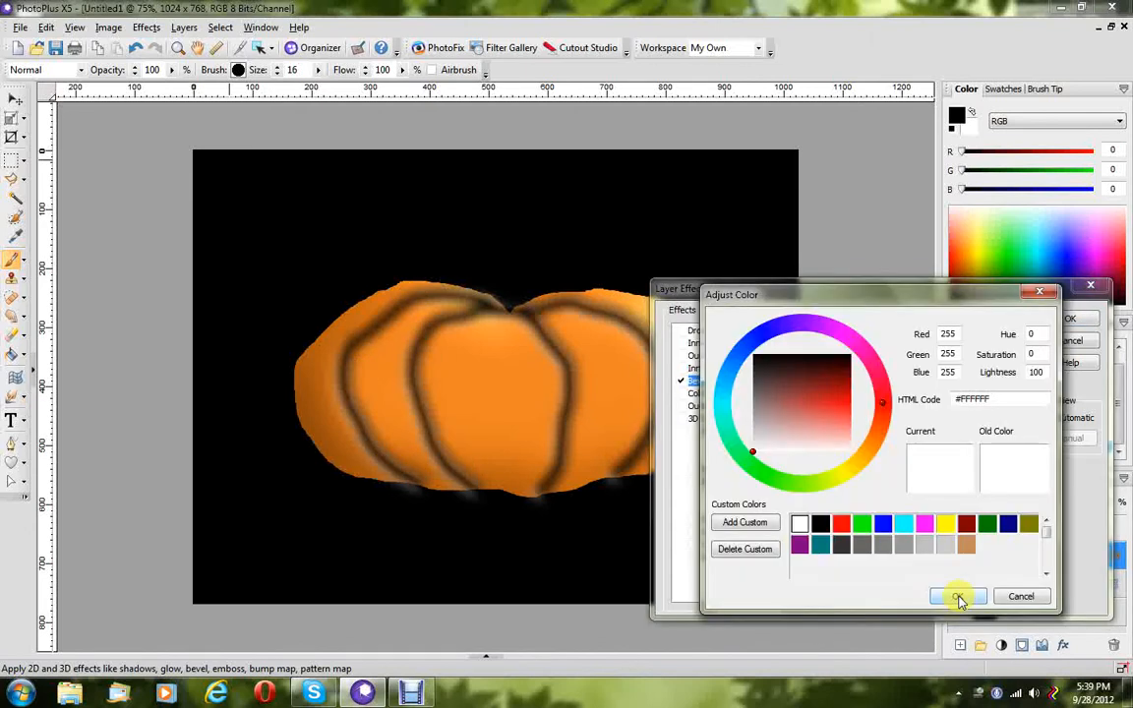
pyautogui.click(854, 435)
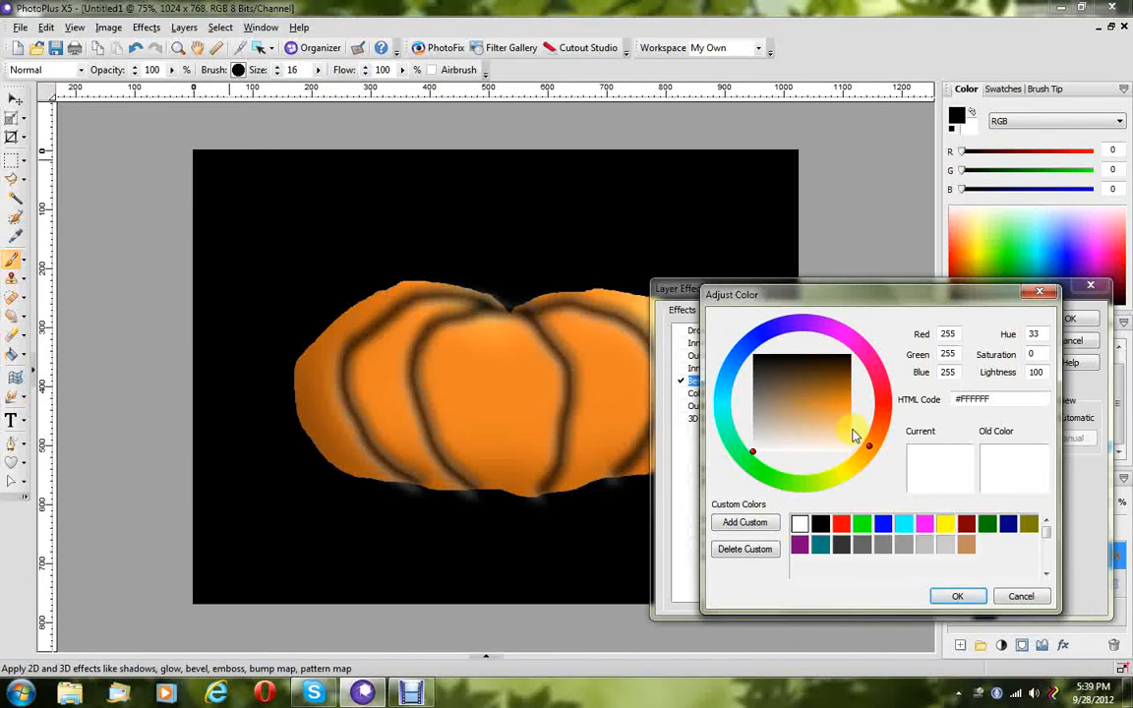
pyautogui.click(844, 434)
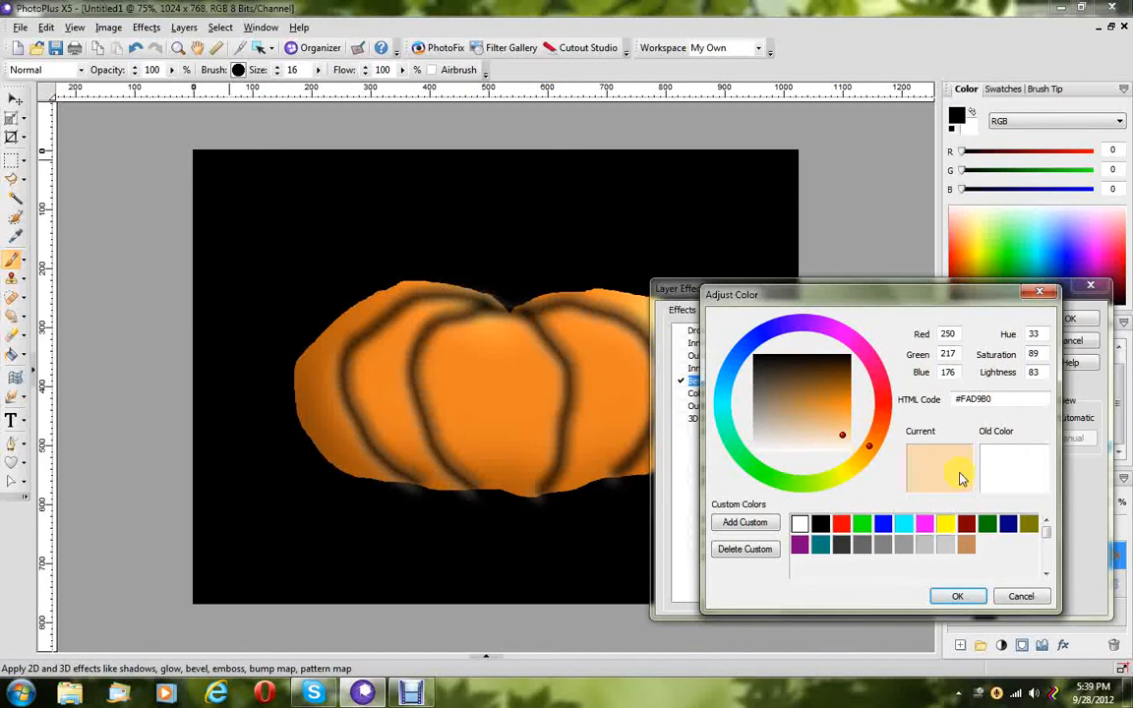
pyautogui.click(960, 595)
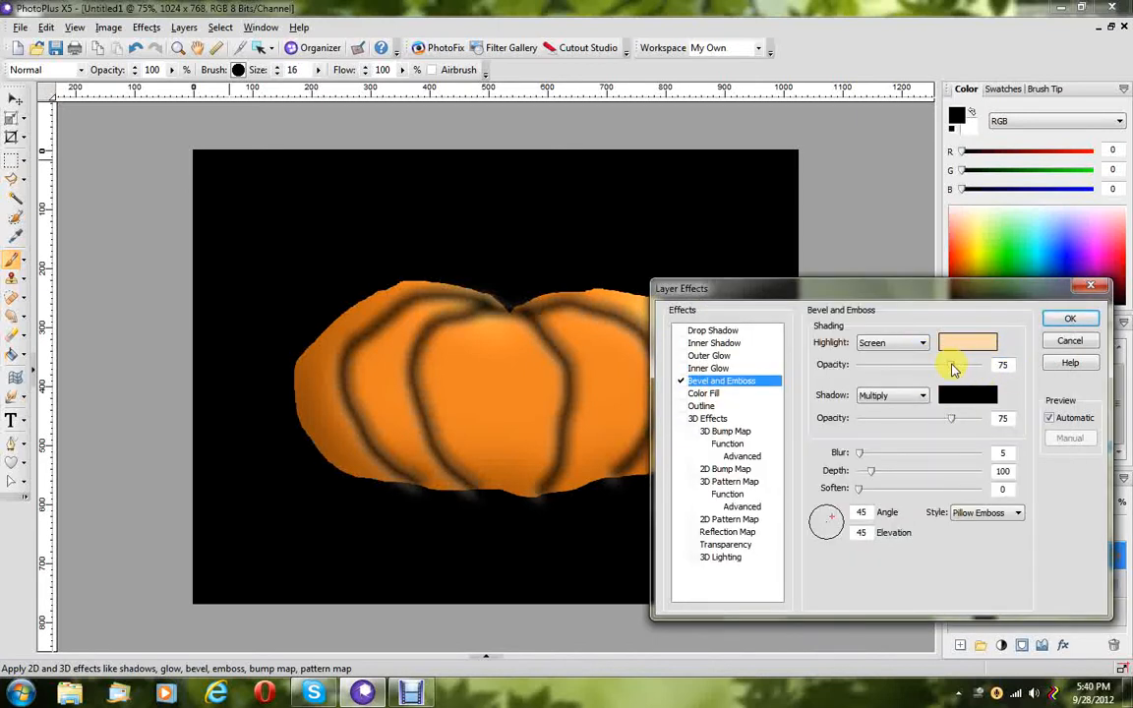
pyautogui.moveTo(953, 368); pyautogui.dragTo(995, 366)
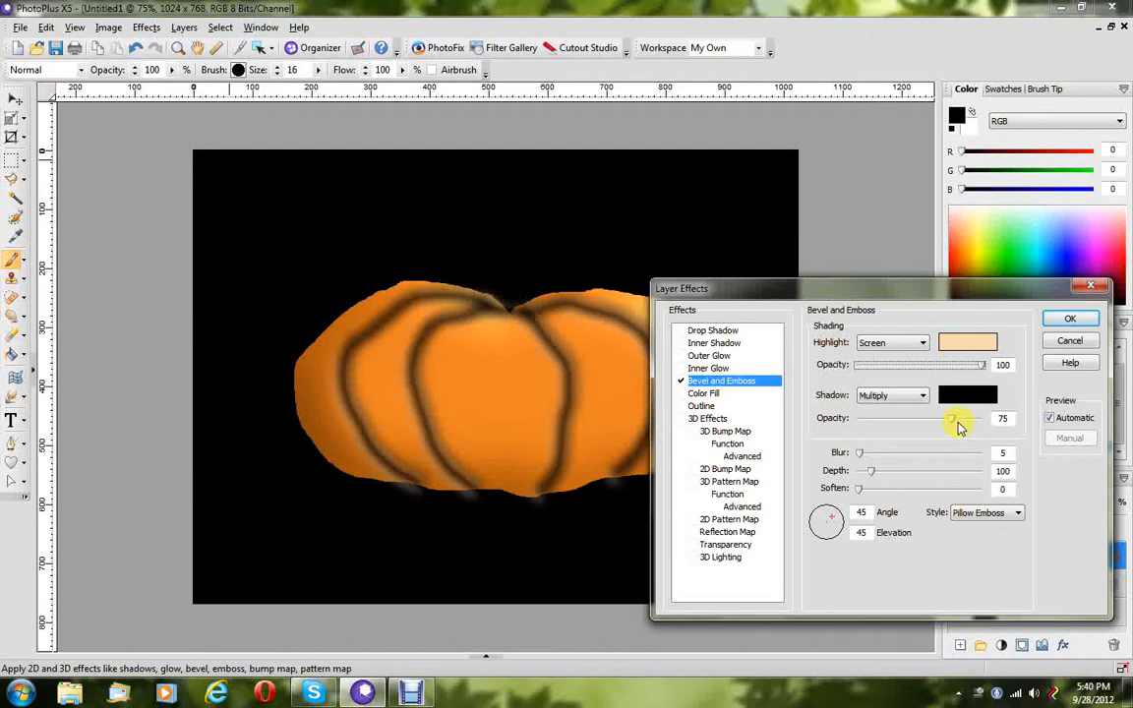
pyautogui.moveTo(952, 422); pyautogui.dragTo(978, 425)
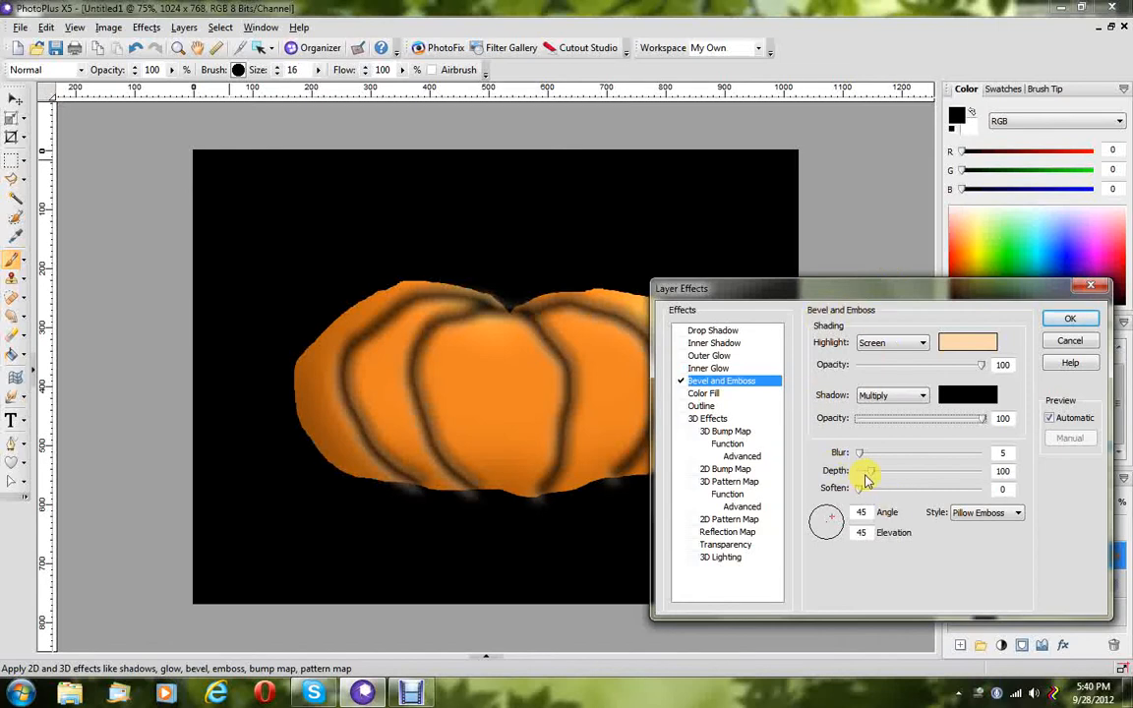
# Set the Bevel and Emboss depth to 56 and blur to 26, and apply the effects to the rib lines layer.
pyautogui.moveTo(867, 479); pyautogui.dragTo(864, 478)
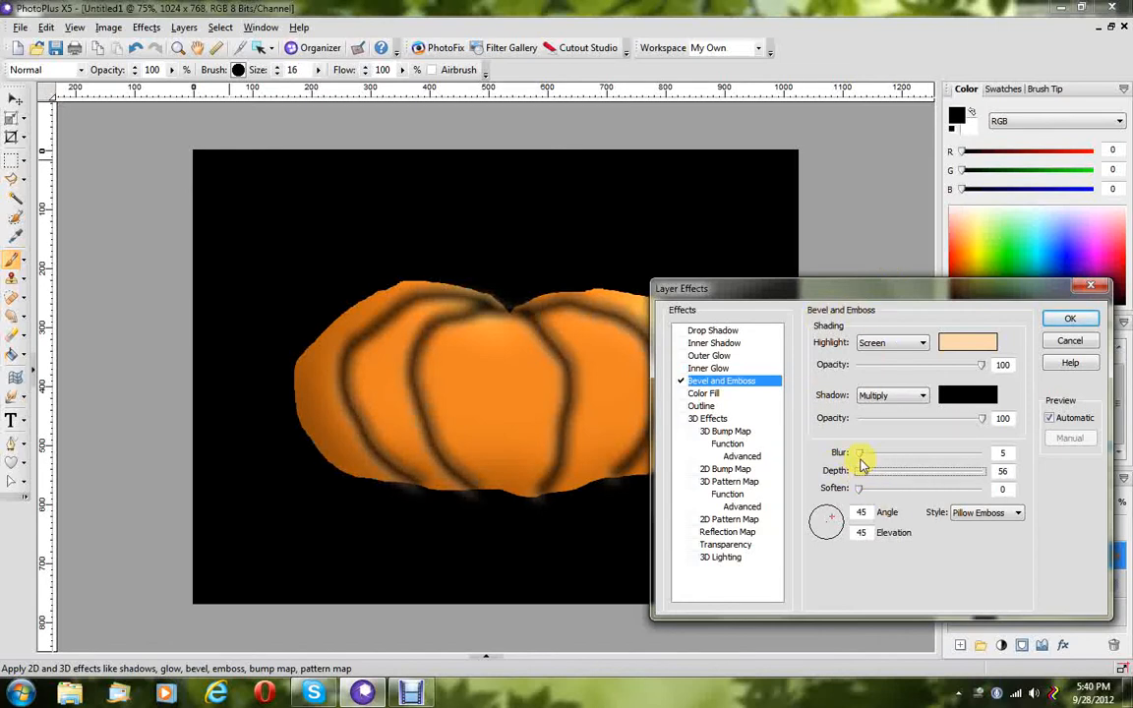
pyautogui.click(865, 452)
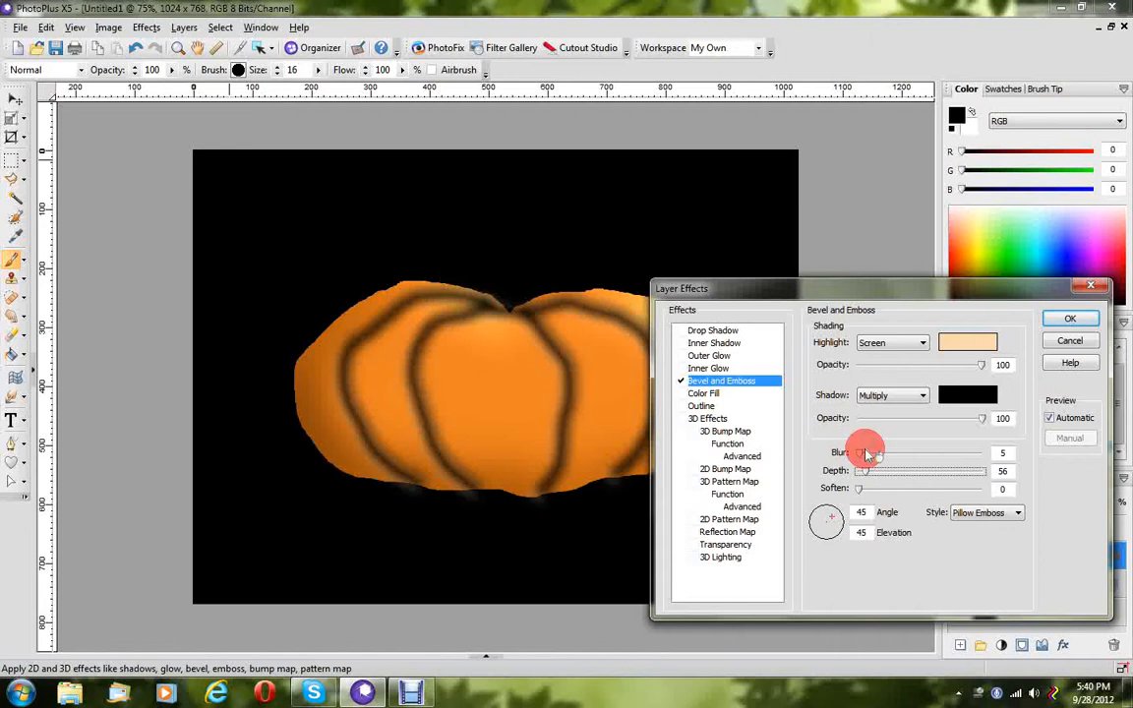
pyautogui.click(862, 455)
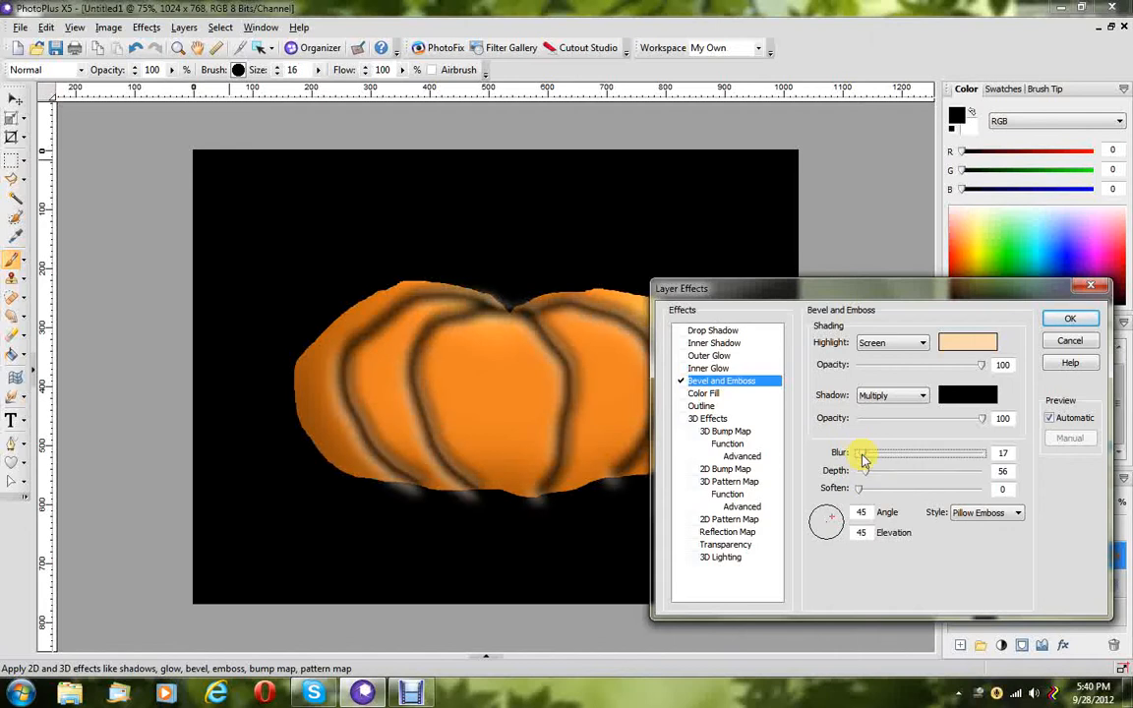
pyautogui.moveTo(834, 297); pyautogui.dragTo(881, 346)
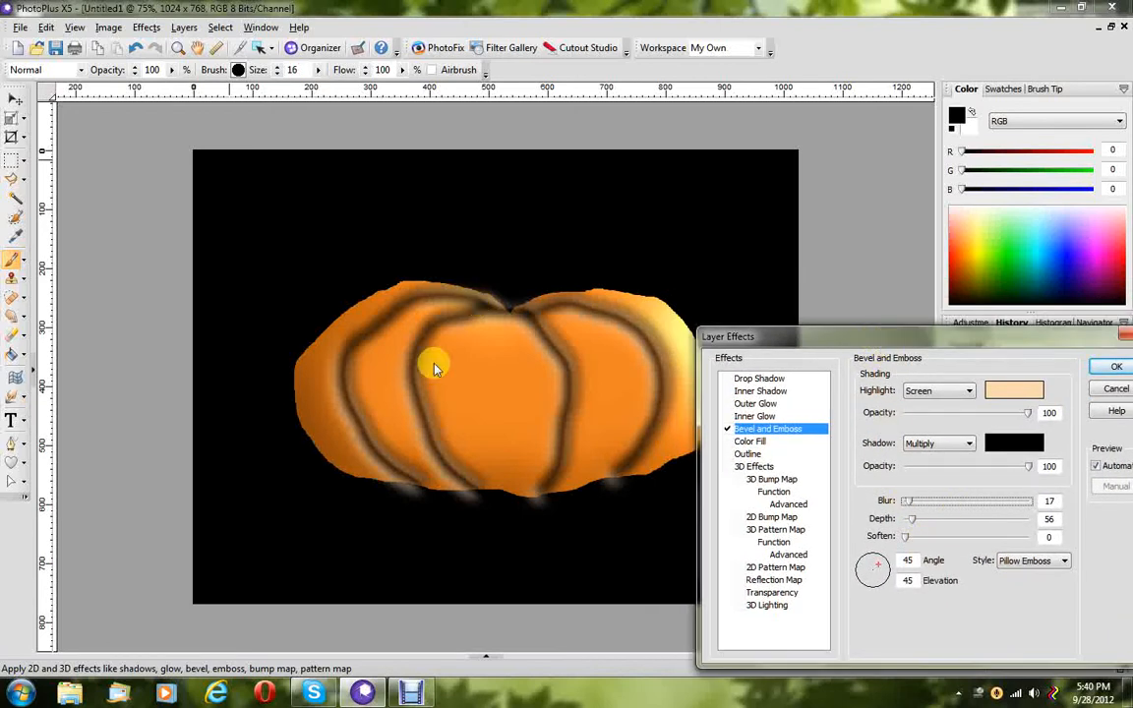
pyautogui.click(911, 503)
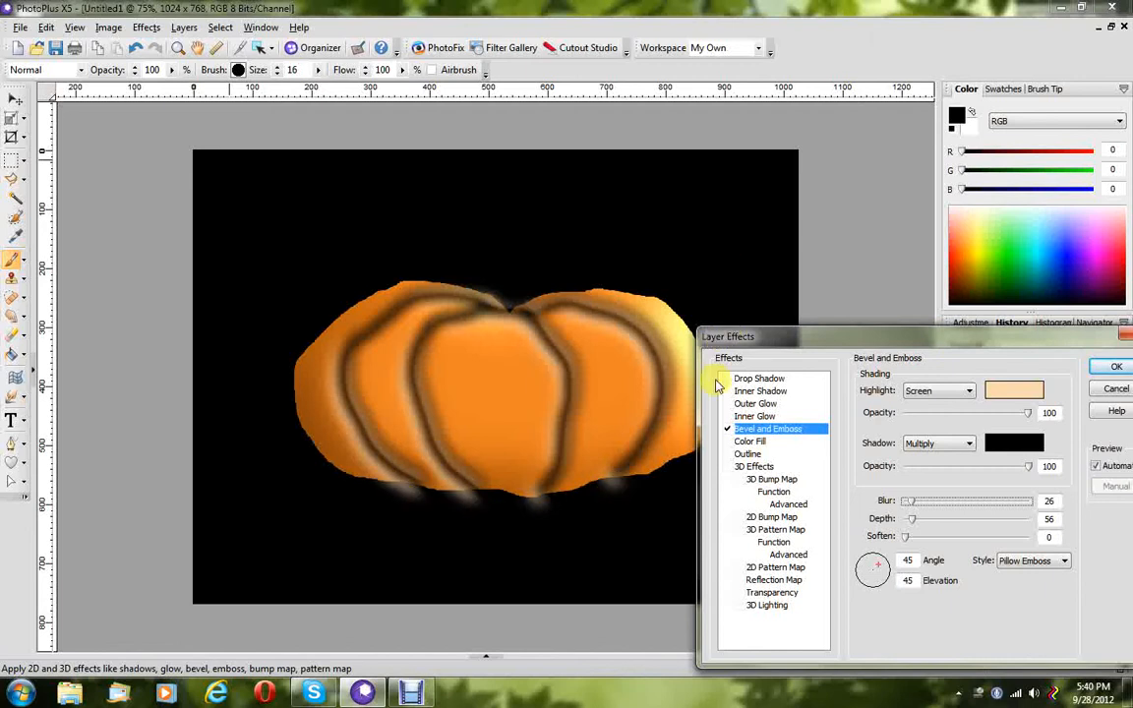
pyautogui.moveTo(841, 339); pyautogui.dragTo(773, 318)
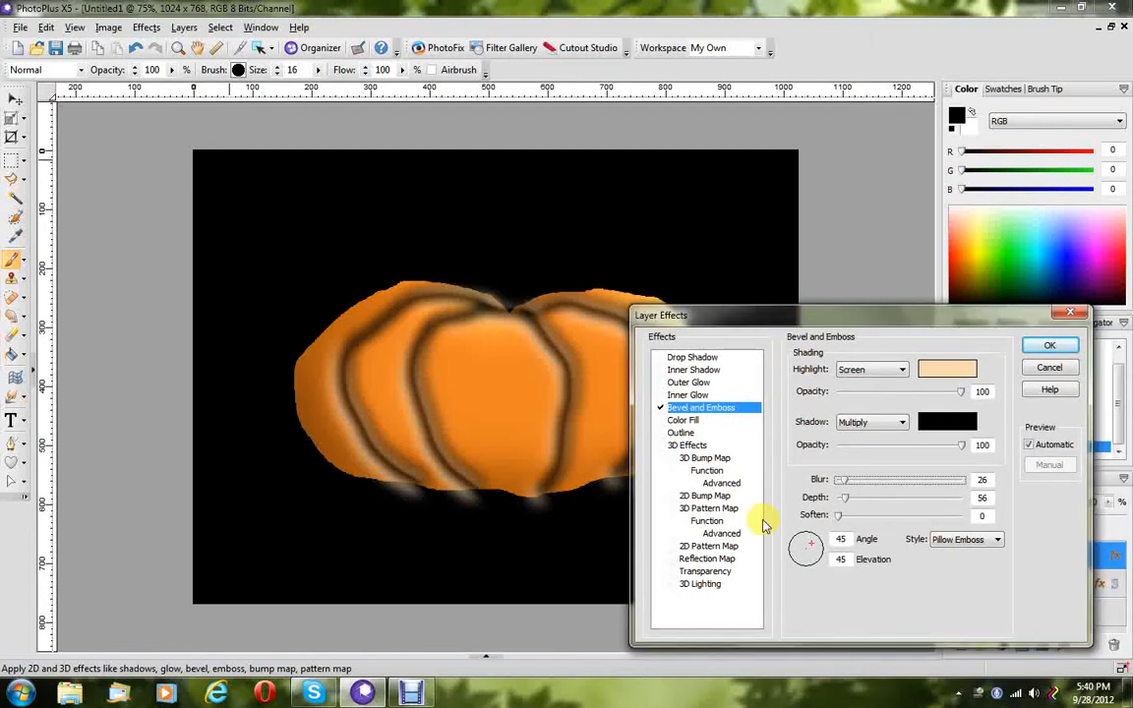
pyautogui.click(1045, 347)
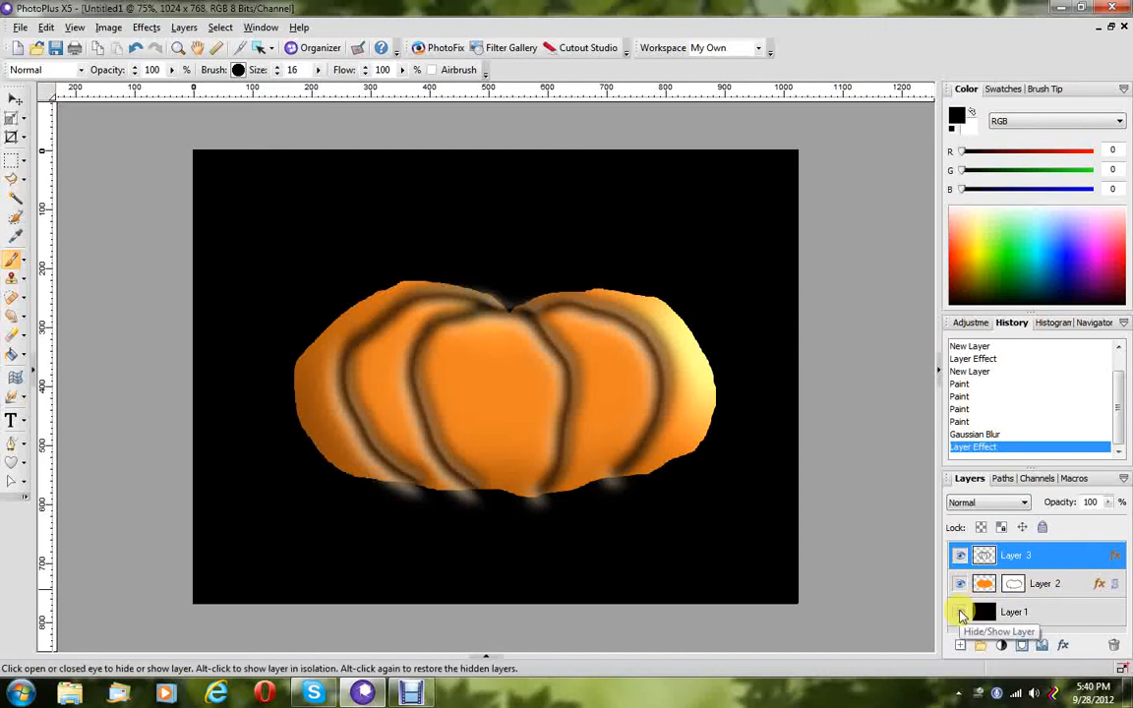
# Merge the rib lines and pumpkin layers by hiding the black background during Merge Visible, and show the background again.
pyautogui.click(960, 613)
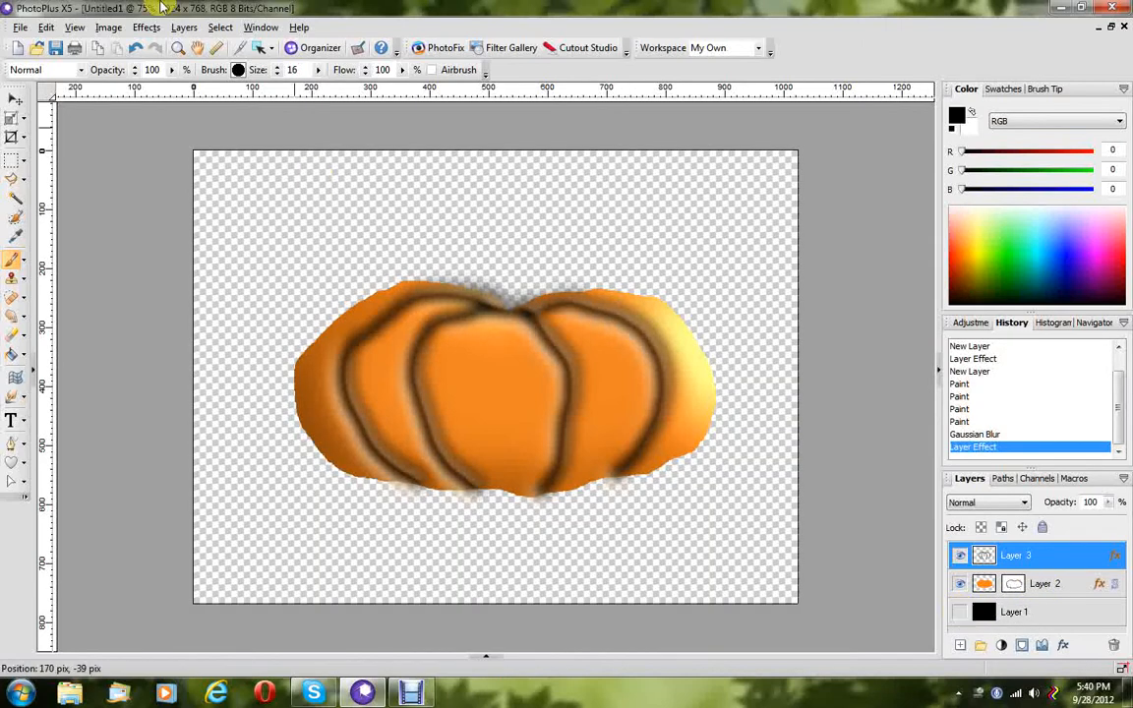
pyautogui.click(183, 27)
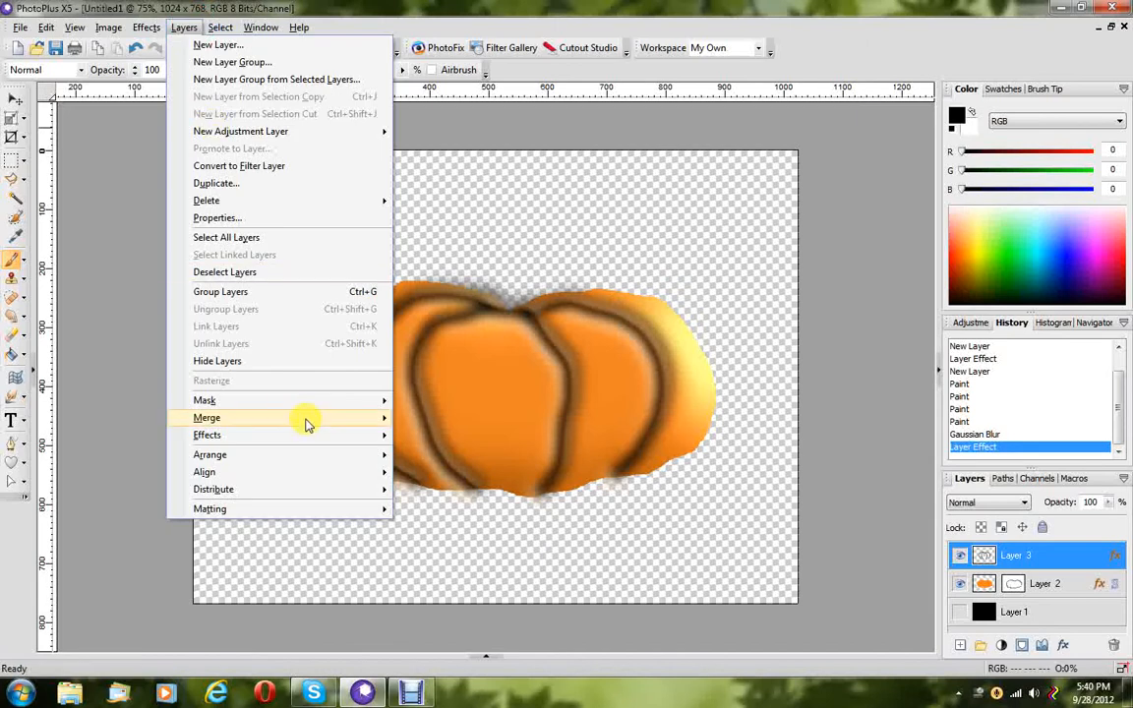
pyautogui.moveTo(306, 423)
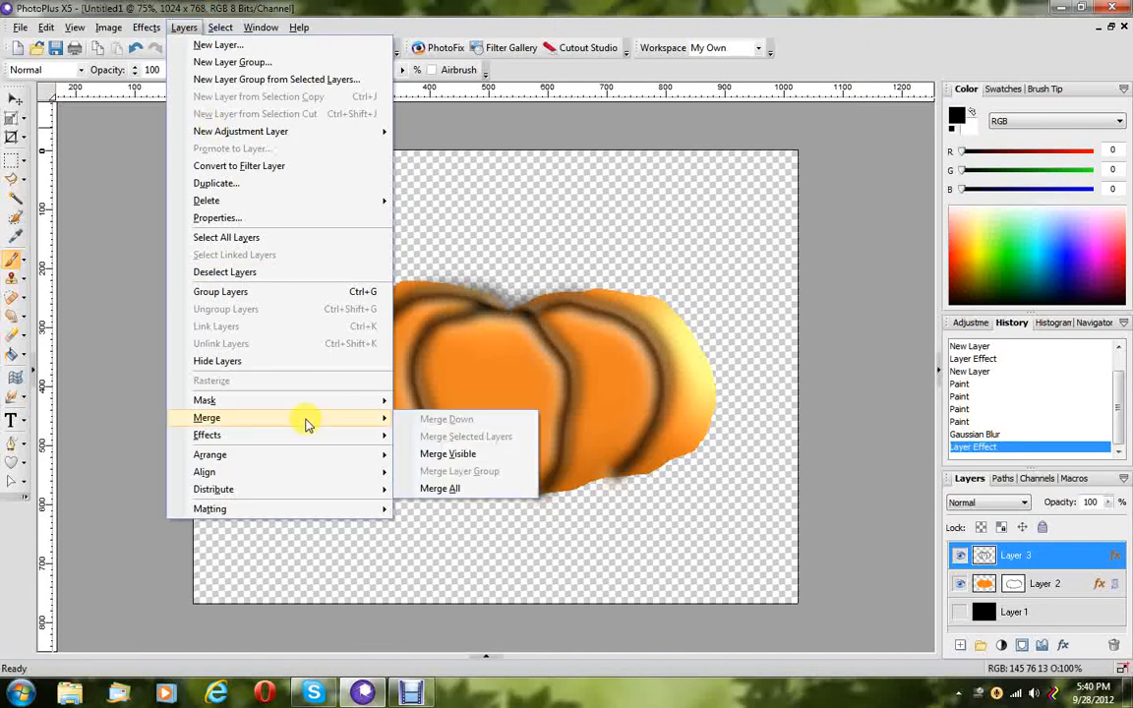
pyautogui.click(439, 454)
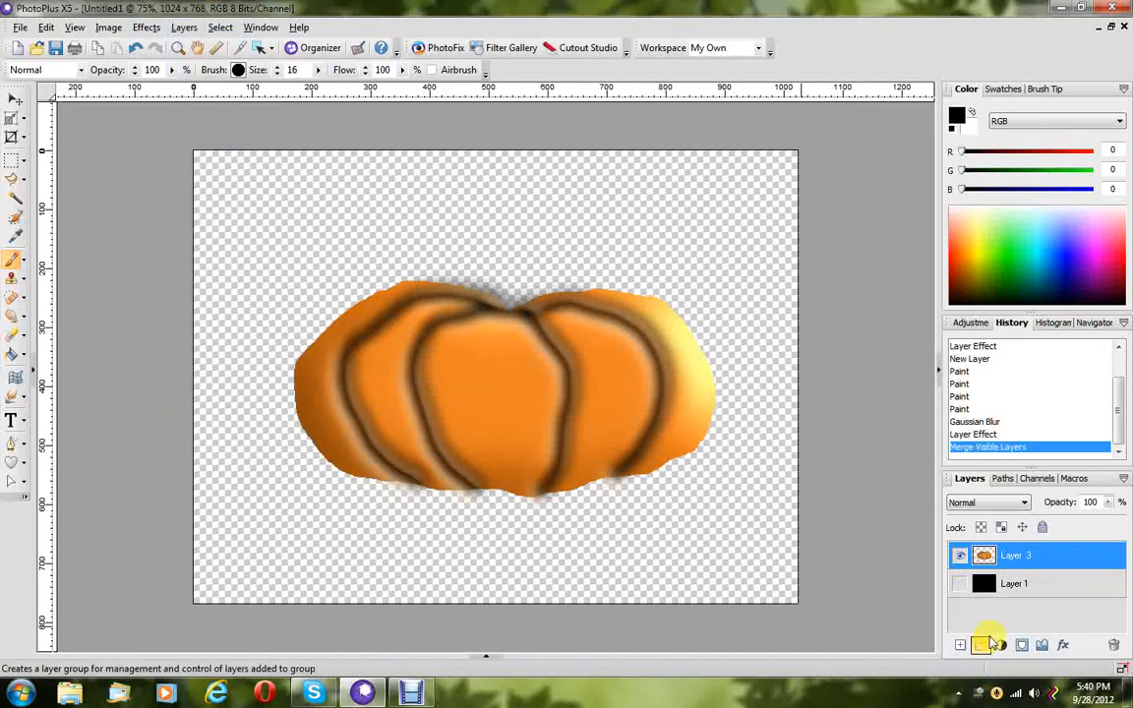
pyautogui.click(958, 584)
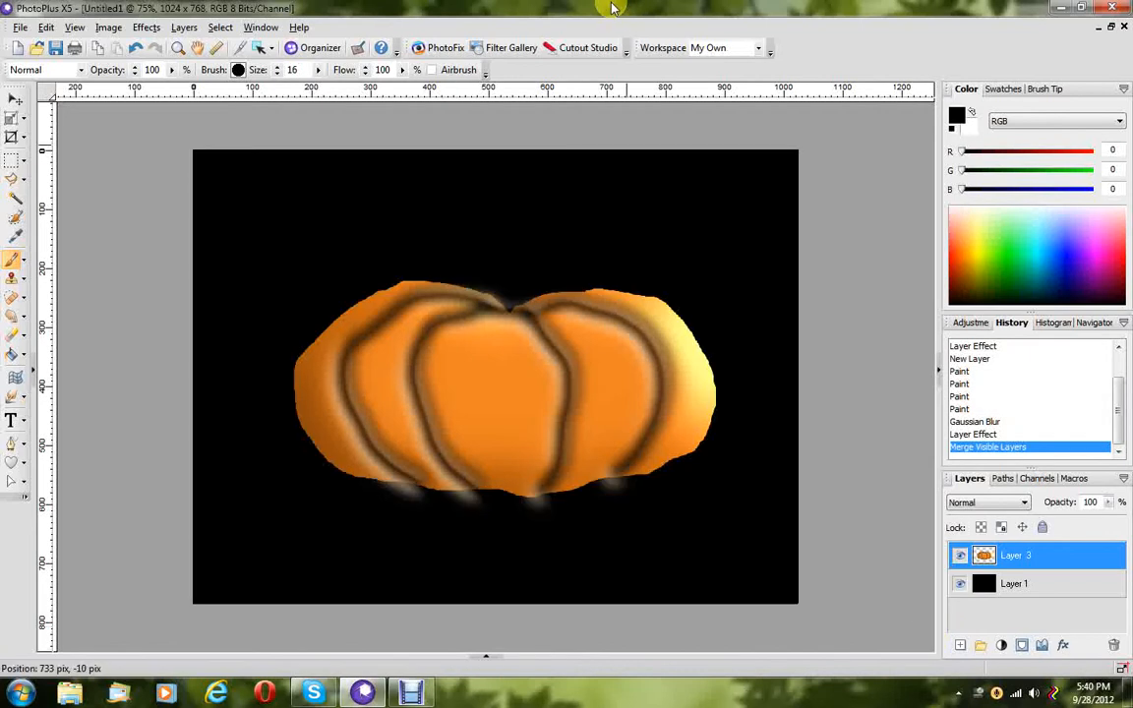
# Erase the blurred rib line smudges outside the pumpkin's lower edge and top notch with the size 39 eraser.
pyautogui.click(12, 339)
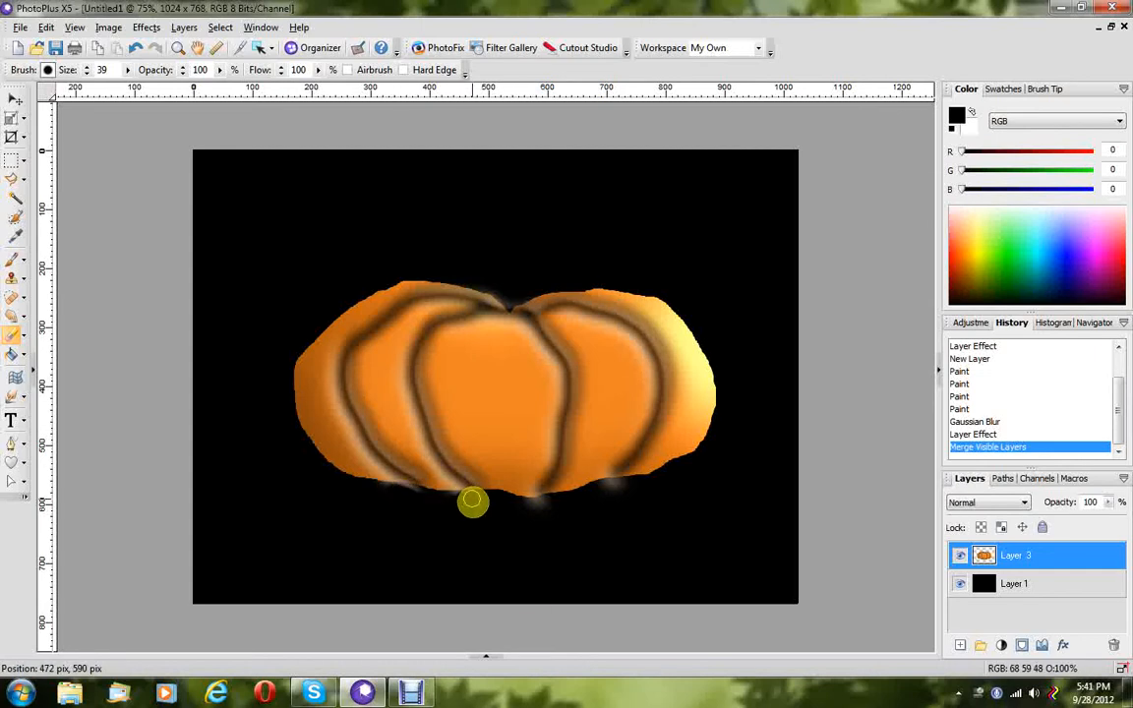
pyautogui.moveTo(508, 518)
pyautogui.mouseDown()
pyautogui.moveTo(531, 501)
pyautogui.moveTo(550, 503)
pyautogui.mouseUp()
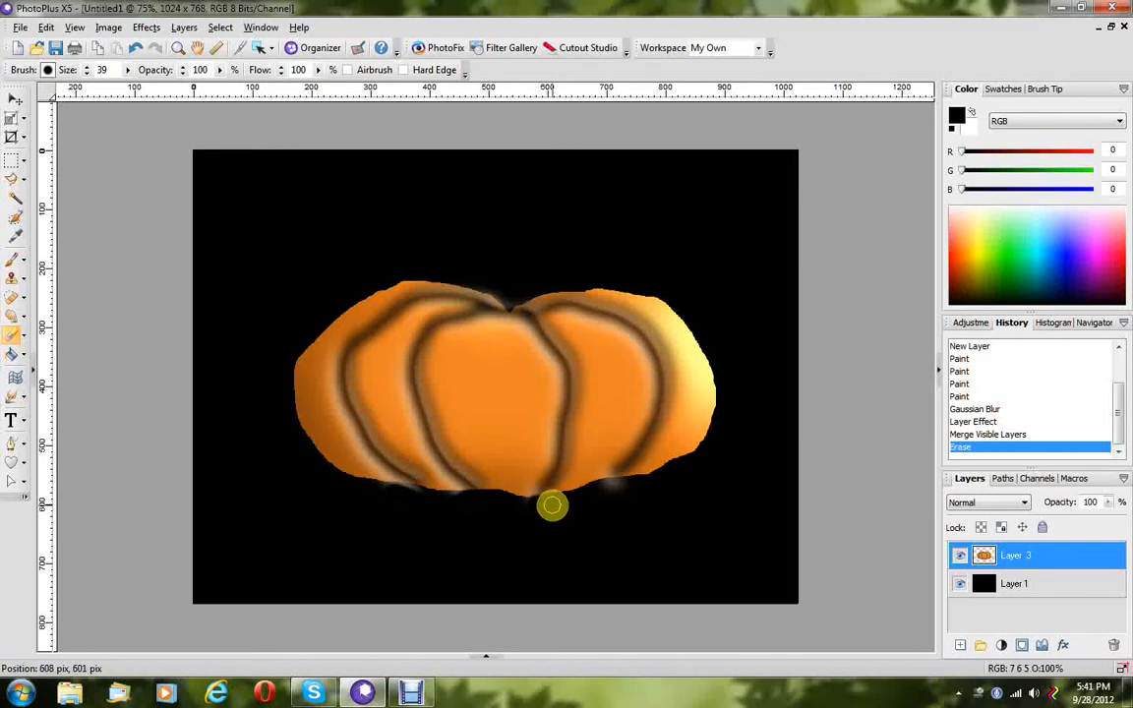
pyautogui.moveTo(620, 487); pyautogui.dragTo(607, 518)
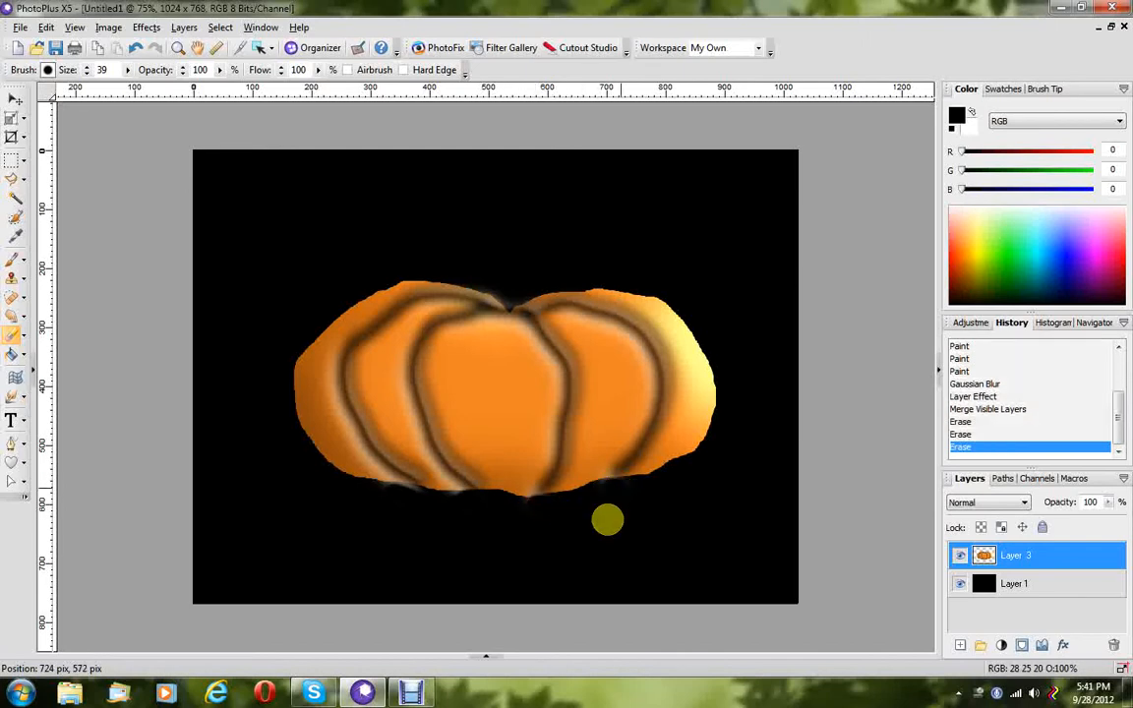
pyautogui.click(407, 489)
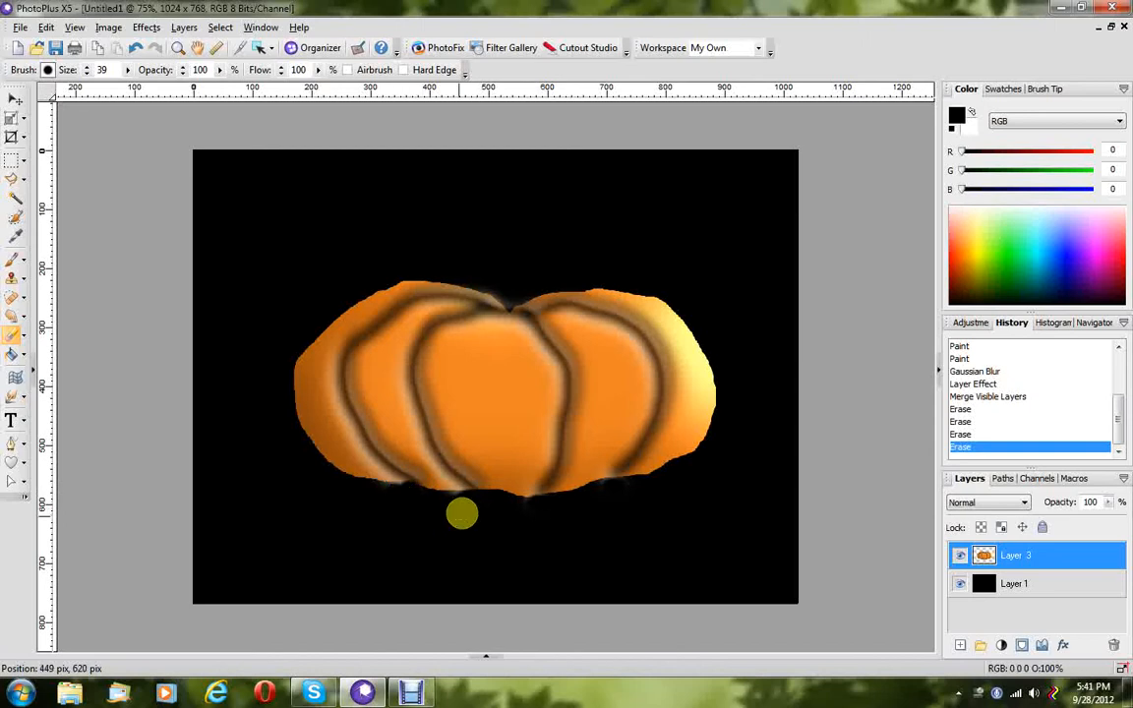
pyautogui.click(464, 499)
pyautogui.click(464, 505)
pyautogui.click(469, 497)
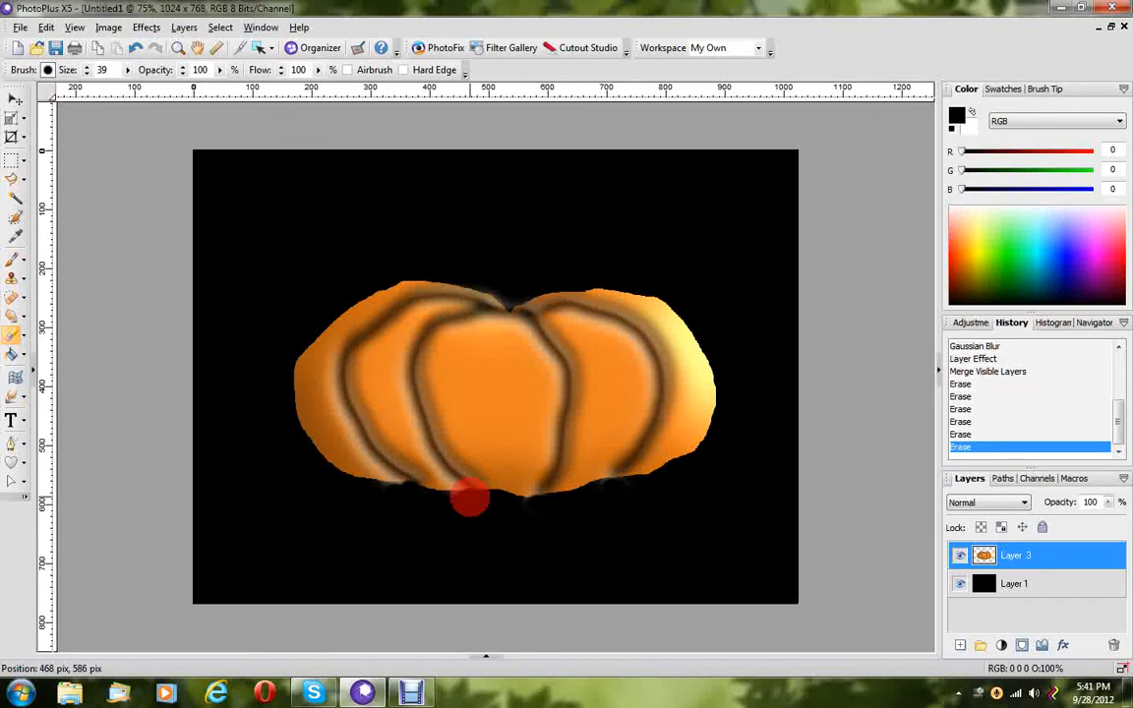
pyautogui.click(607, 479)
pyautogui.click(611, 480)
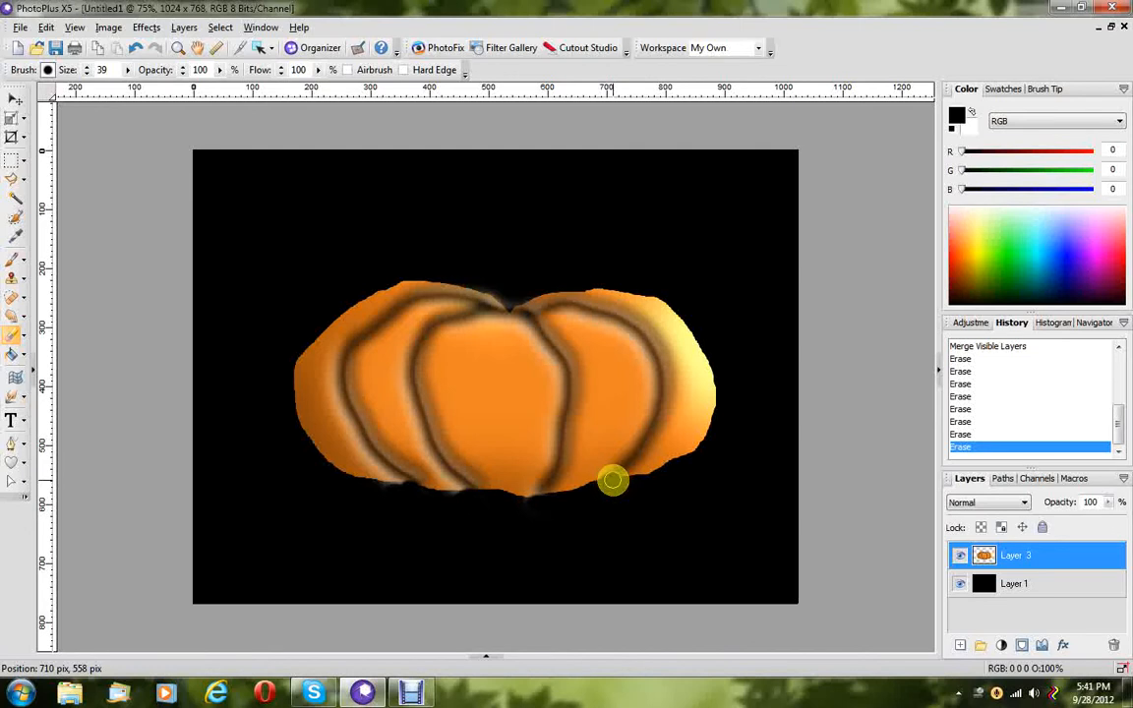
pyautogui.click(537, 496)
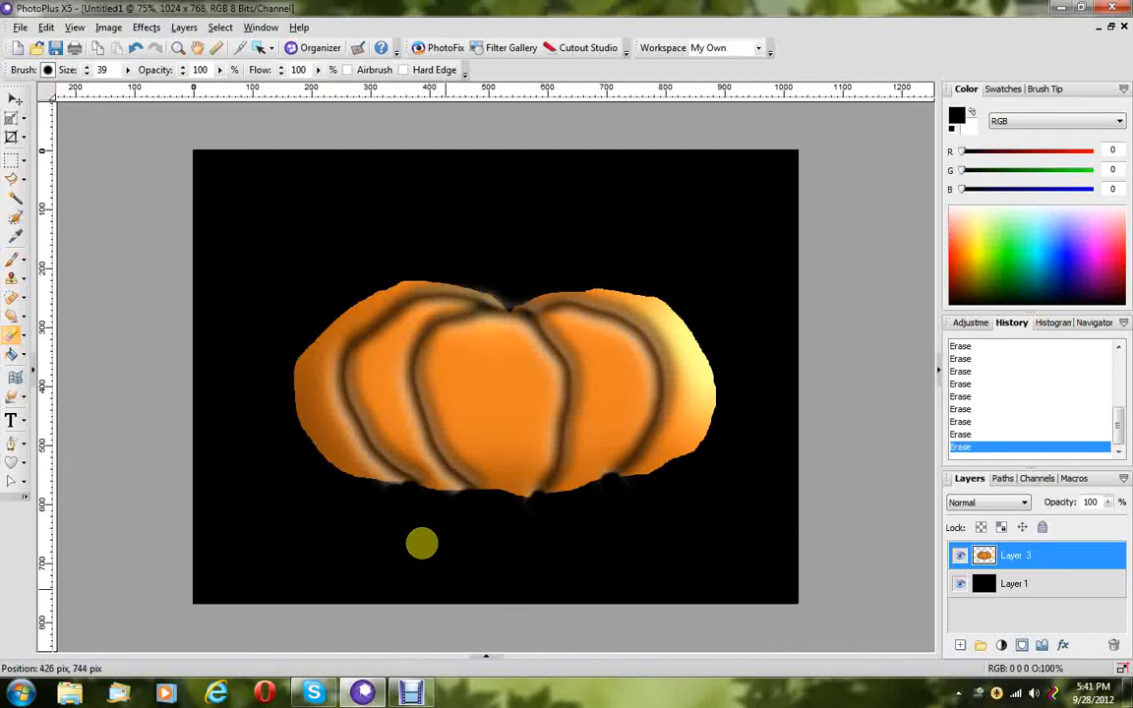
pyautogui.click(523, 497)
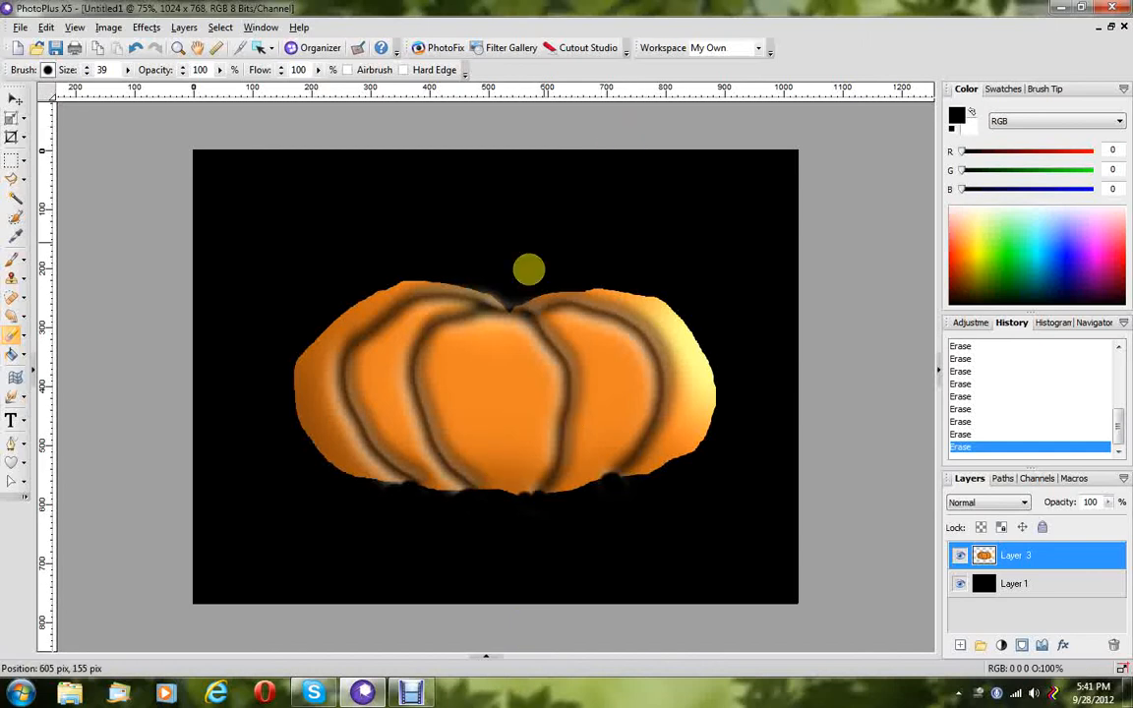
pyautogui.click(507, 301)
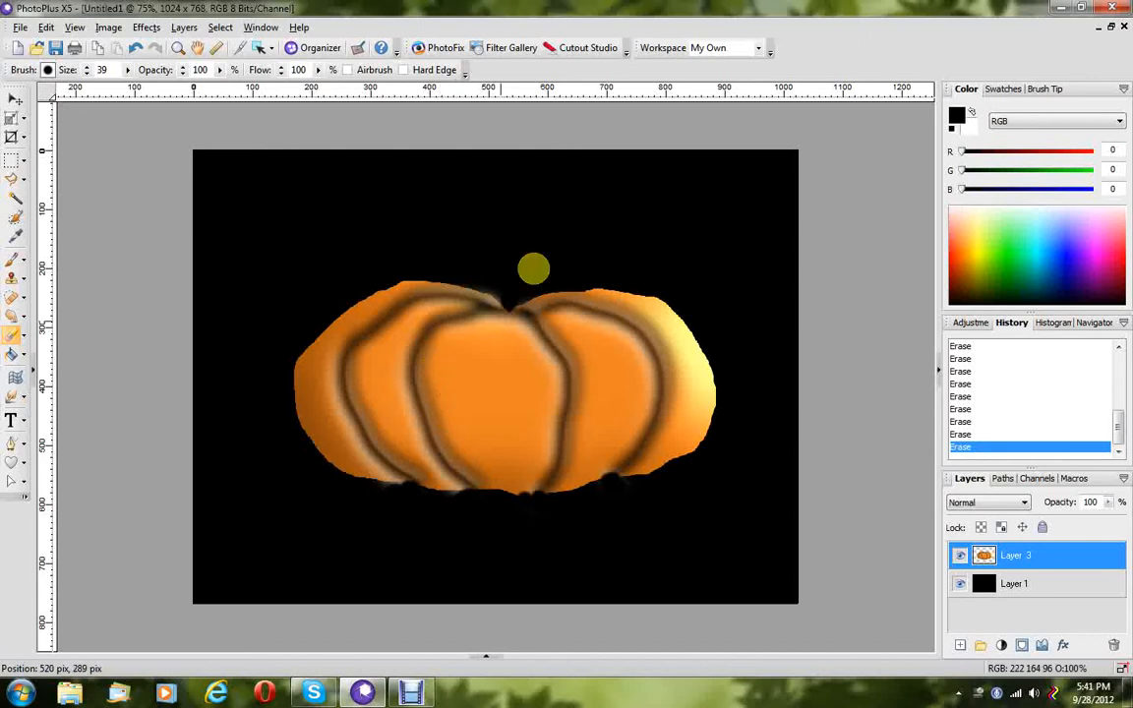
pyautogui.click(421, 693)
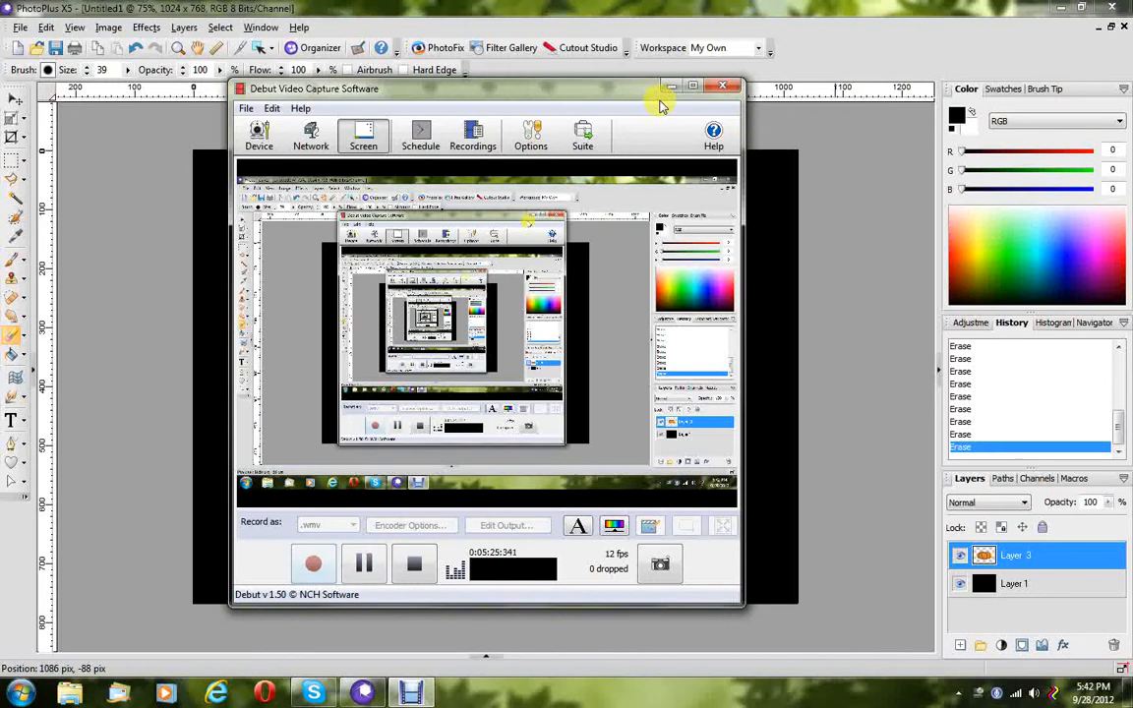
pyautogui.click(667, 88)
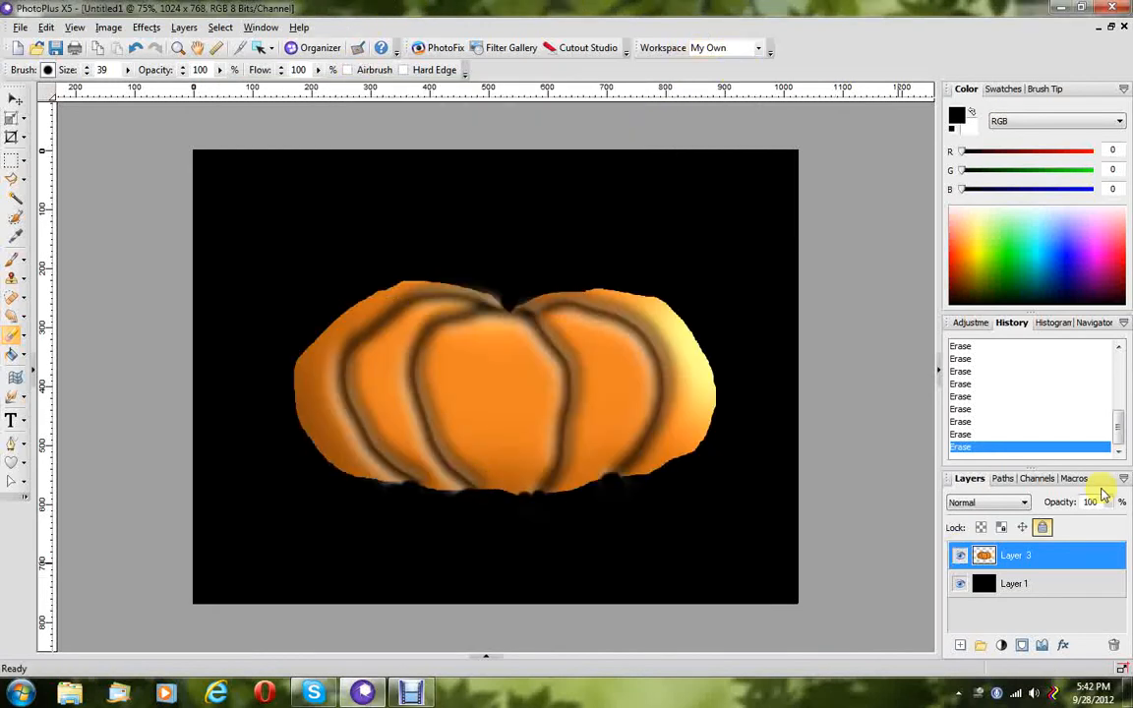
# Paint a solid black triangular left eye on a new layer above the pumpkin with a size 20 brush.
pyautogui.click(961, 645)
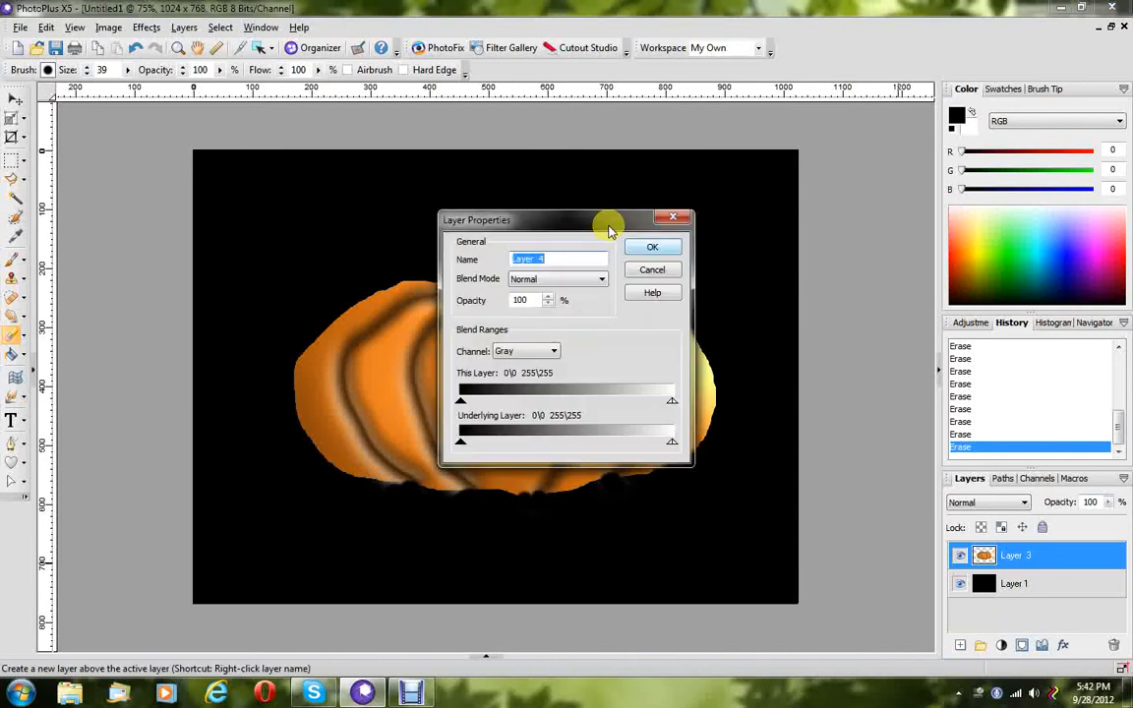
pyautogui.click(650, 248)
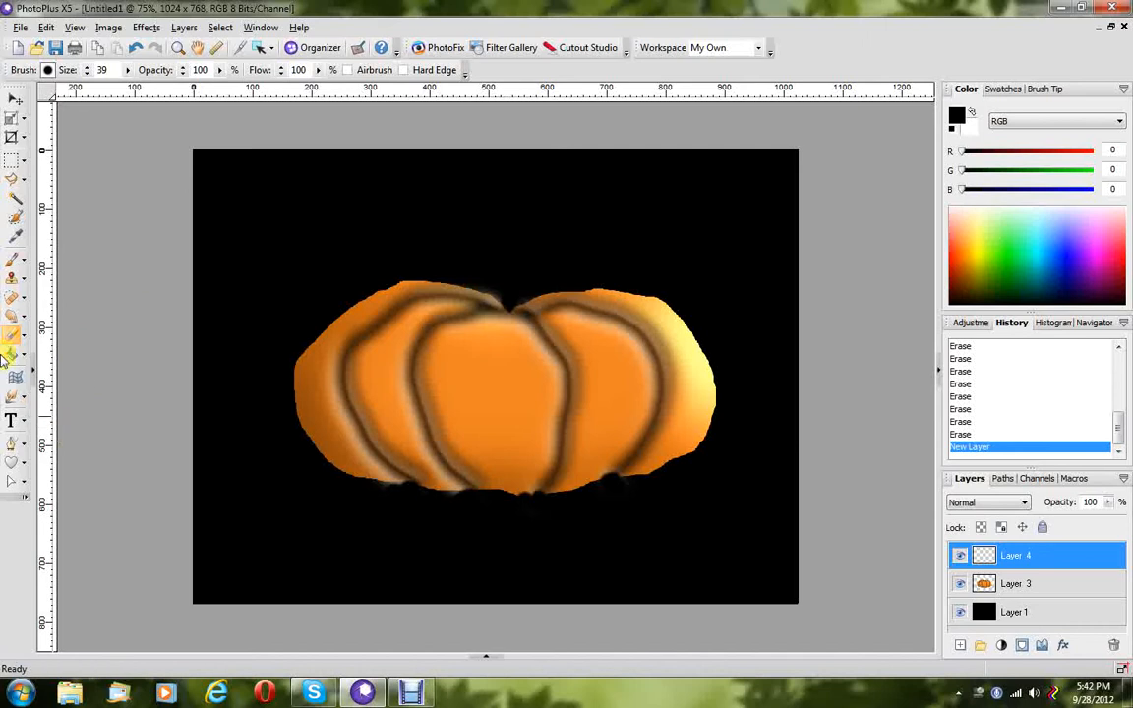
pyautogui.click(13, 263)
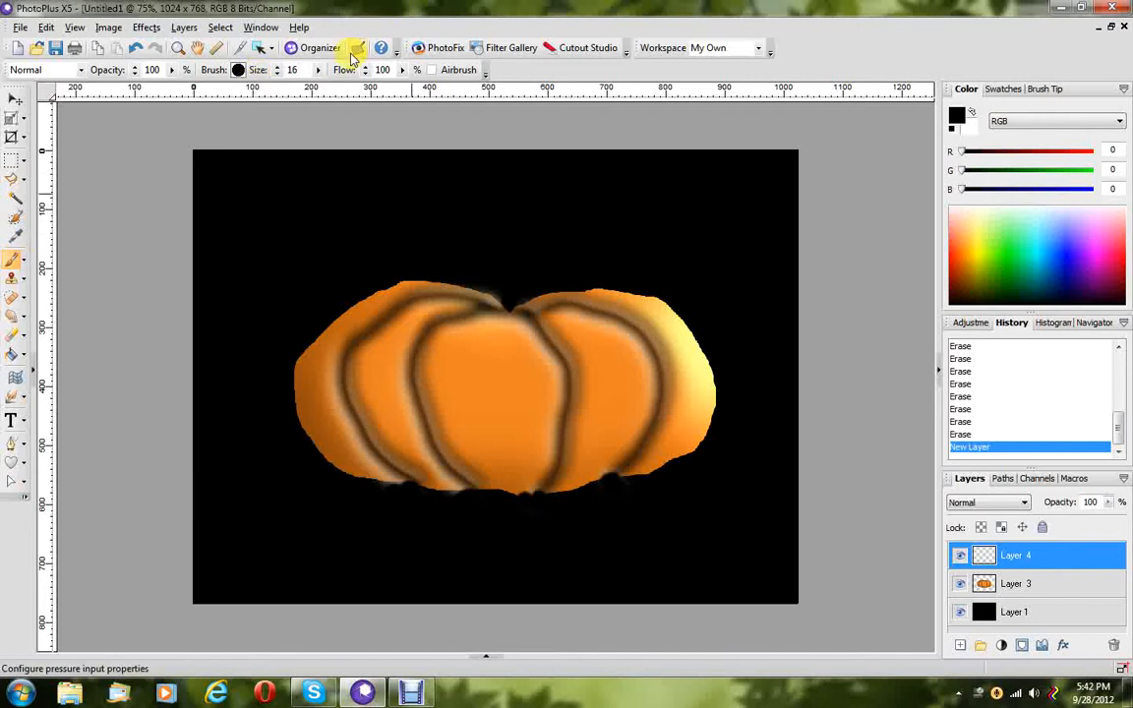
pyautogui.click(318, 70)
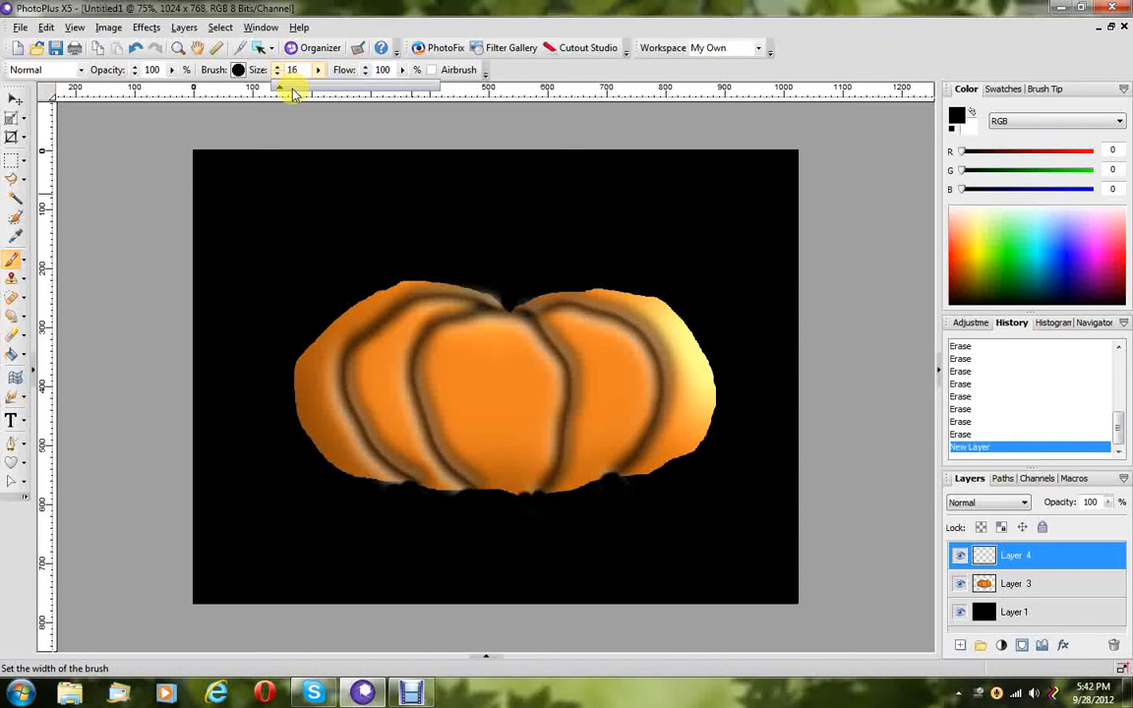
pyautogui.click(293, 89)
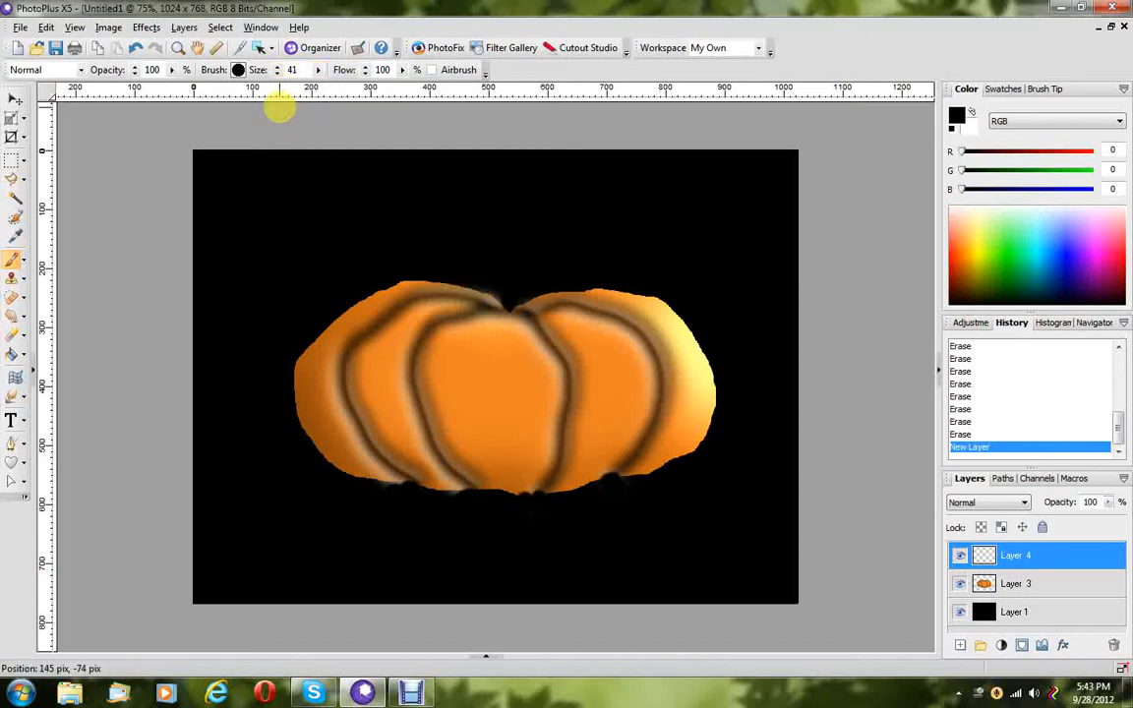
pyautogui.click(278, 74)
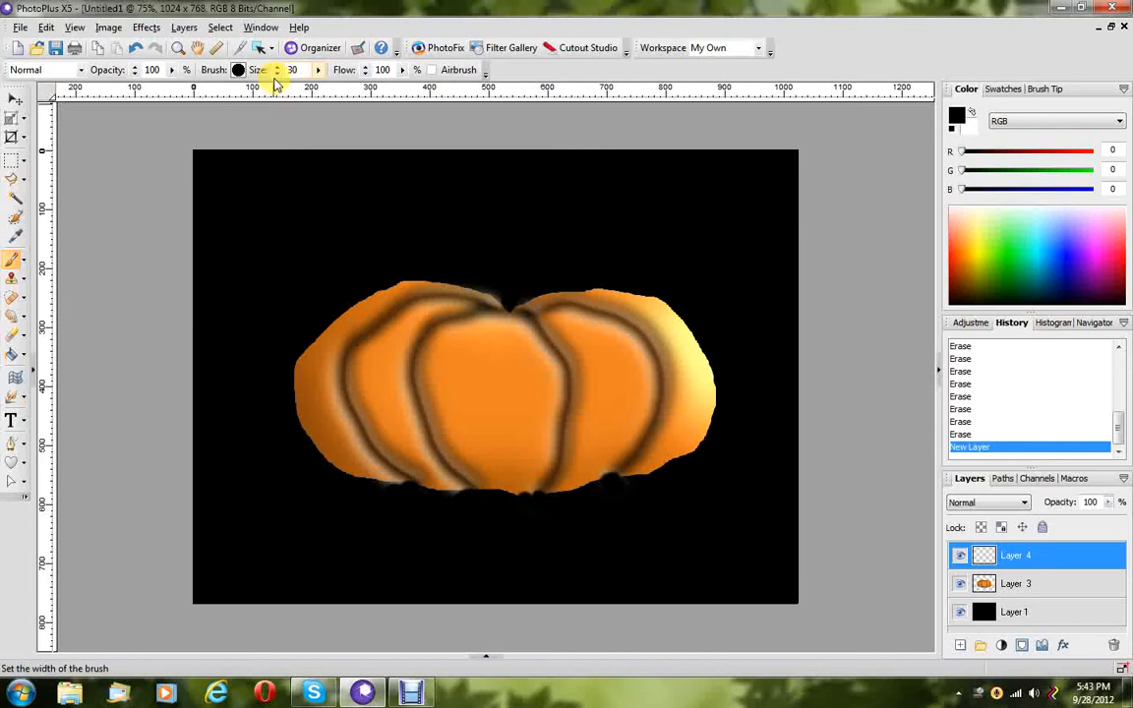
pyautogui.click(275, 79)
pyautogui.click(277, 75)
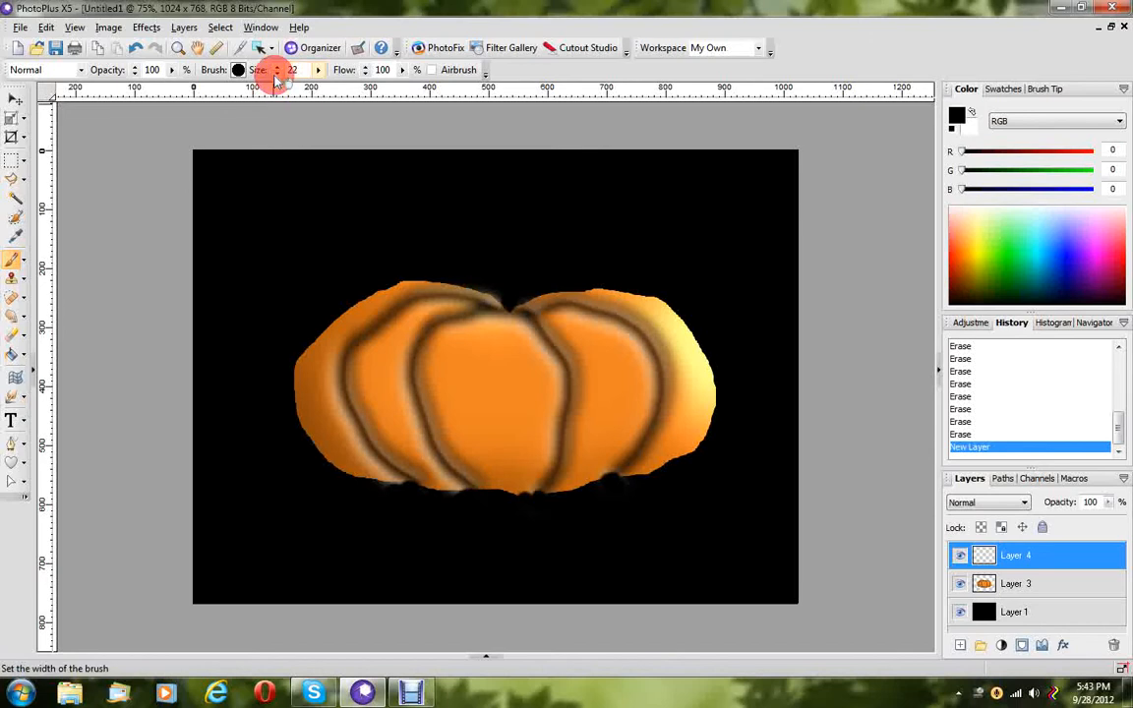
pyautogui.click(277, 75)
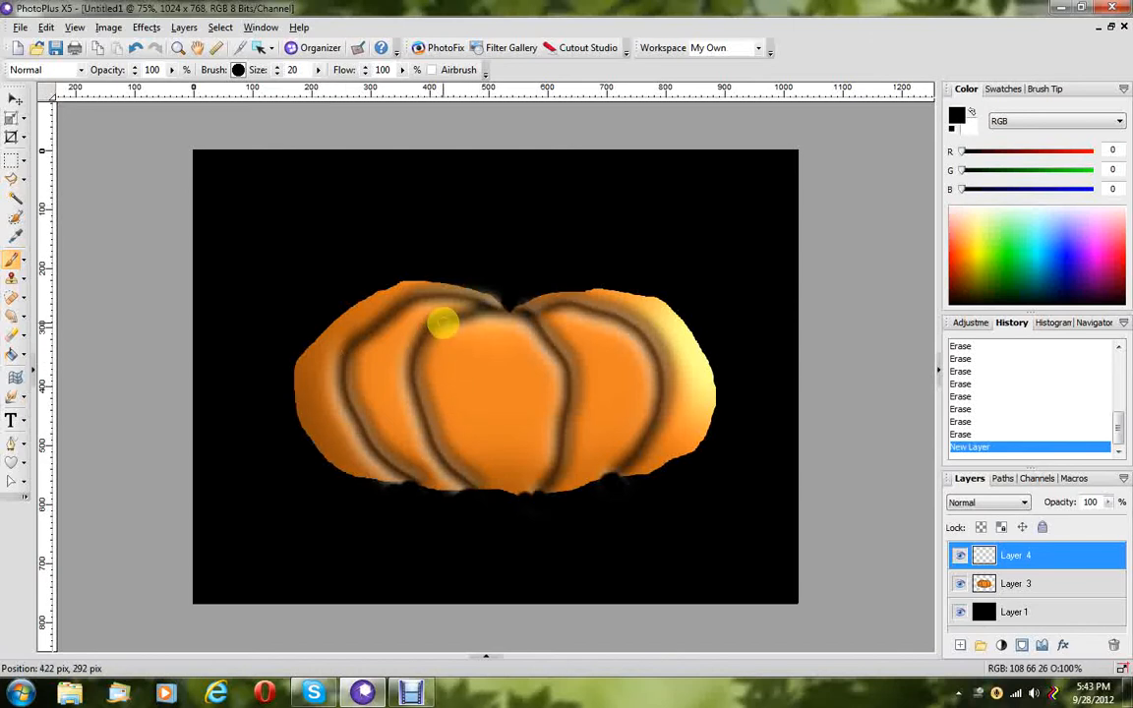
pyautogui.moveTo(440, 329)
pyautogui.mouseDown()
pyautogui.moveTo(390, 380)
pyautogui.moveTo(462, 381)
pyautogui.moveTo(444, 327)
pyautogui.moveTo(407, 373)
pyautogui.moveTo(451, 375)
pyautogui.moveTo(441, 348)
pyautogui.moveTo(422, 367)
pyautogui.moveTo(453, 372)
pyautogui.moveTo(422, 364)
pyautogui.mouseUp()
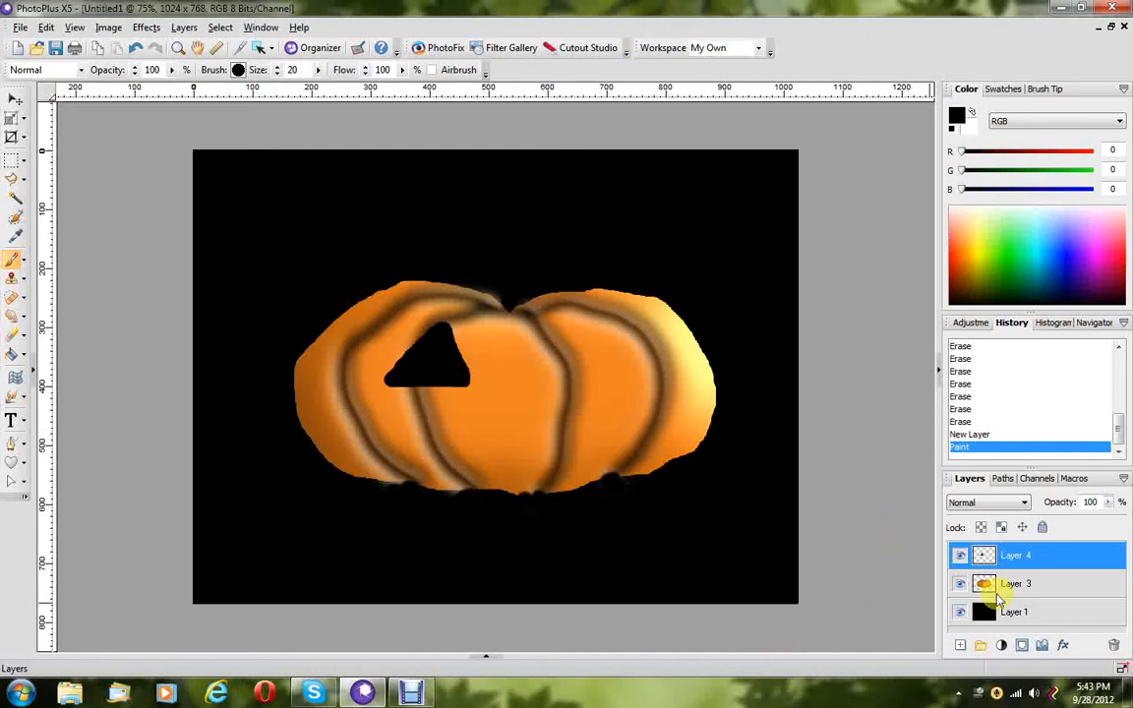
# Duplicate the eye layer as Layer 4 Copy and flip the copied layer horizontally.
pyautogui.rightClick(1023, 566)
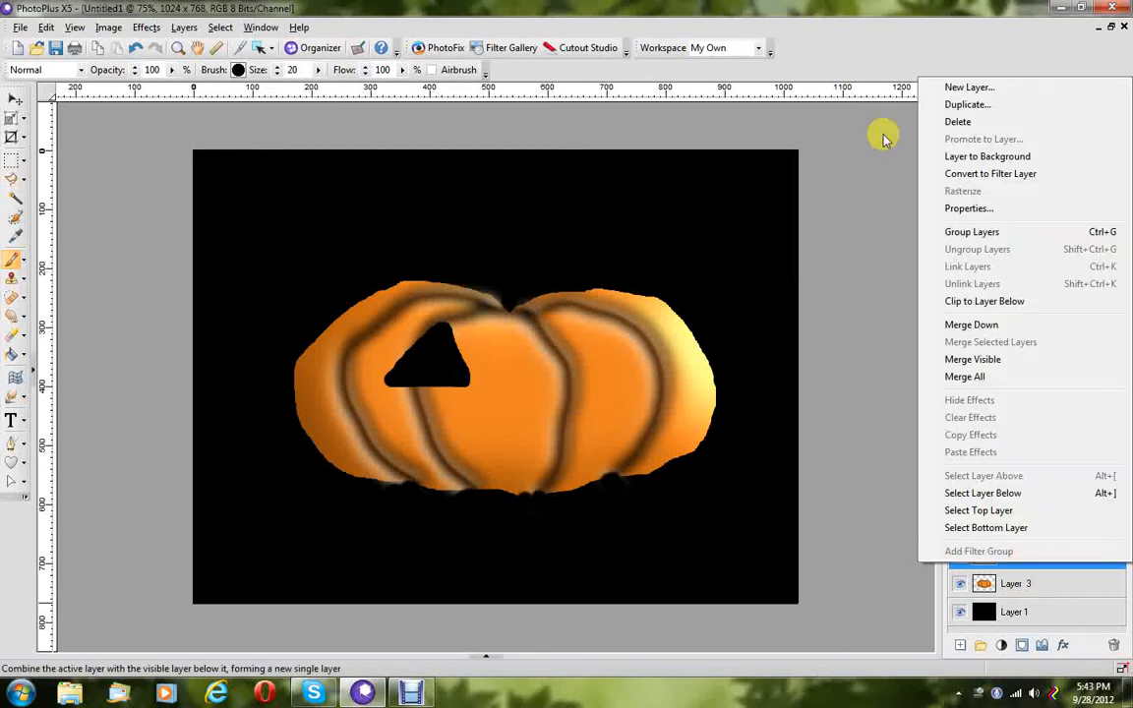
pyautogui.click(944, 105)
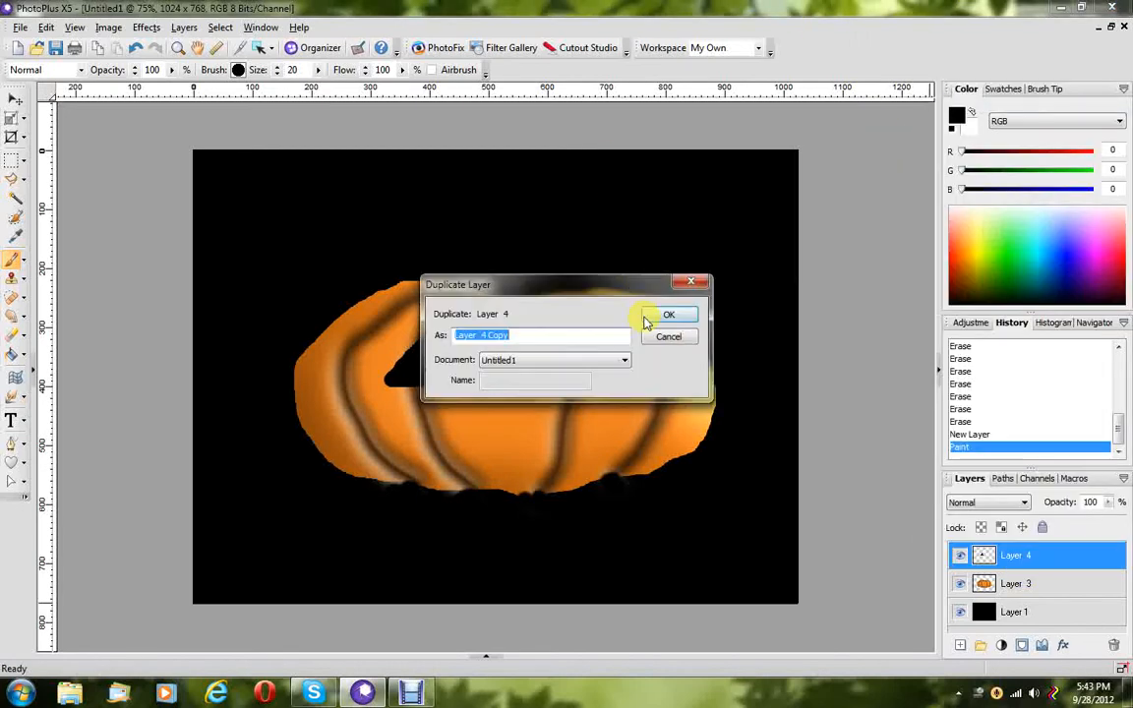
pyautogui.click(654, 316)
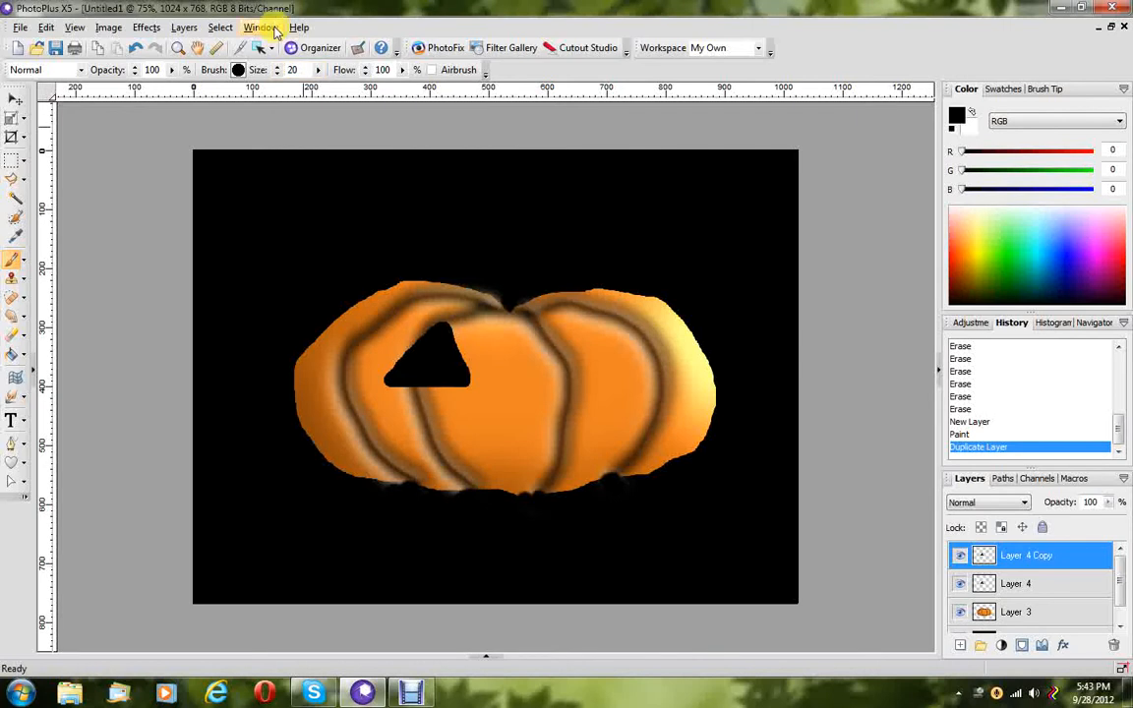
pyautogui.click(183, 28)
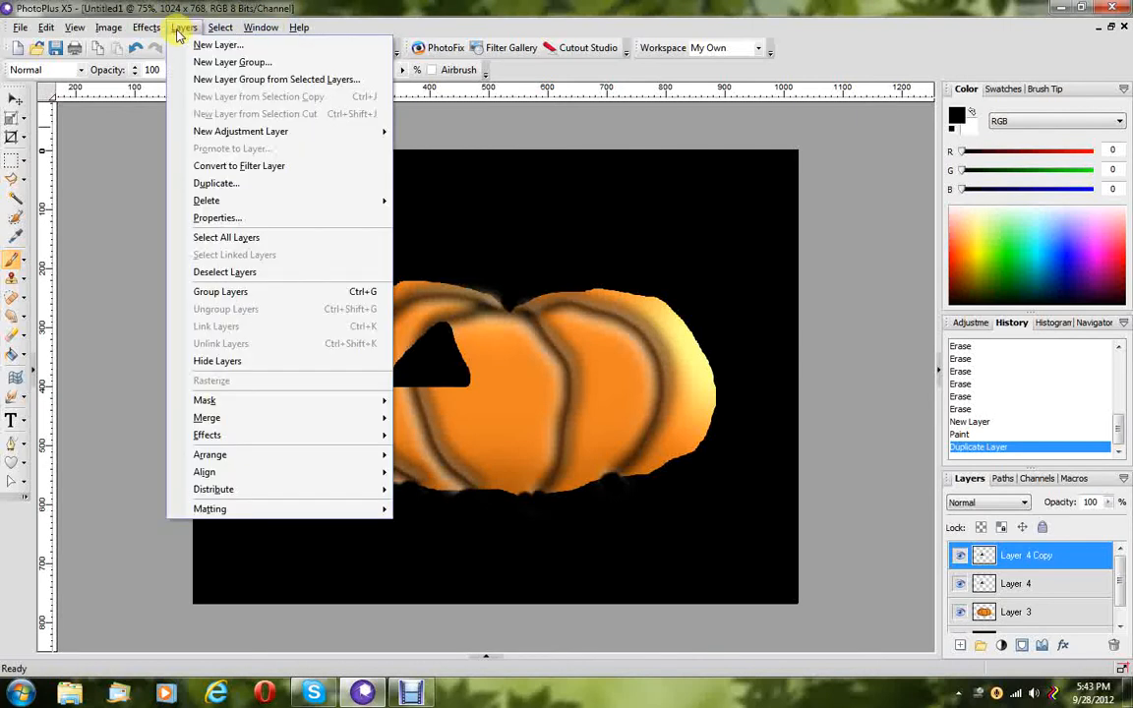
pyautogui.moveTo(120, 25)
pyautogui.moveTo(163, 64)
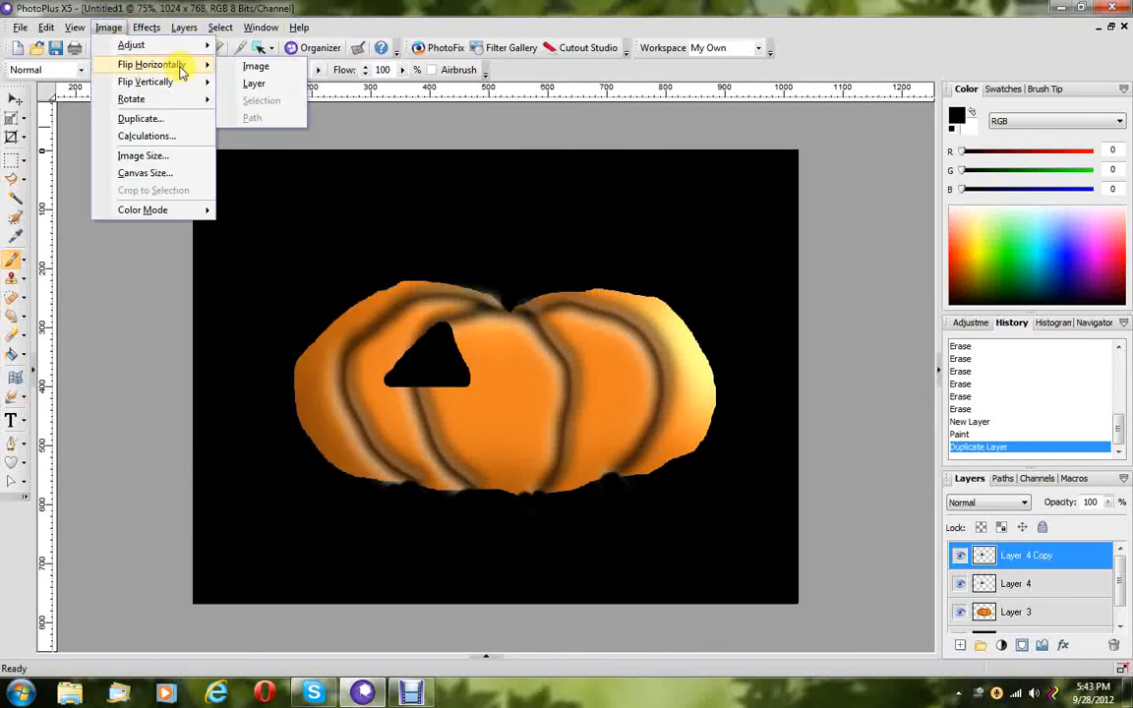
pyautogui.click(246, 84)
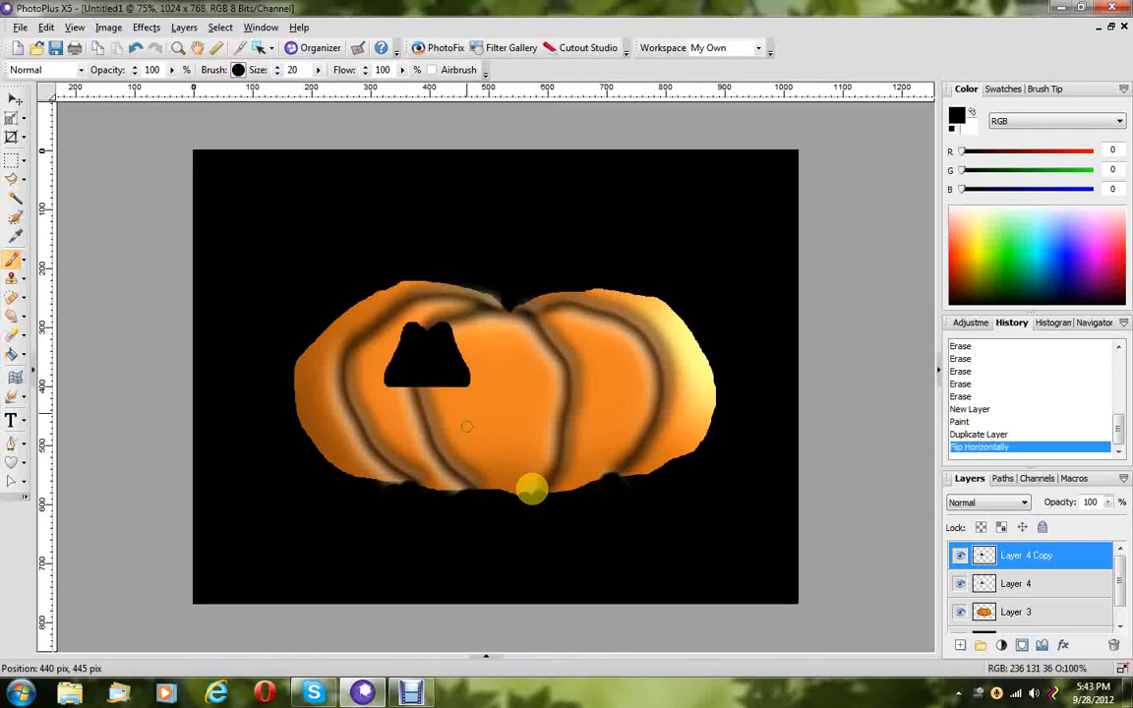
# Move the flipped eye across to the pumpkin's right half, roughly level with the left eye.
pyautogui.click(15, 99)
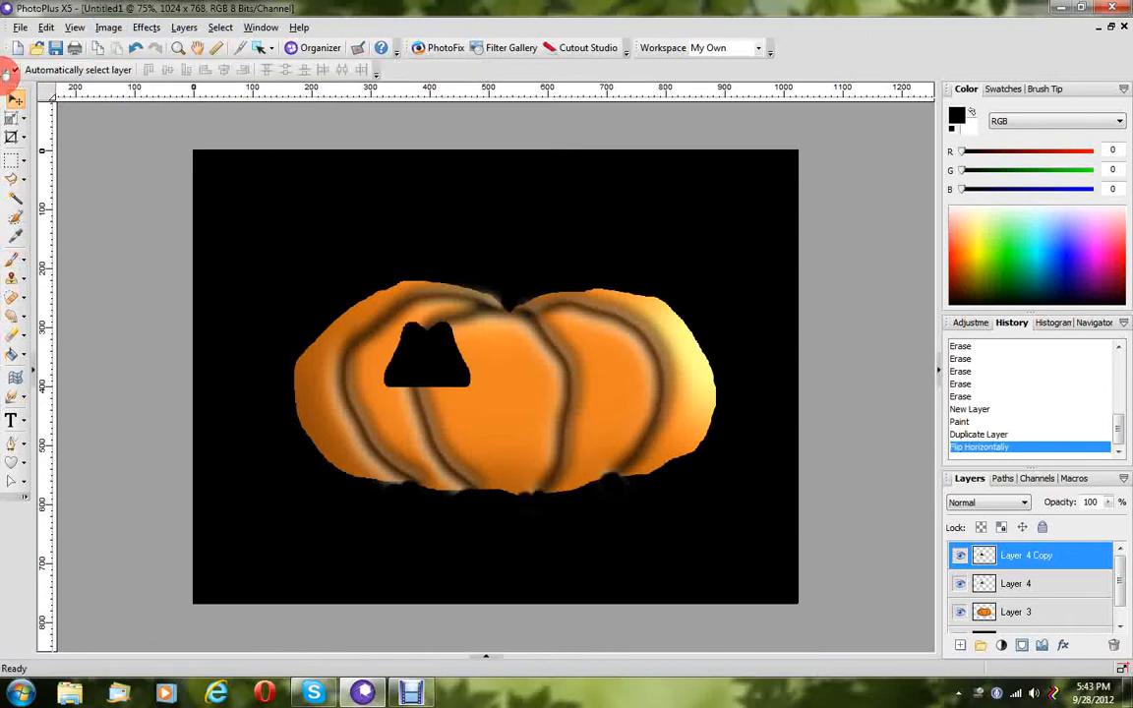
pyautogui.click(423, 360)
pyautogui.moveTo(423, 361); pyautogui.dragTo(581, 360)
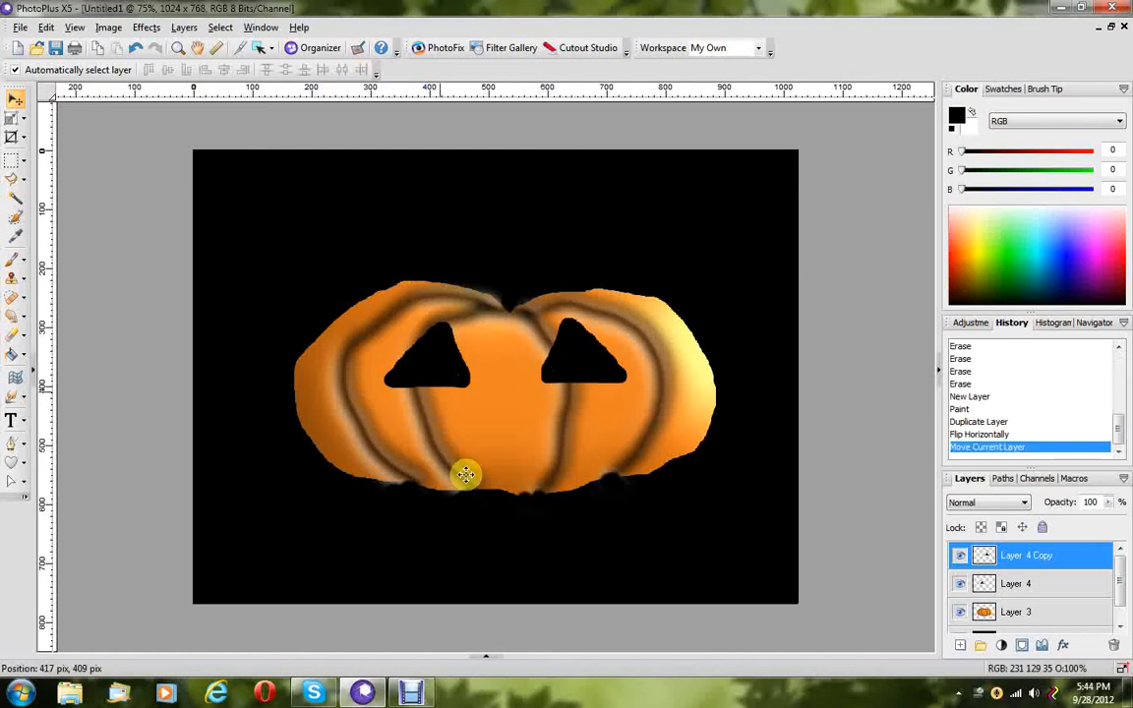
# Enable Bevel and Emboss on the left eye's layer, Layer 4, with the Pillow Emboss style.
pyautogui.click(1042, 585)
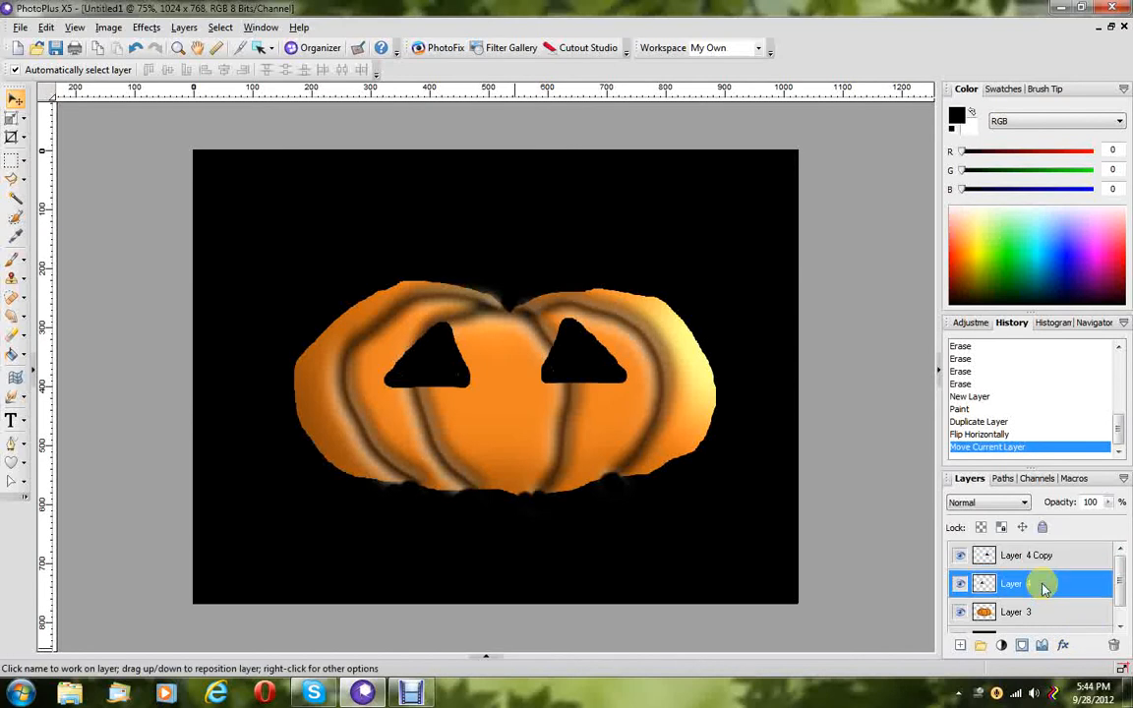
pyautogui.click(1065, 645)
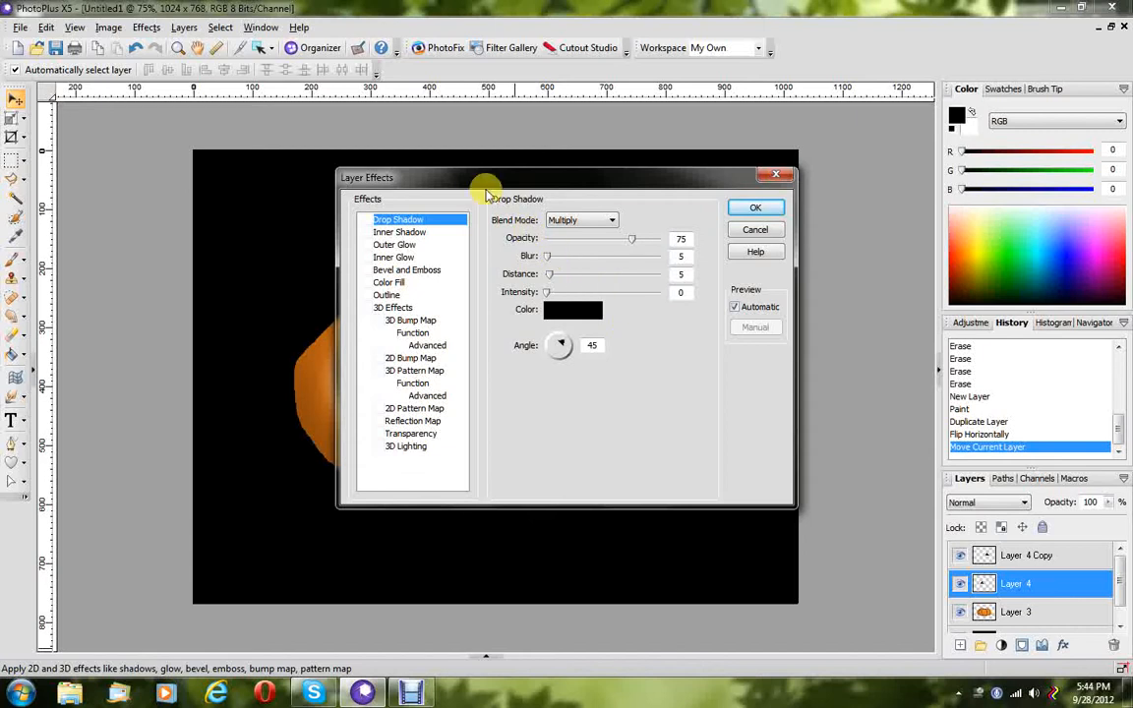
pyautogui.moveTo(483, 186); pyautogui.dragTo(782, 322)
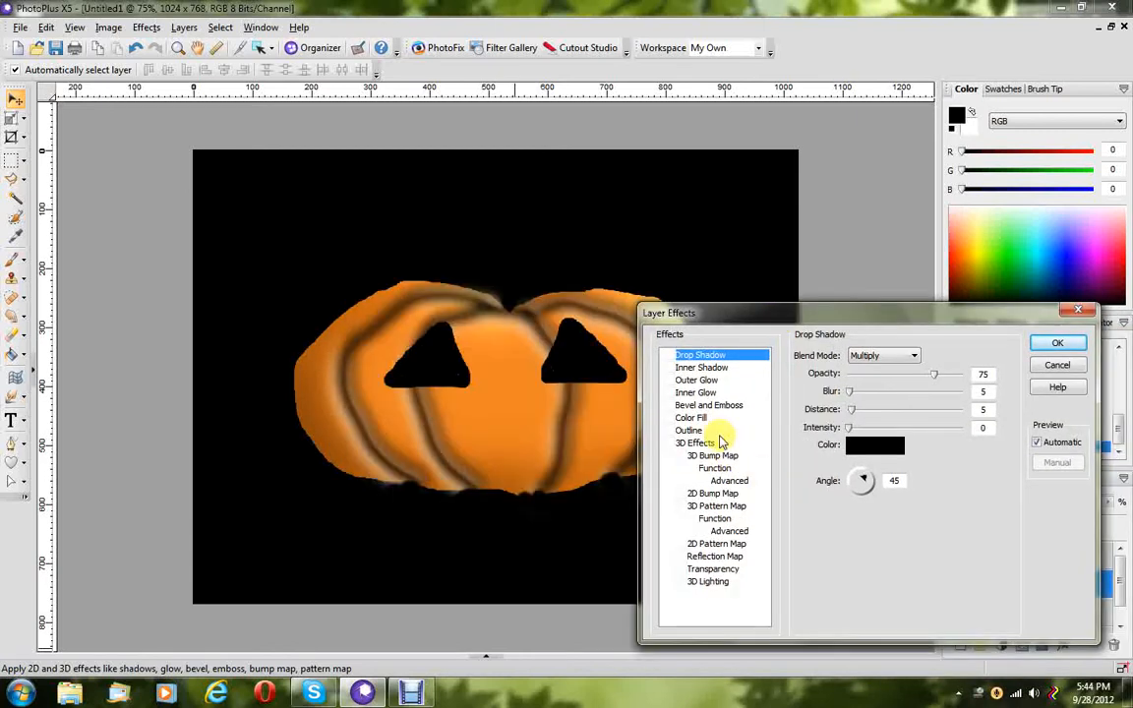
pyautogui.click(669, 406)
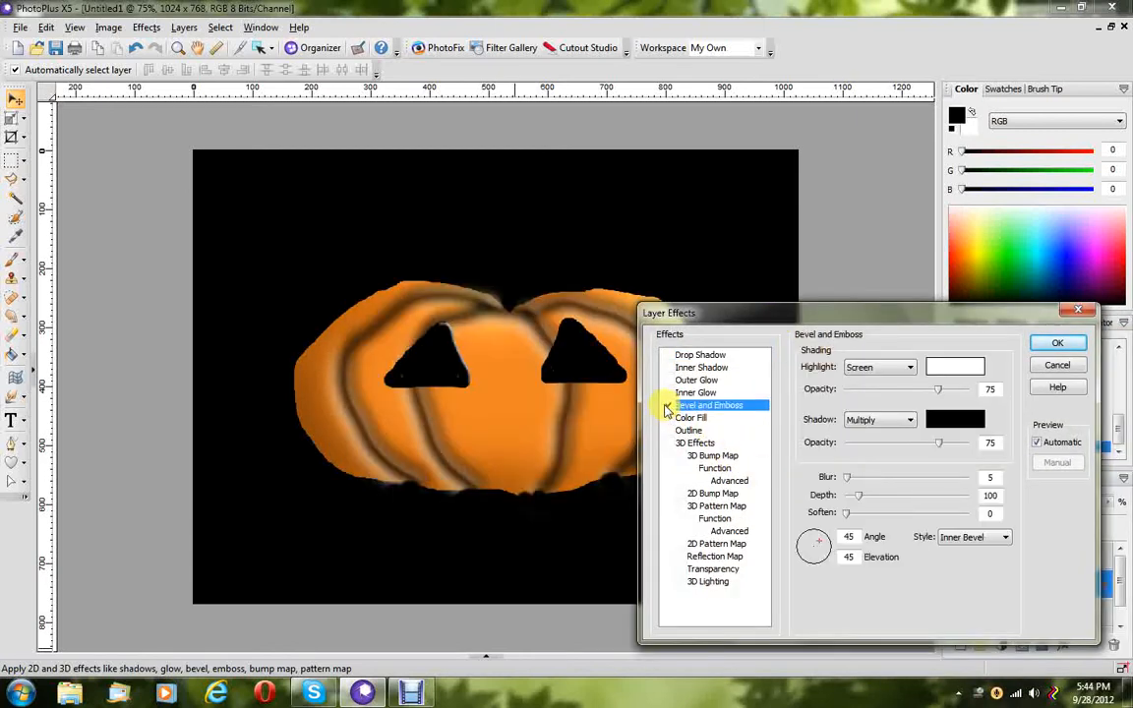
pyautogui.click(942, 538)
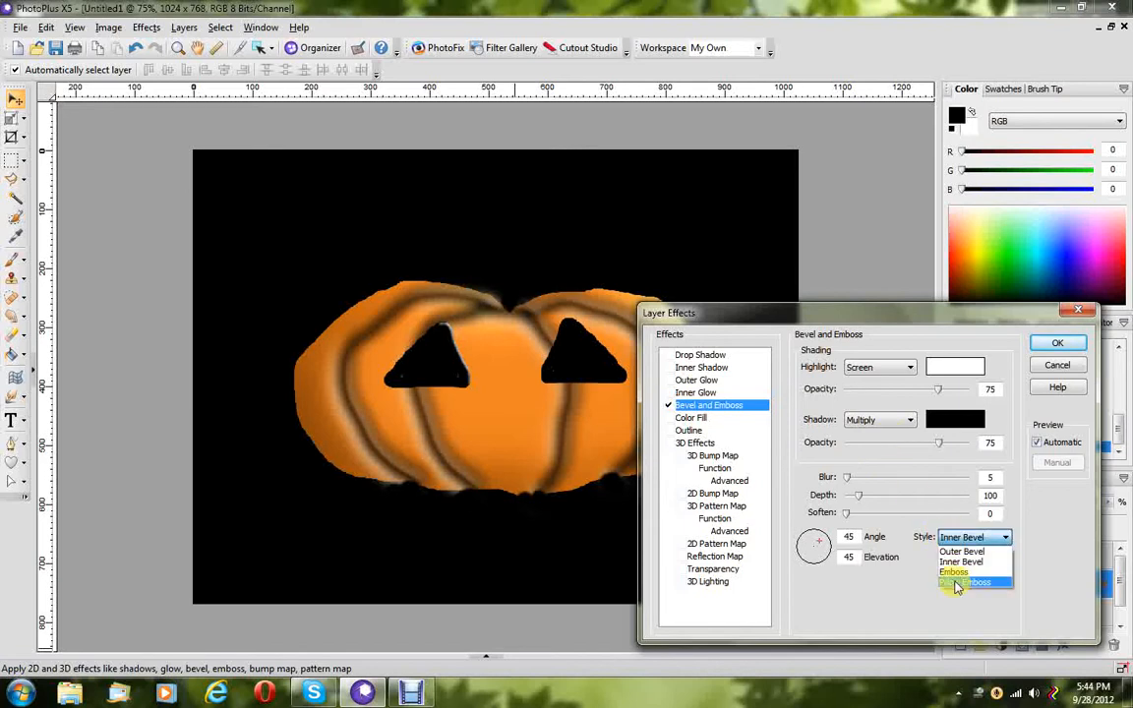
pyautogui.click(951, 578)
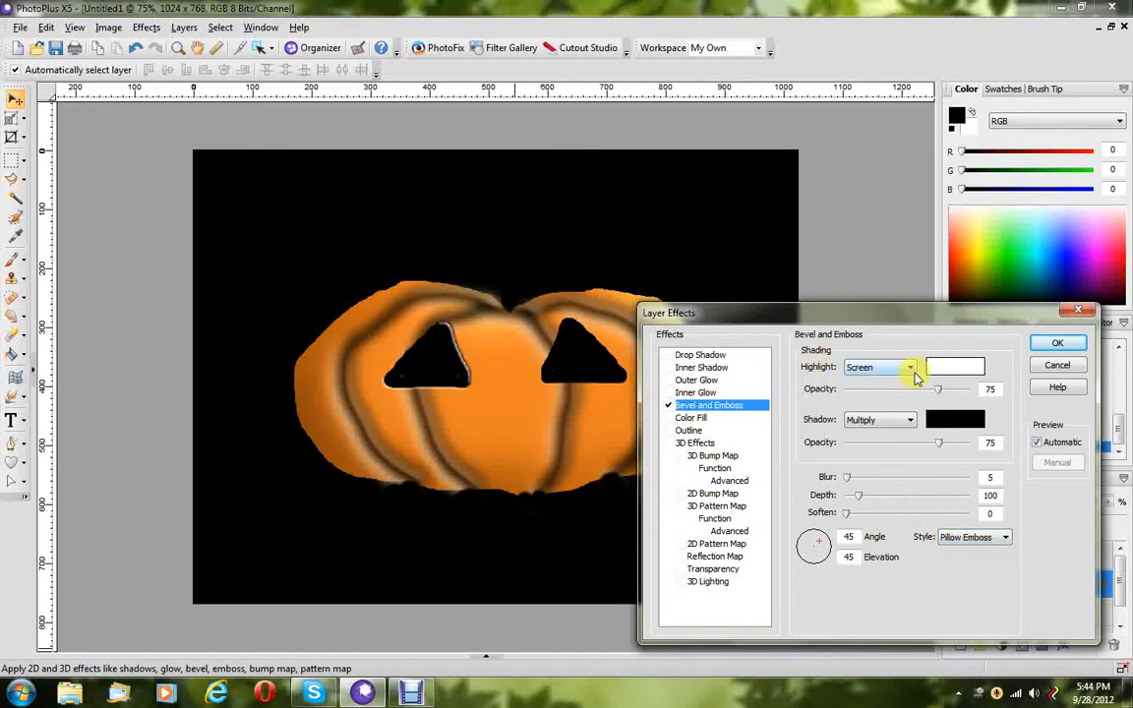
# Set the left eye's bevel highlight to opacity 100 and light yellow-orange #F8DC79.
pyautogui.click(953, 370)
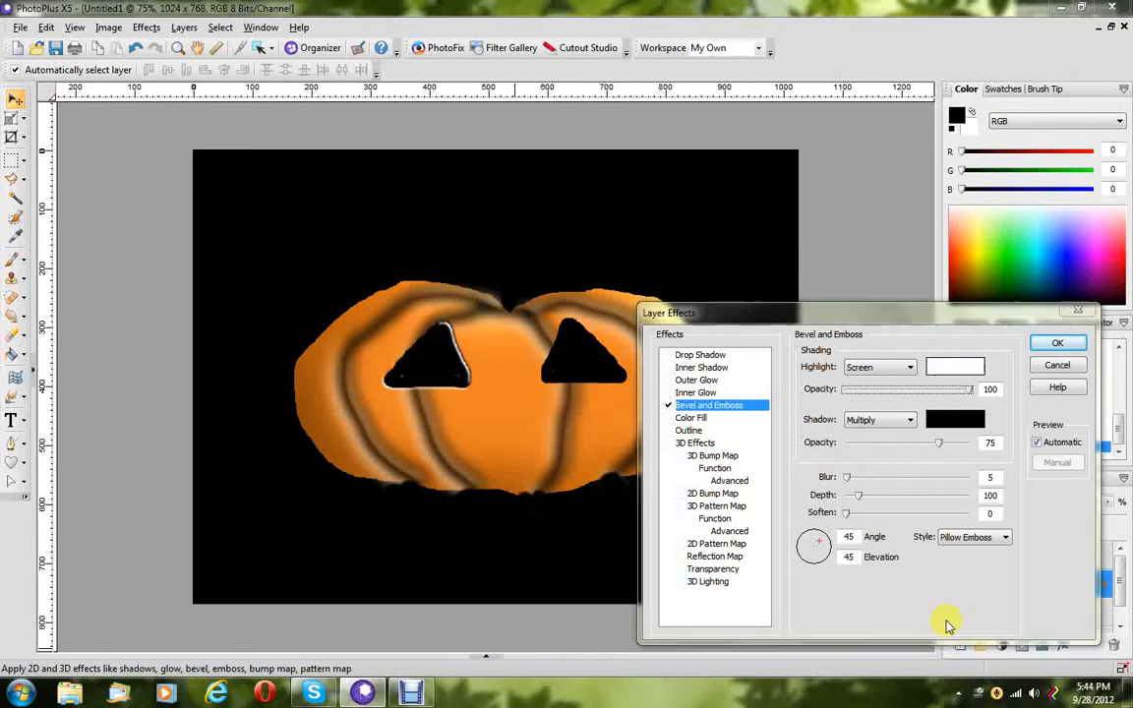
pyautogui.click(852, 482)
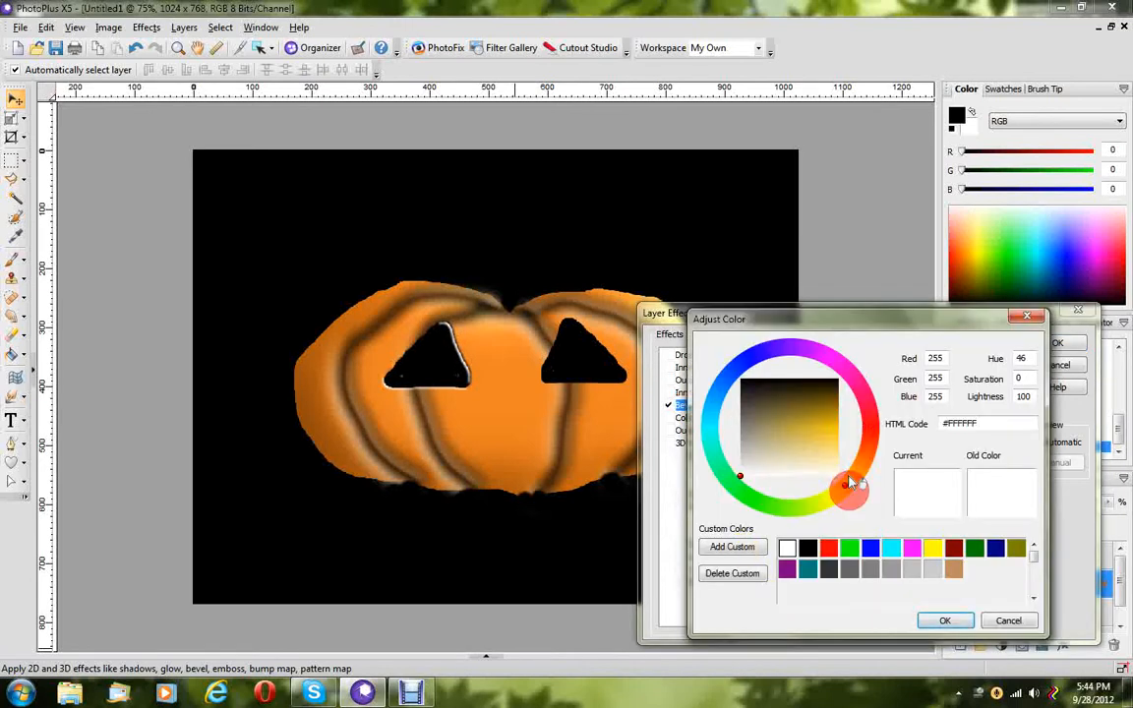
pyautogui.click(831, 449)
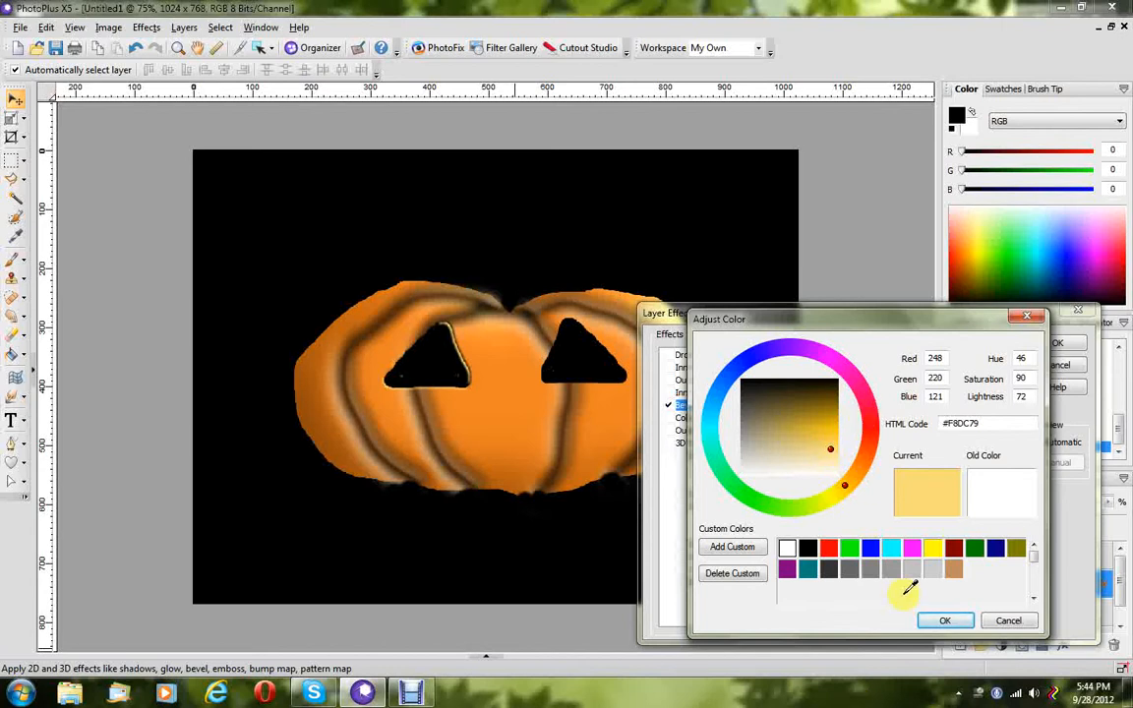
pyautogui.click(941, 621)
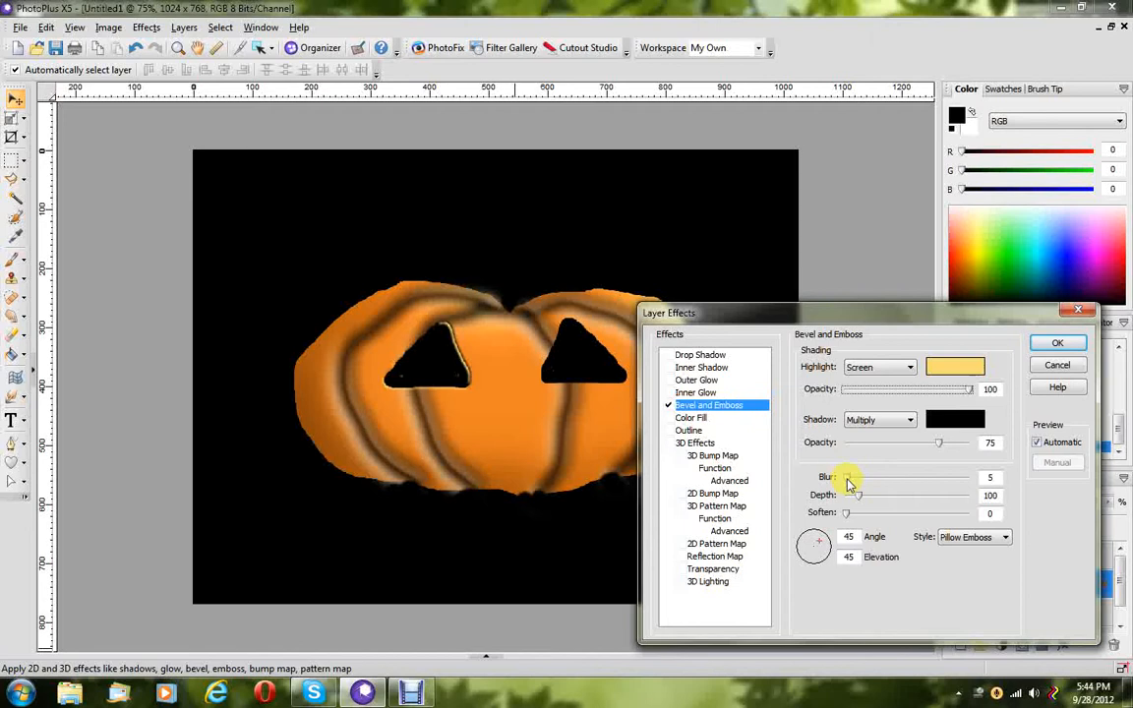
# Set the left eye's bevel blur to 13, angle to 159, elevation to 34 and depth to 238, and apply the effects.
pyautogui.moveTo(846, 477); pyautogui.dragTo(852, 482)
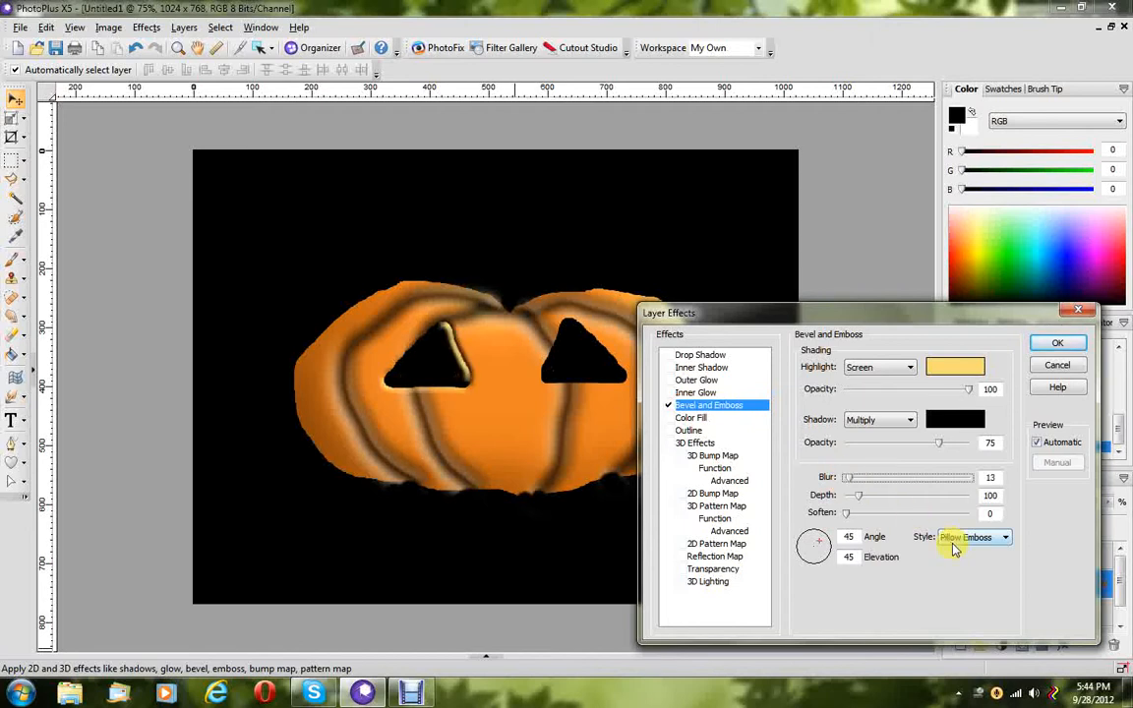
pyautogui.click(810, 551)
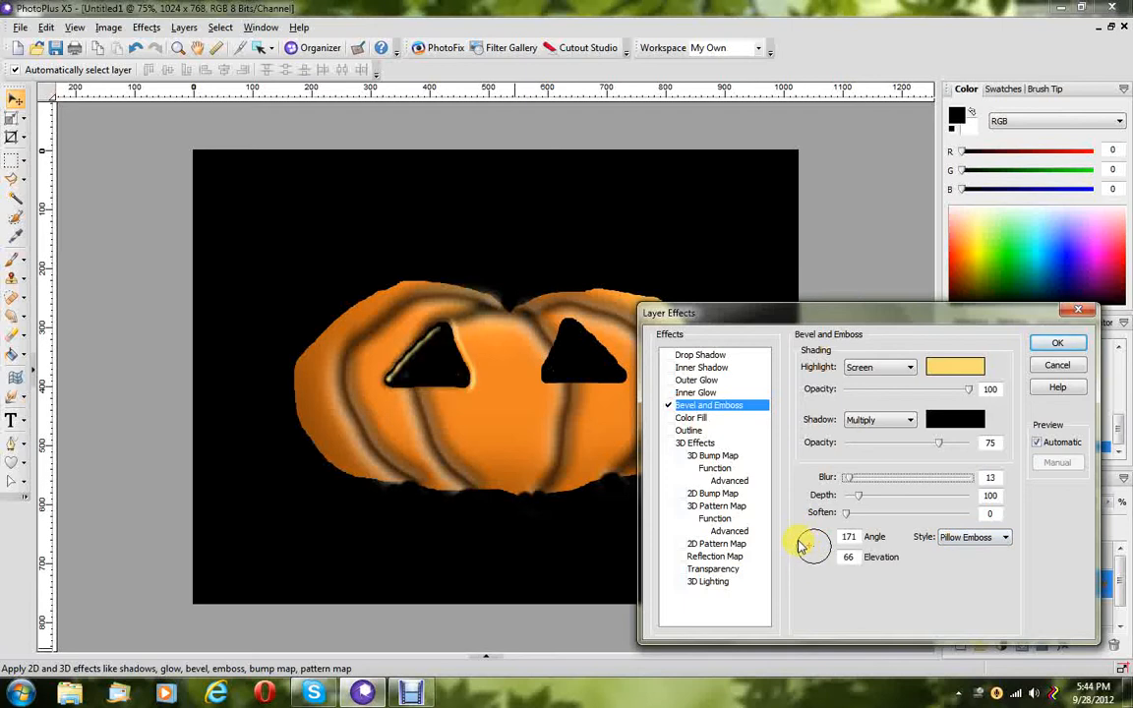
pyautogui.click(808, 549)
pyautogui.moveTo(804, 550); pyautogui.dragTo(805, 549)
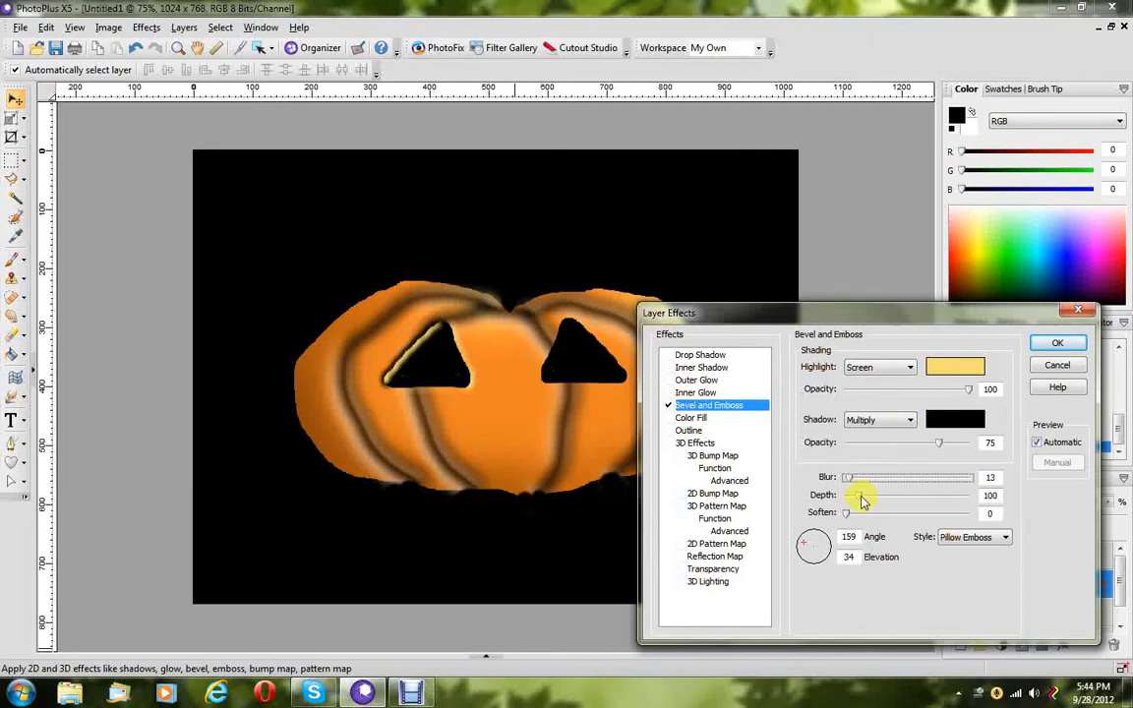
pyautogui.moveTo(861, 502)
pyautogui.mouseDown()
pyautogui.moveTo(852, 498)
pyautogui.moveTo(863, 501)
pyautogui.mouseUp()
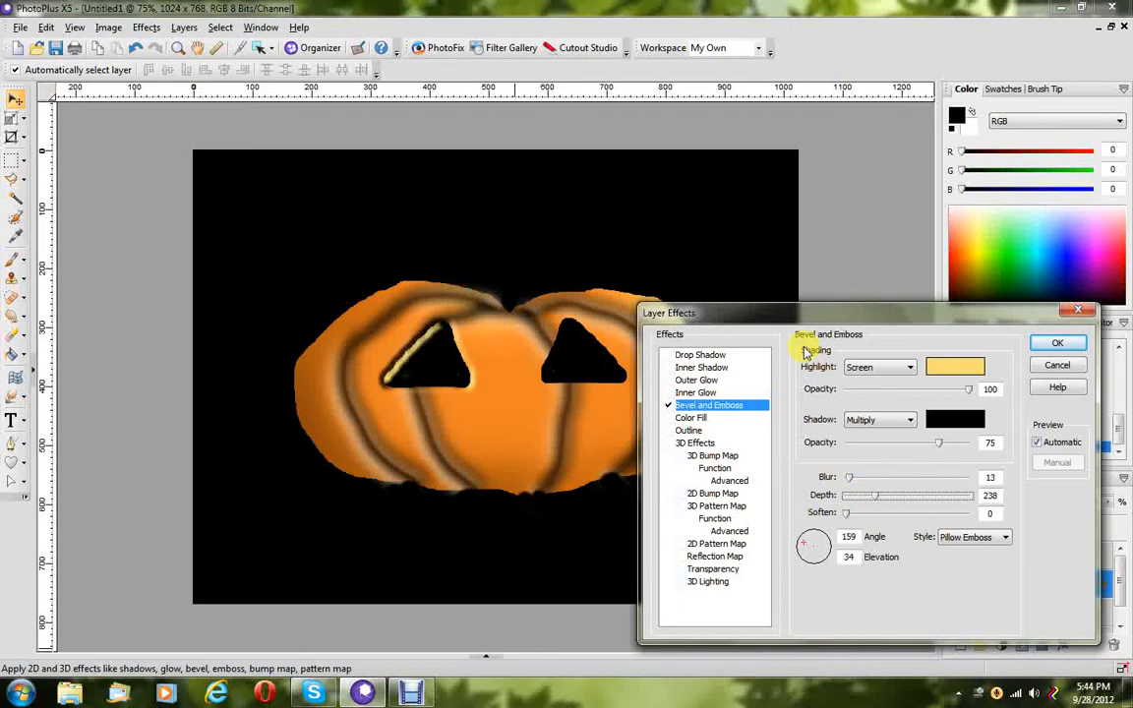
pyautogui.click(1044, 344)
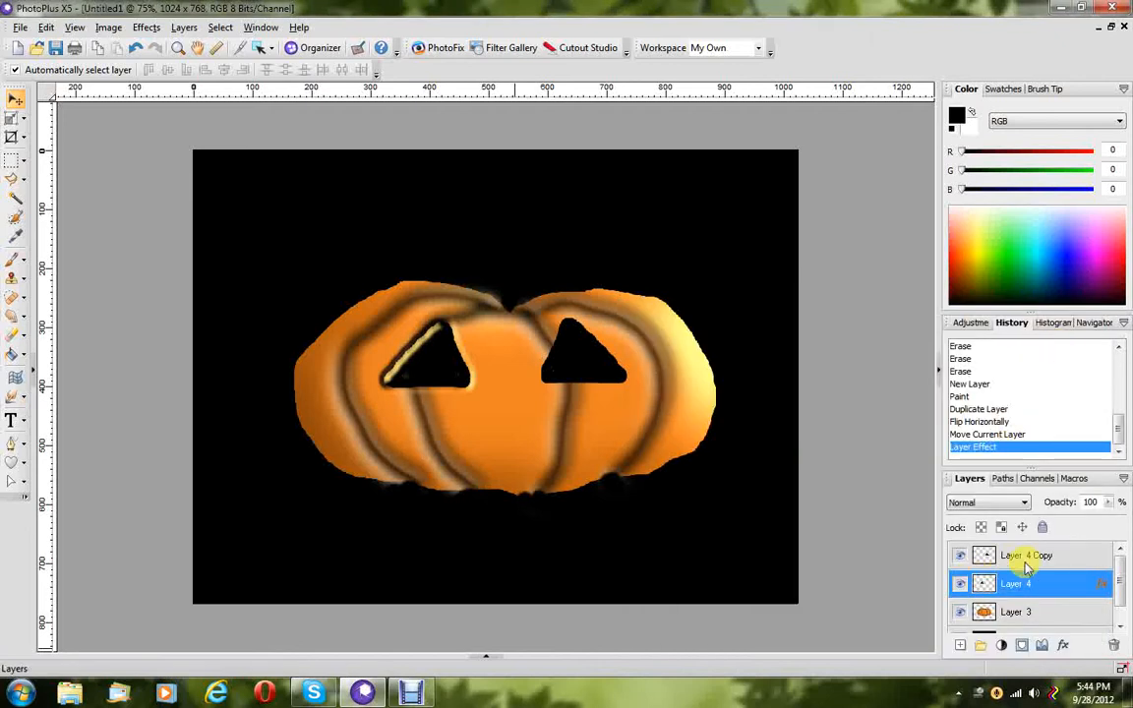
# Enable Bevel and Emboss on the right eye's layer, Layer 4 Copy, with a light yellow #F6DE7F highlight.
pyautogui.click(1032, 556)
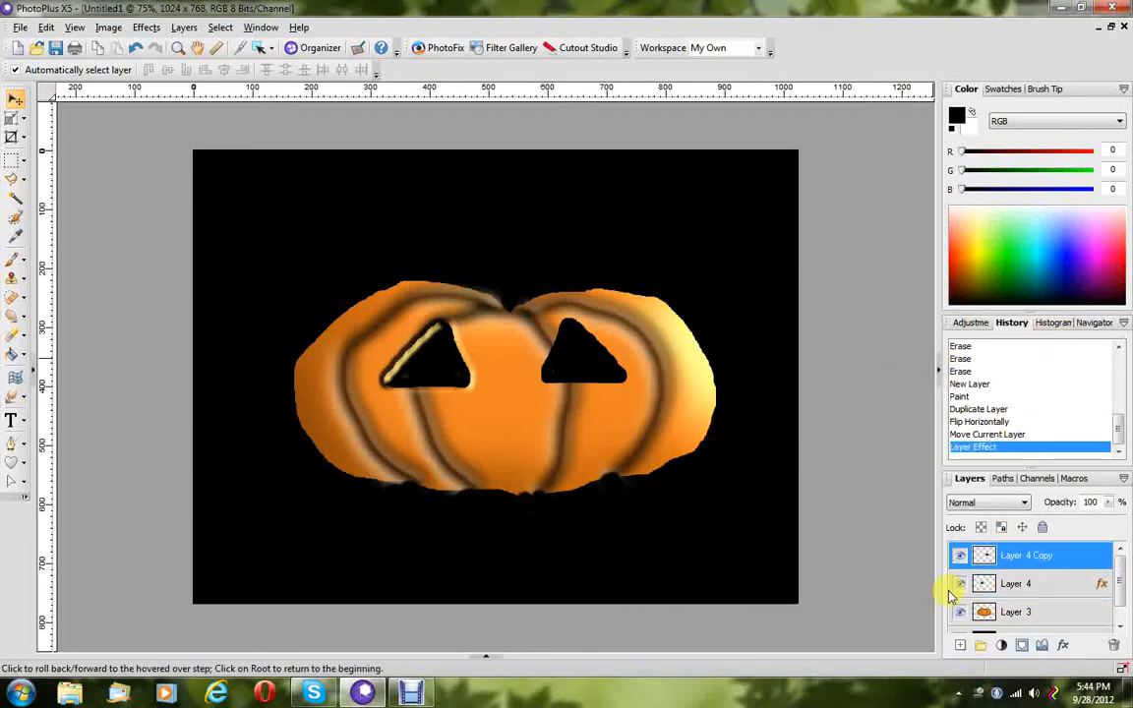
pyautogui.click(1062, 645)
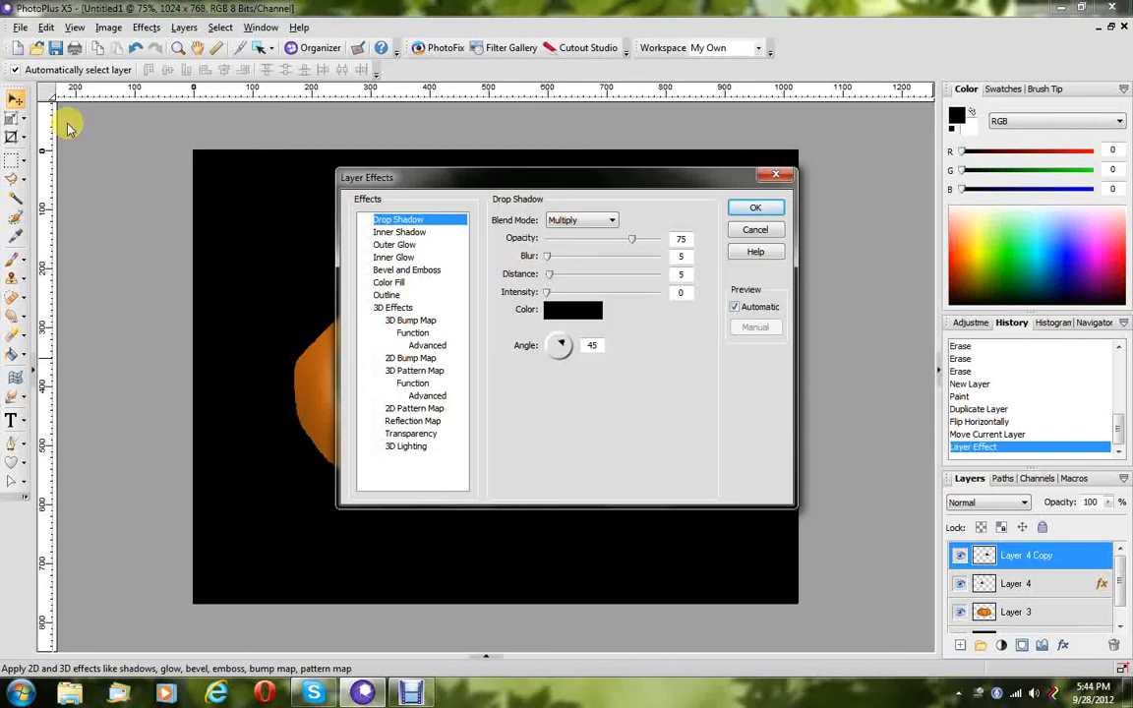
pyautogui.moveTo(551, 177); pyautogui.dragTo(885, 303)
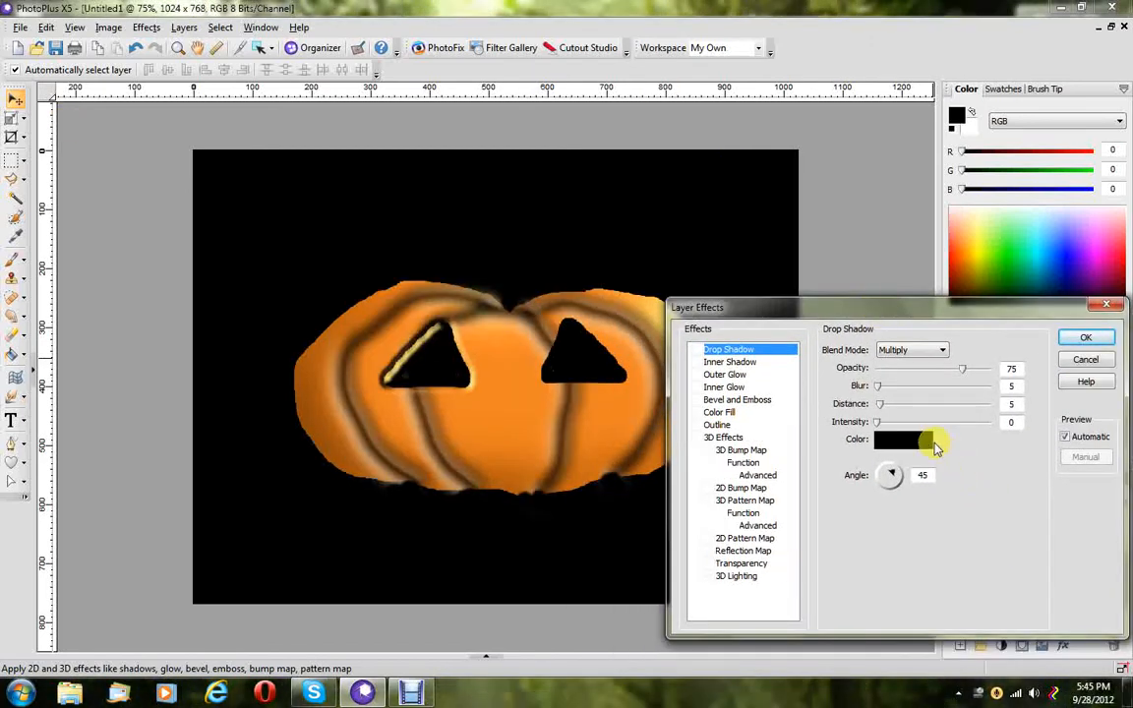
pyautogui.click(699, 400)
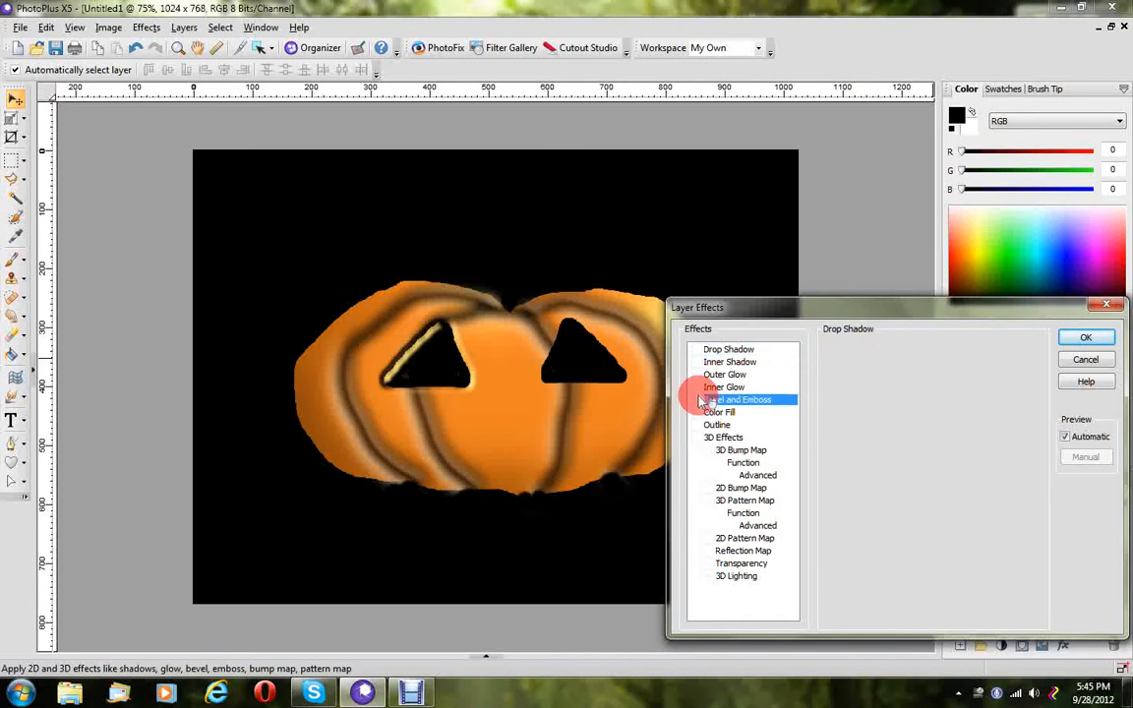
pyautogui.click(983, 364)
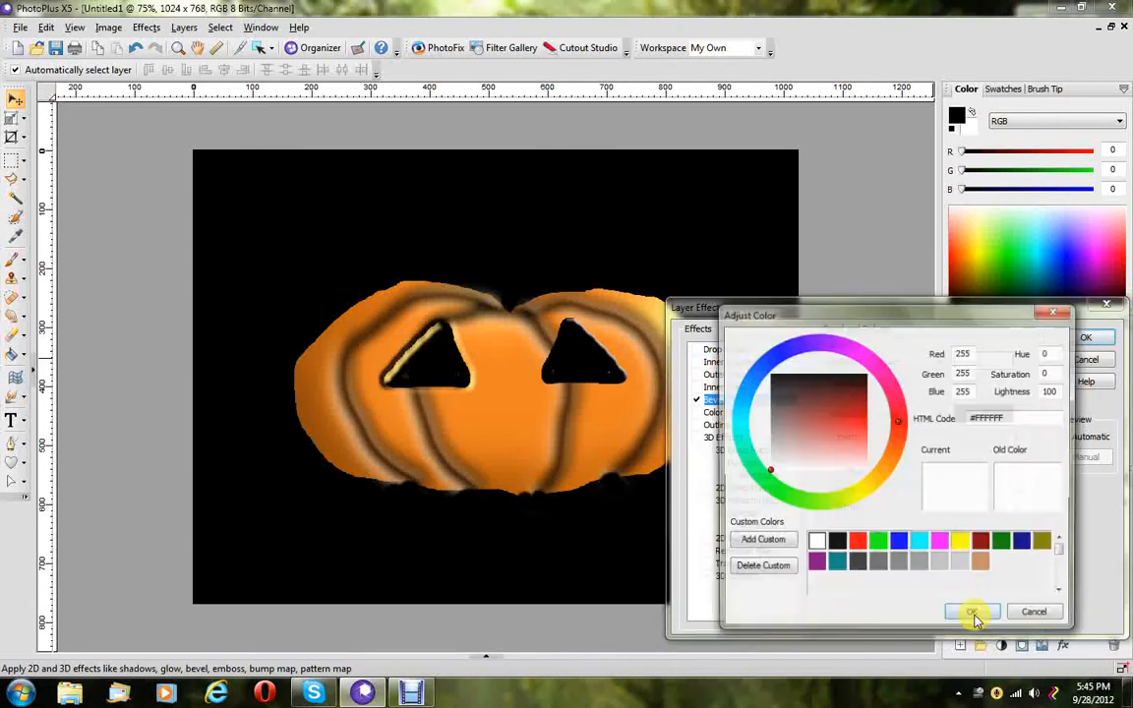
pyautogui.click(877, 475)
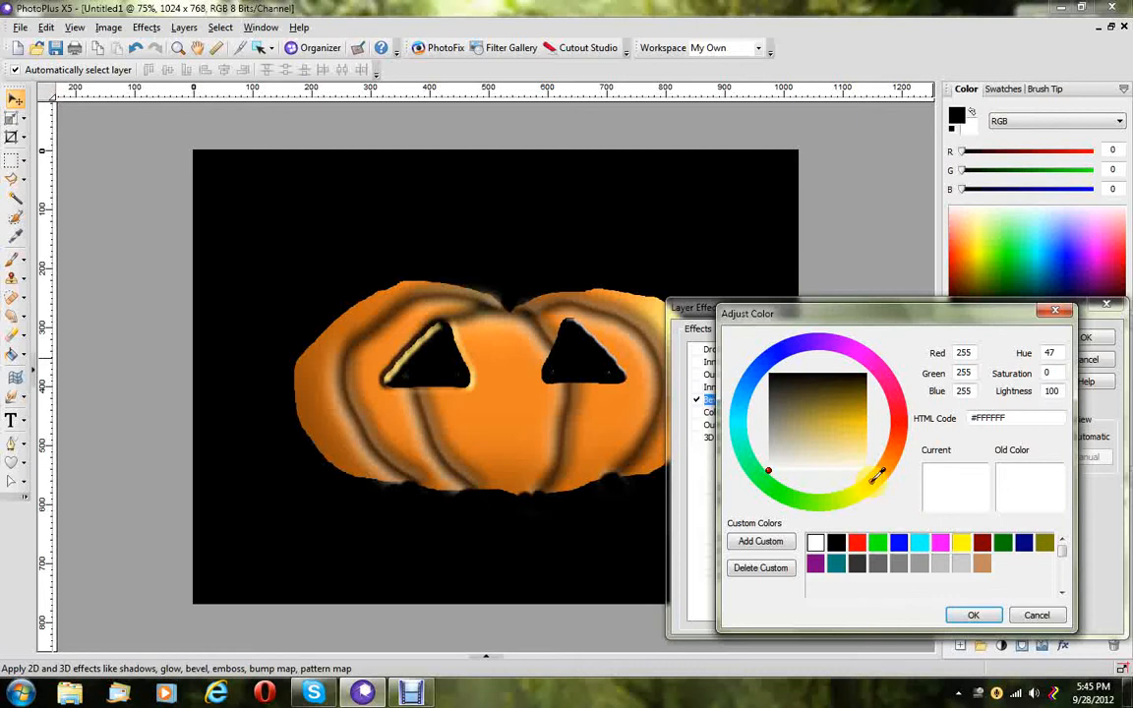
pyautogui.click(861, 440)
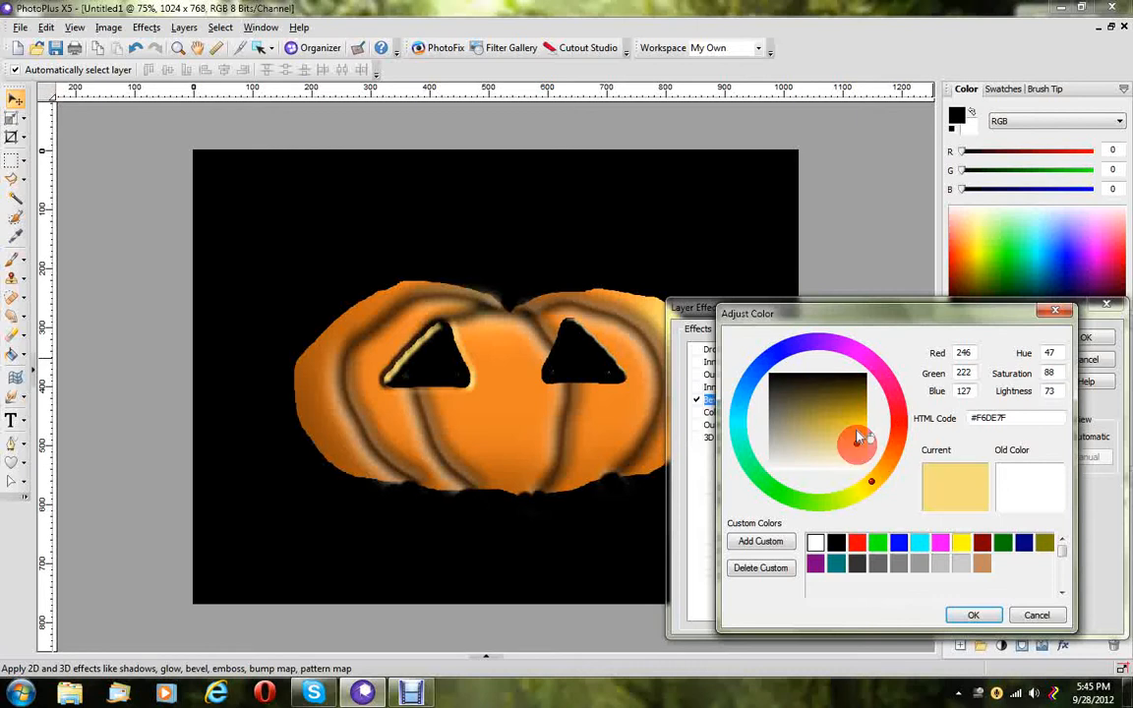
pyautogui.click(968, 614)
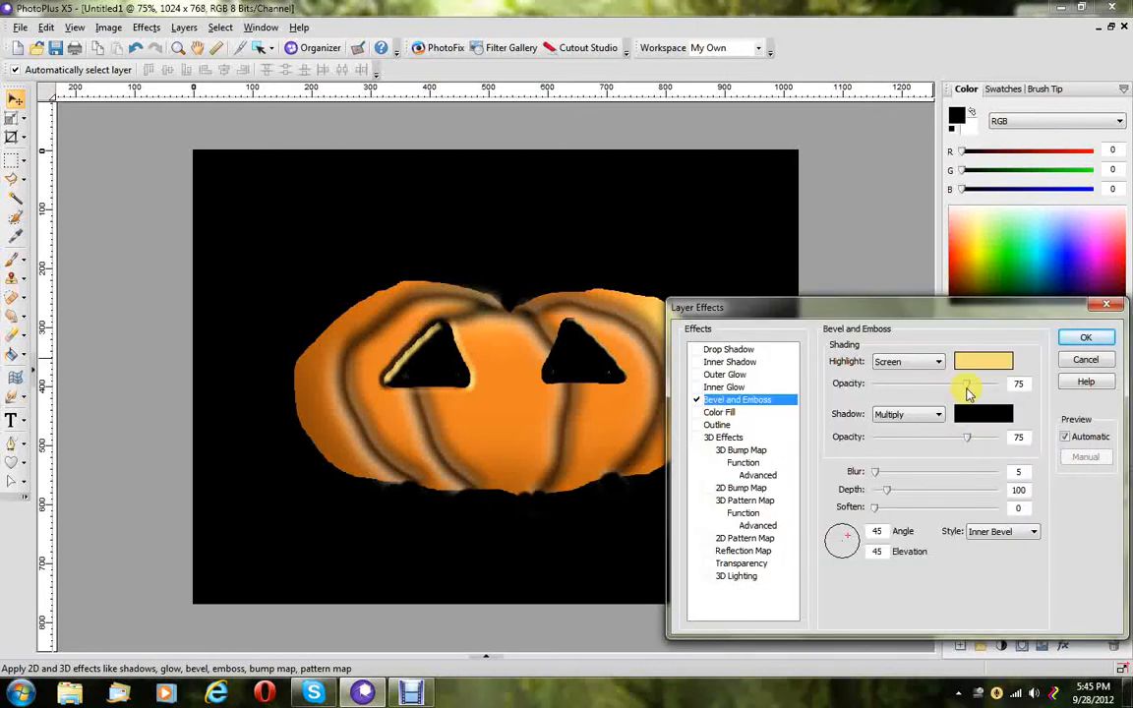
# Set the right eye's highlight and shadow opacities to 100, blur to 17, and angle and elevation to 39, and apply the effects.
pyautogui.moveTo(967, 383); pyautogui.dragTo(995, 384)
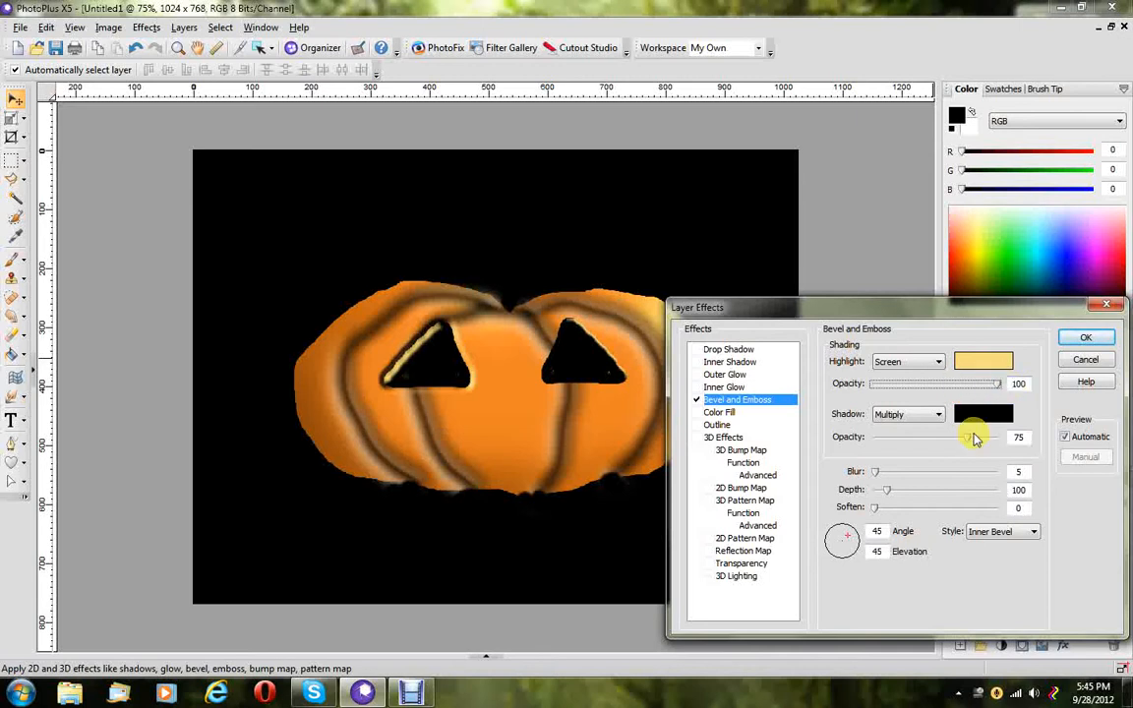
pyautogui.moveTo(968, 436); pyautogui.dragTo(1012, 441)
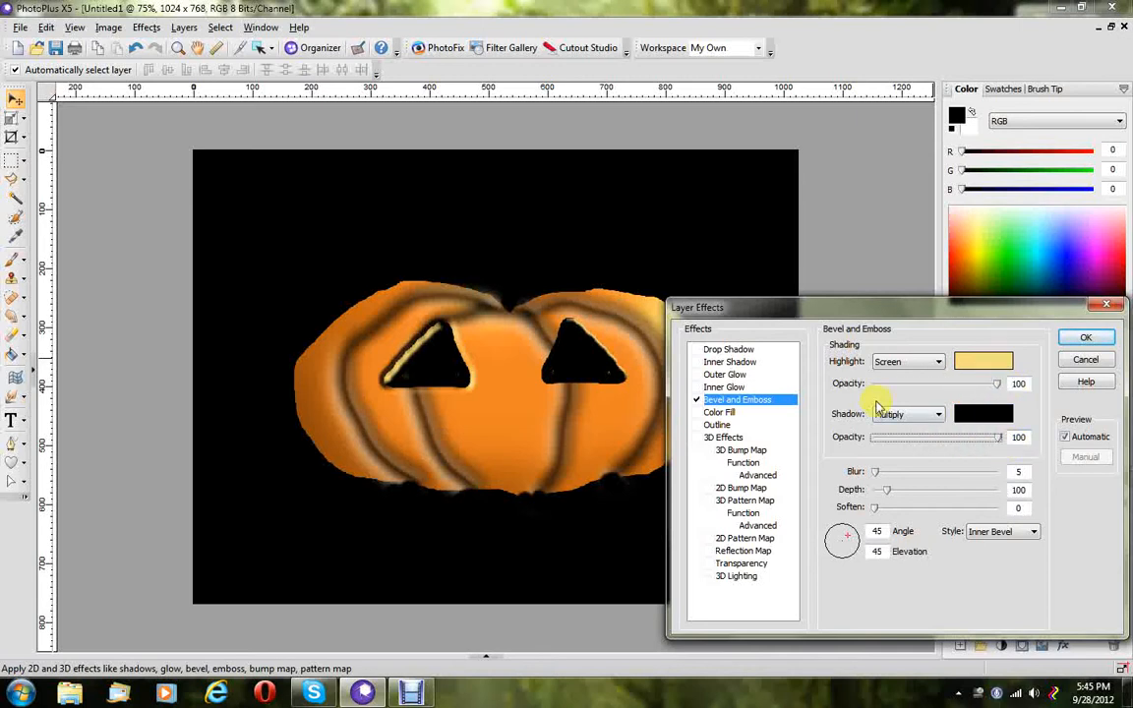
pyautogui.click(833, 541)
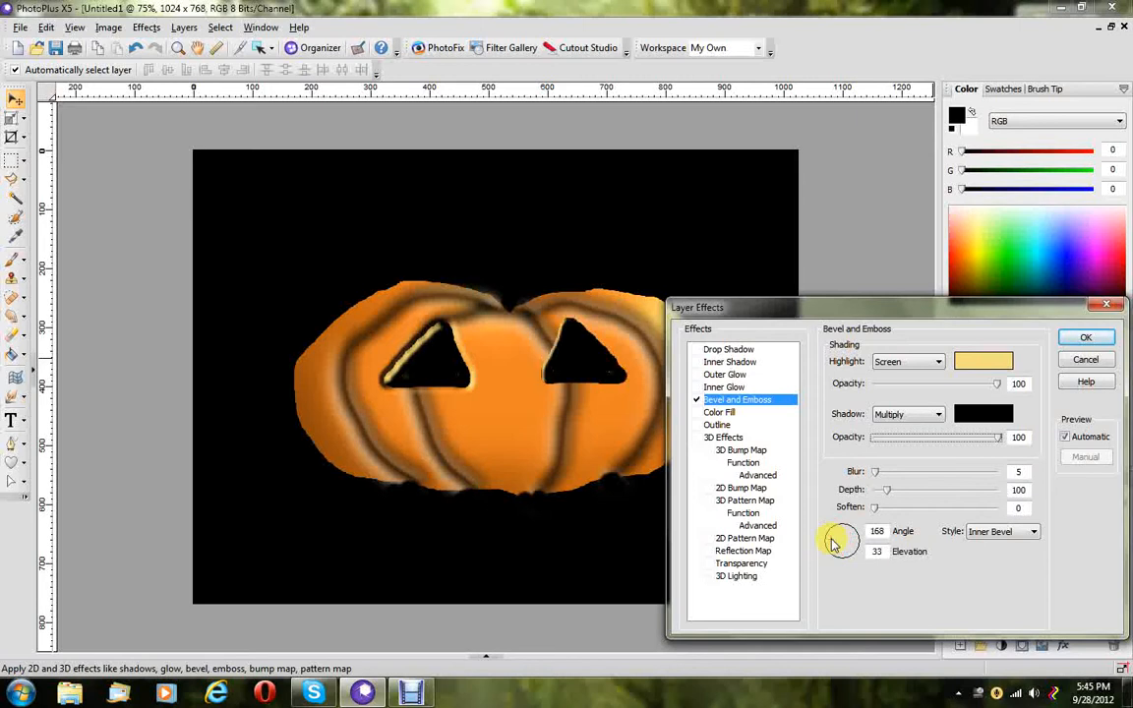
pyautogui.click(836, 537)
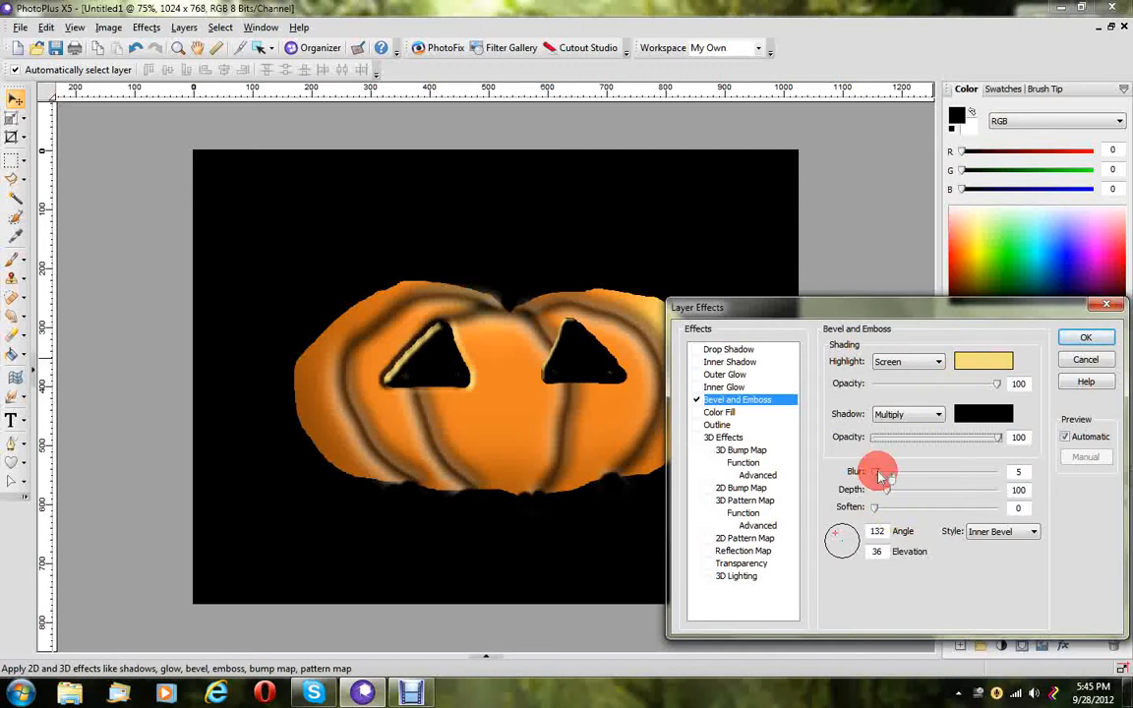
pyautogui.moveTo(875, 471); pyautogui.dragTo(879, 472)
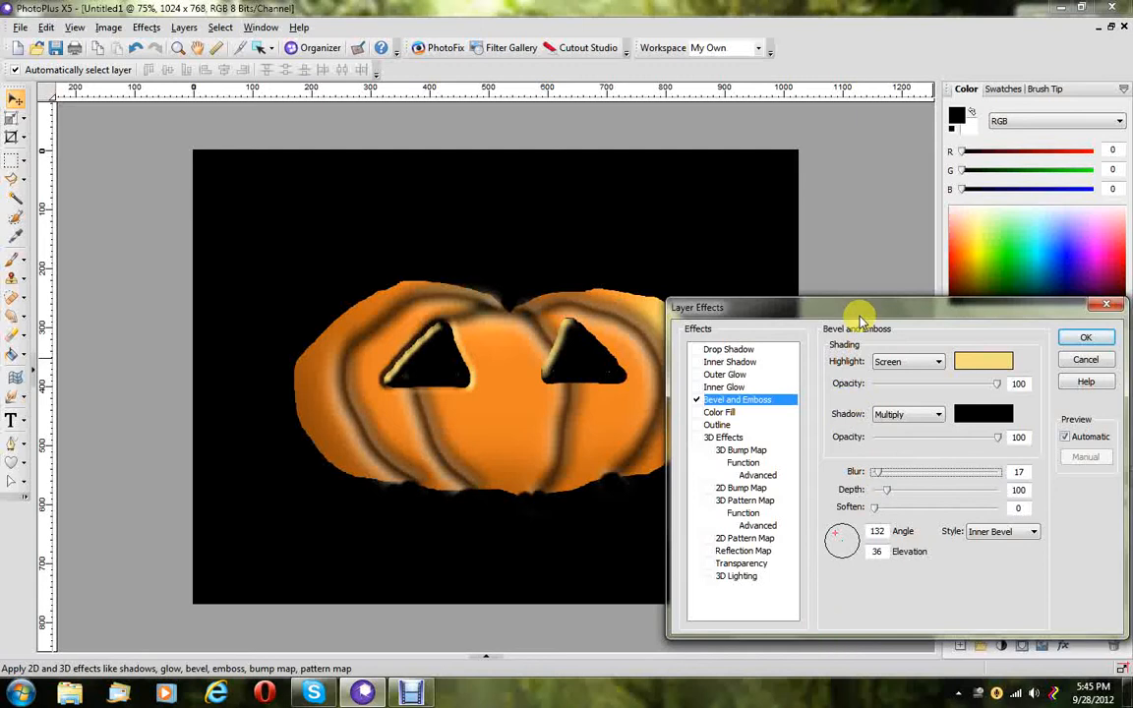
pyautogui.click(850, 539)
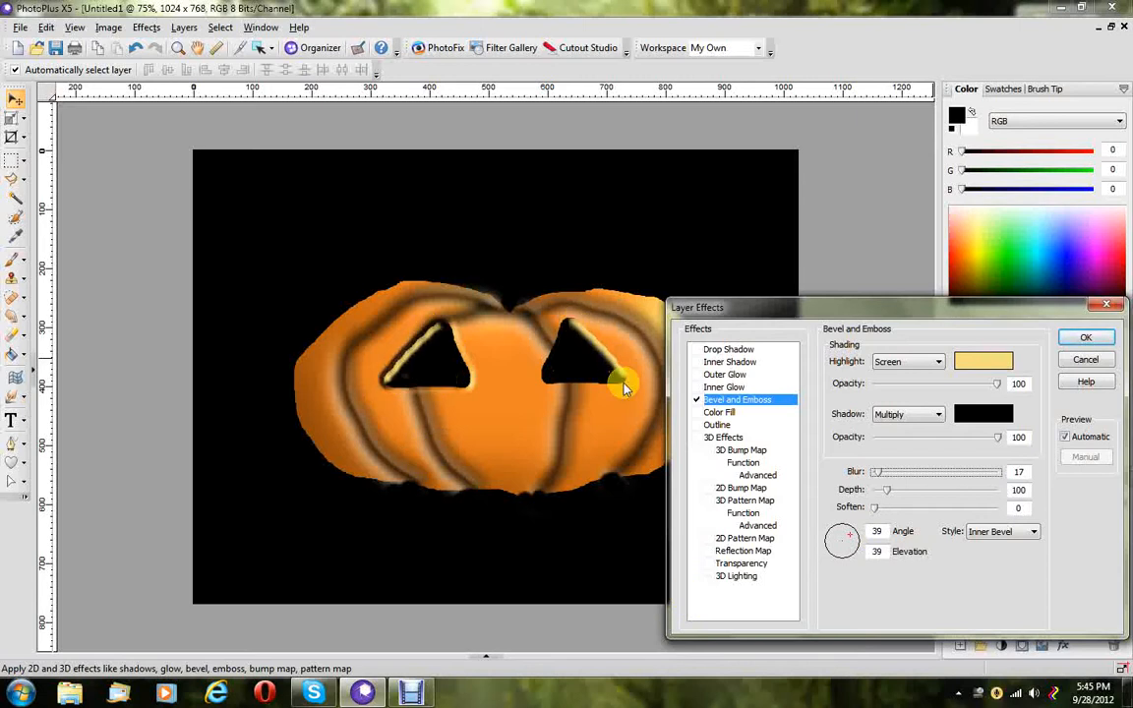
pyautogui.click(1081, 339)
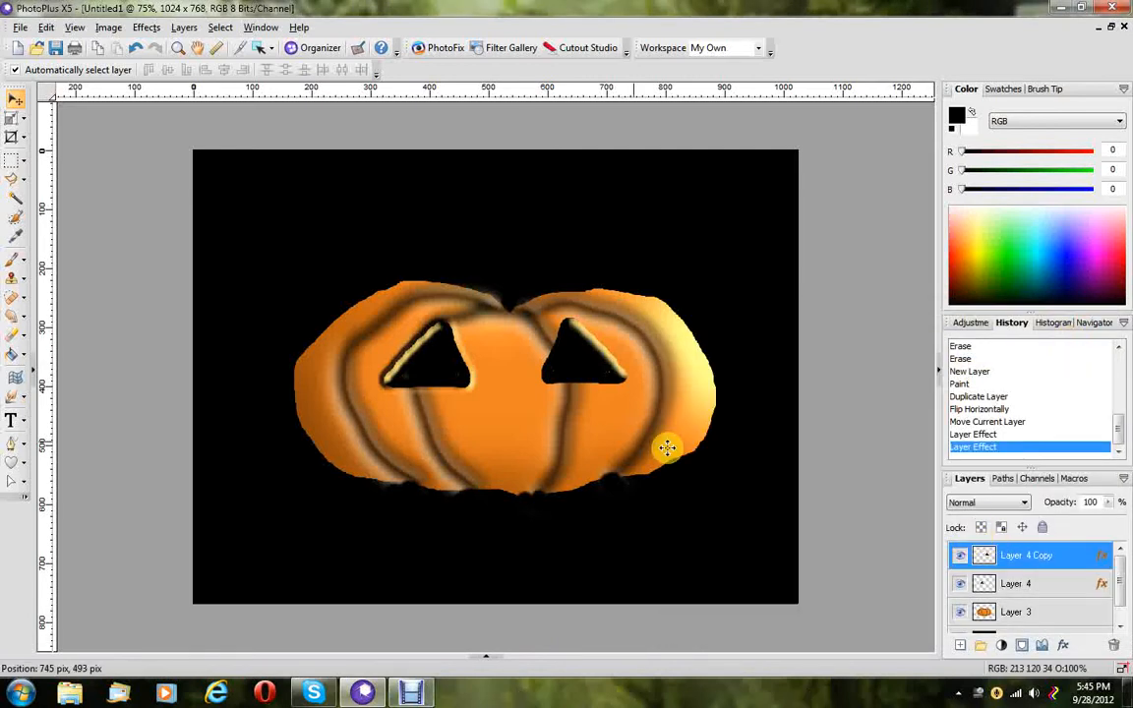
# Duplicate the right eye's layer as Layer 4 Copy 2 and move the copy between and slightly below the eyes as a nose.
pyautogui.rightClick(1020, 562)
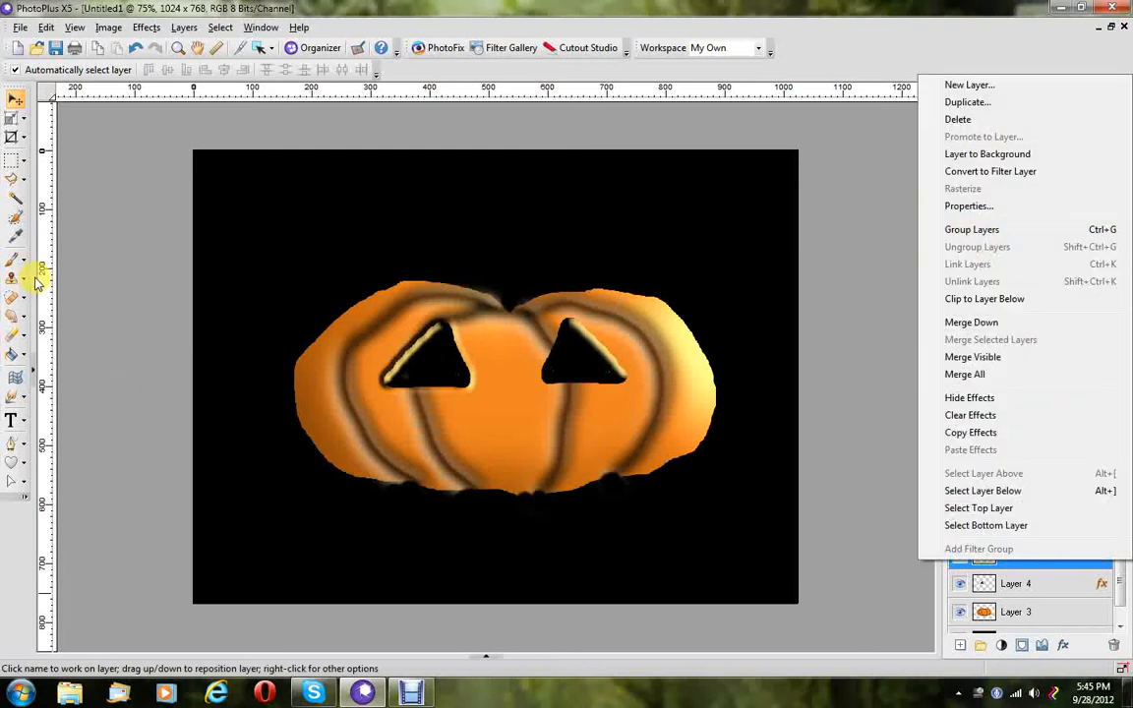
pyautogui.click(963, 104)
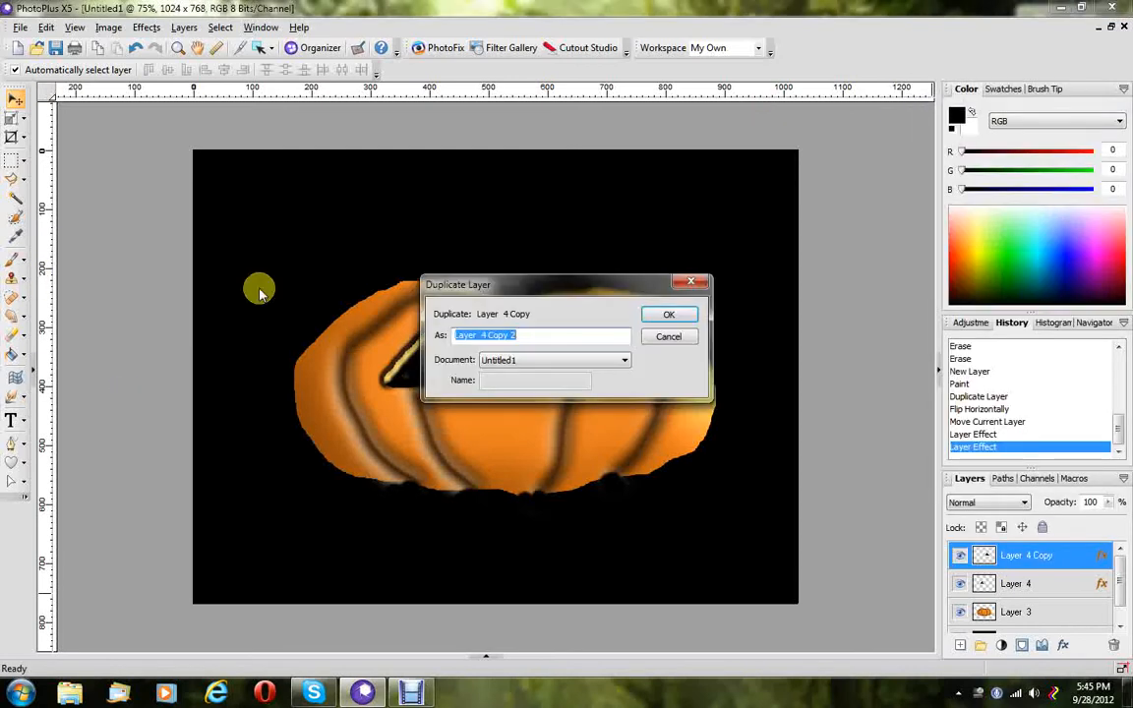
pyautogui.click(667, 314)
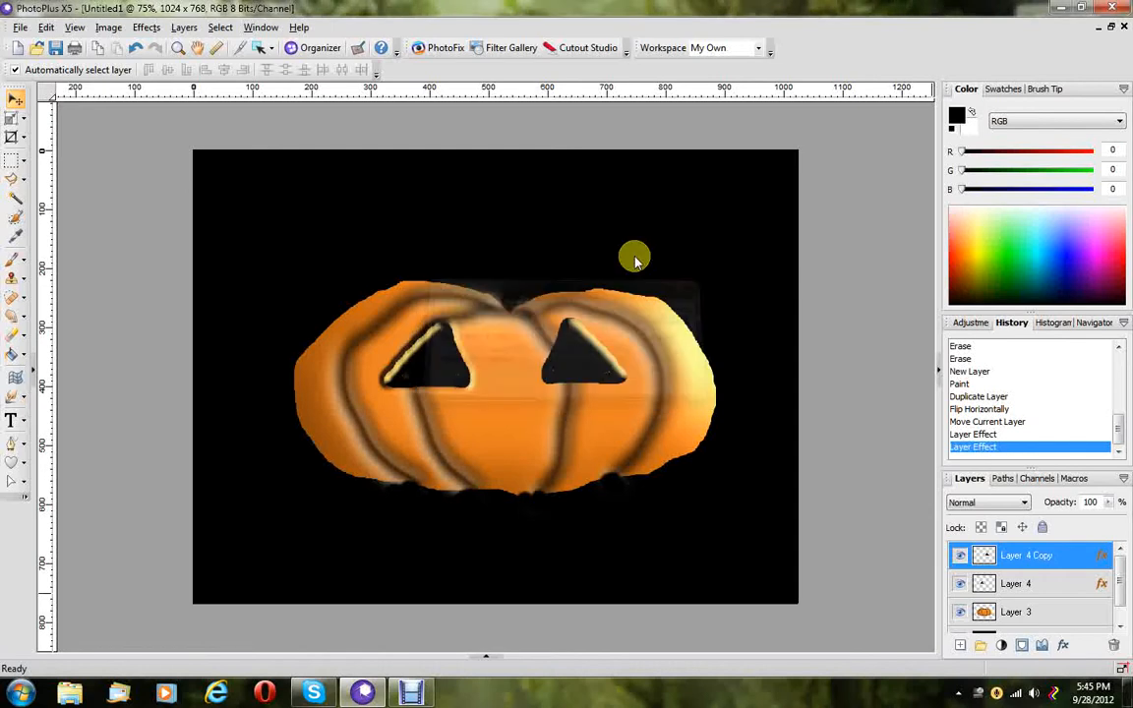
pyautogui.moveTo(578, 361); pyautogui.dragTo(510, 397)
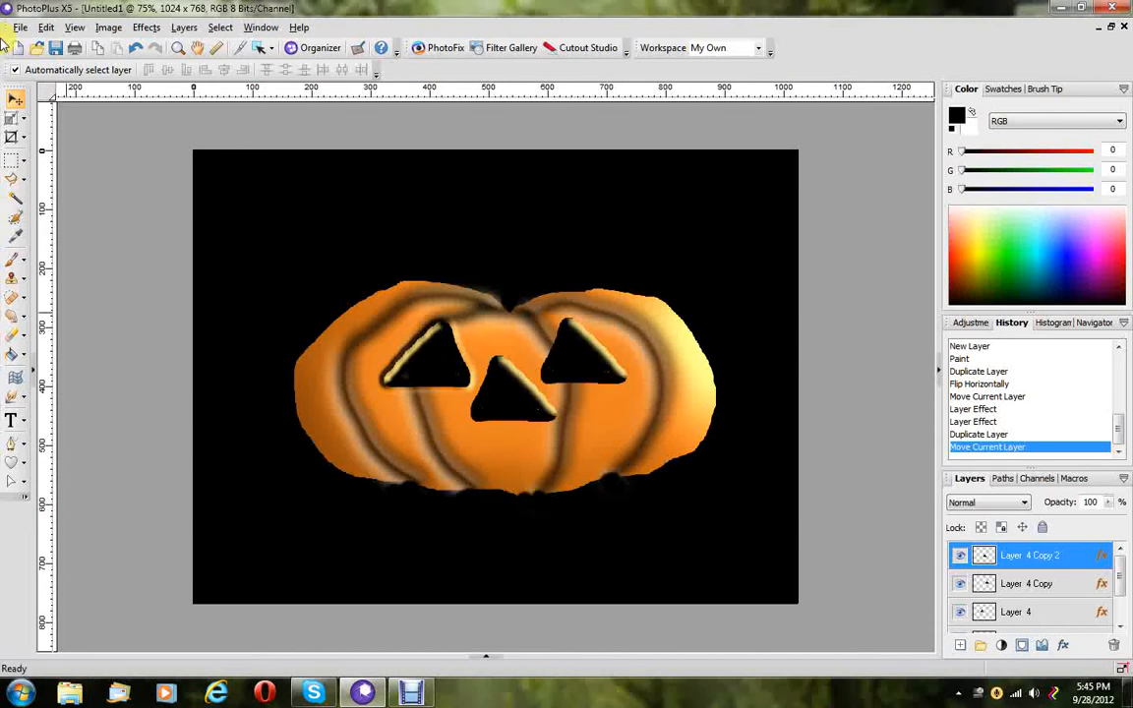
# Deform the nose triangle to make it narrower and tilt it clockwise, and move it slightly up to centre it between the eyes.
pyautogui.click(12, 119)
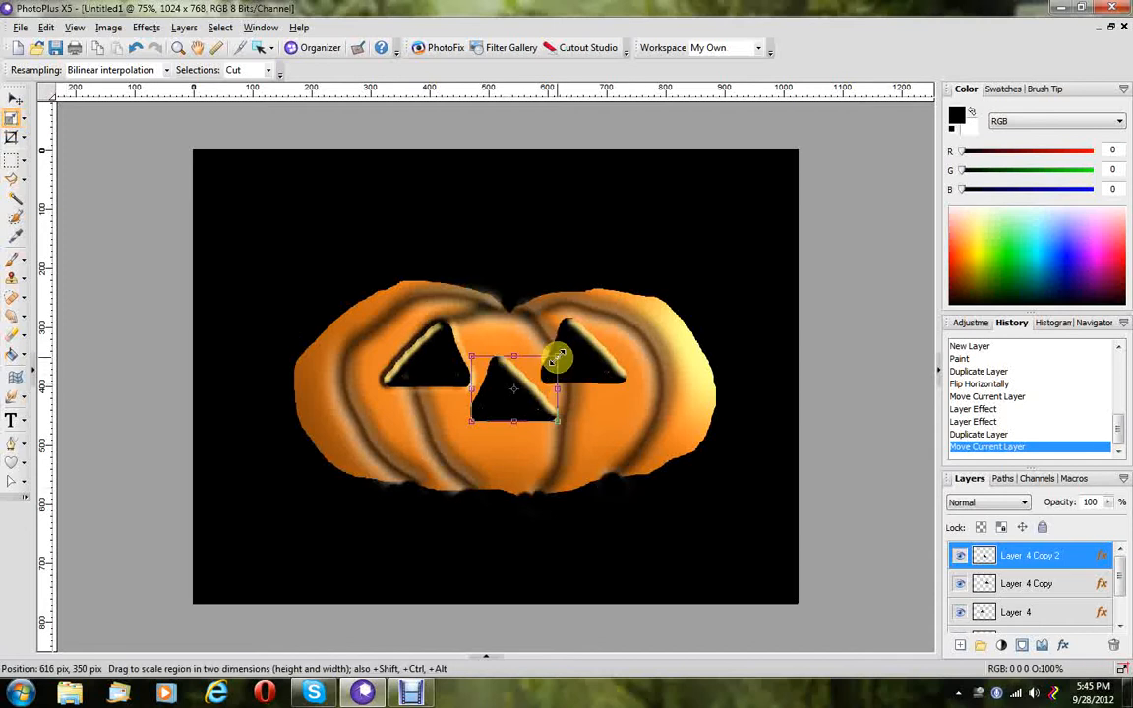
pyautogui.moveTo(557, 357)
pyautogui.mouseDown()
pyautogui.moveTo(539, 368)
pyautogui.moveTo(541, 354)
pyautogui.mouseUp()
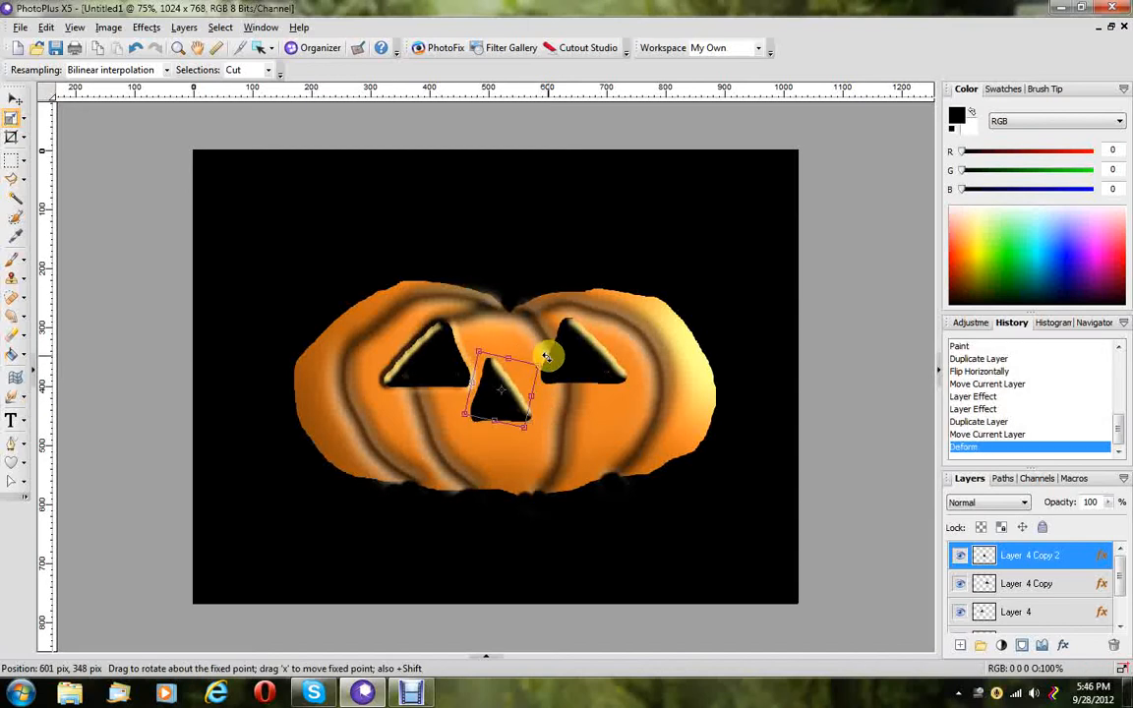
pyautogui.moveTo(511, 408); pyautogui.dragTo(521, 401)
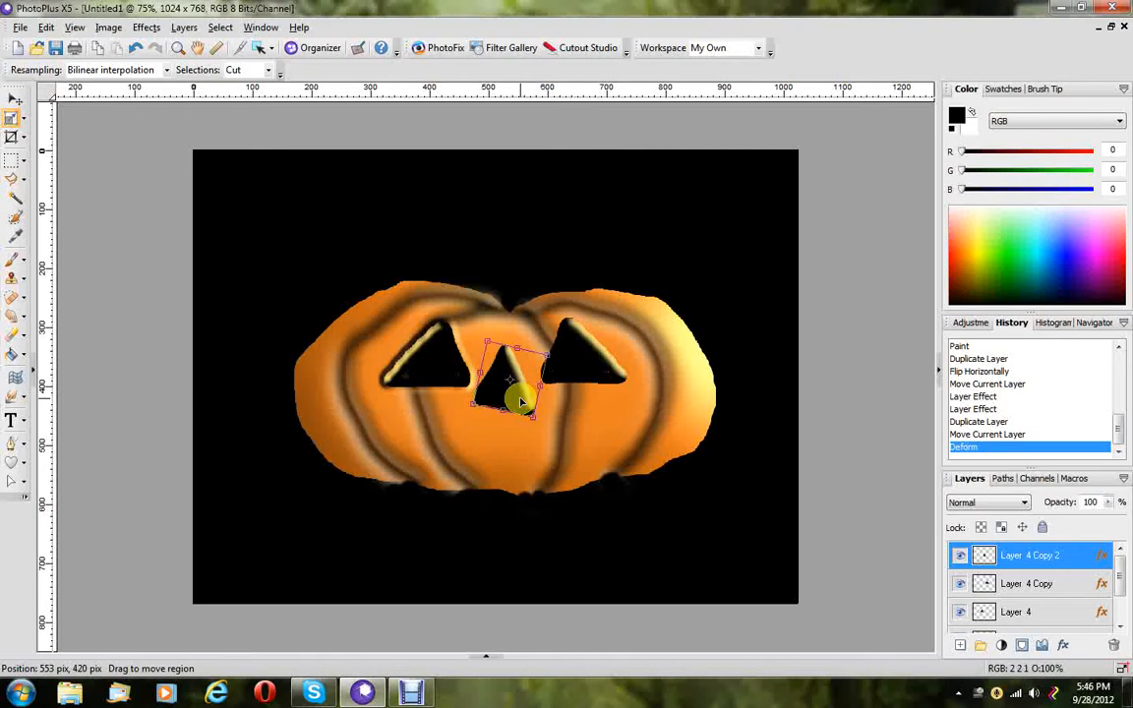
pyautogui.click(15, 99)
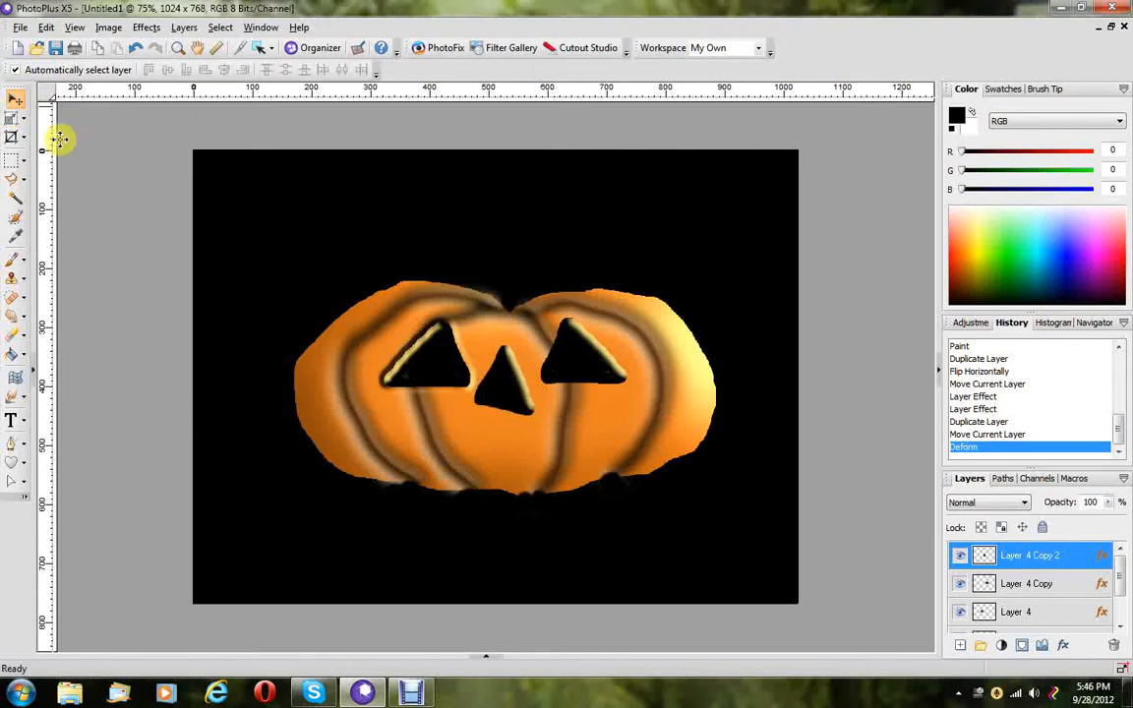
# Set the nose's bevel to angle 90, elevation 46 and the Pillow Emboss style, and apply the effects.
pyautogui.click(1065, 645)
pyautogui.moveTo(594, 174); pyautogui.dragTo(898, 249)
pyautogui.moveTo(821, 482)
pyautogui.mouseDown()
pyautogui.moveTo(814, 468)
pyautogui.moveTo(830, 480)
pyautogui.mouseUp()
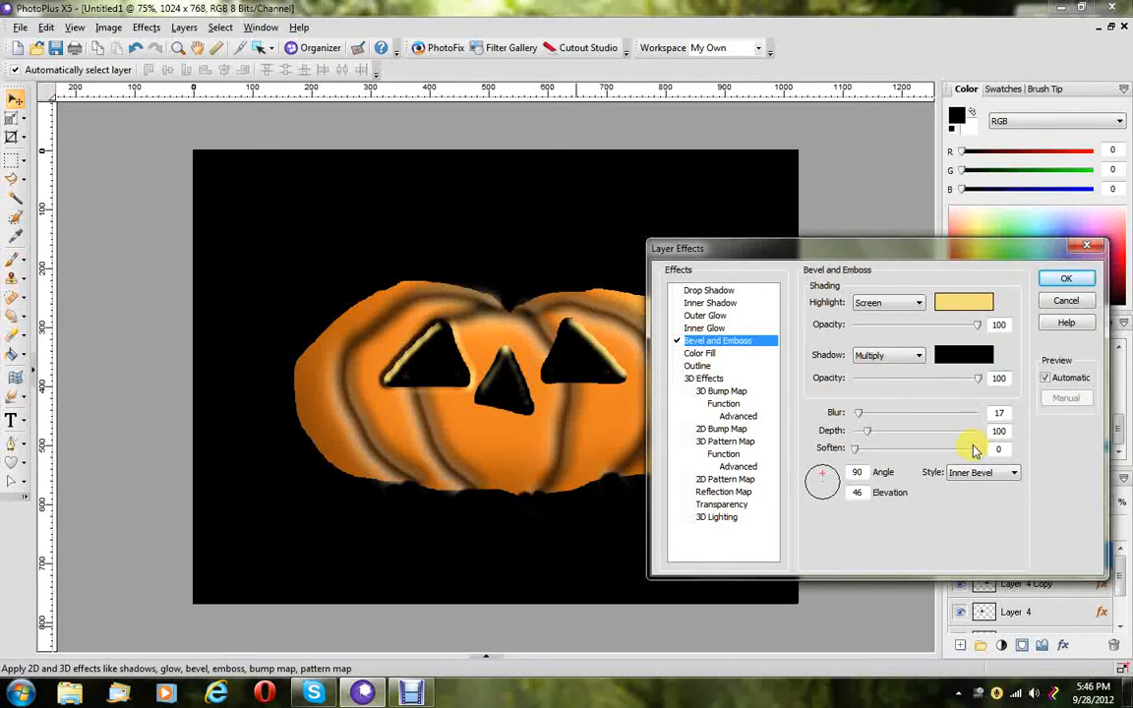
pyautogui.click(974, 473)
pyautogui.click(976, 516)
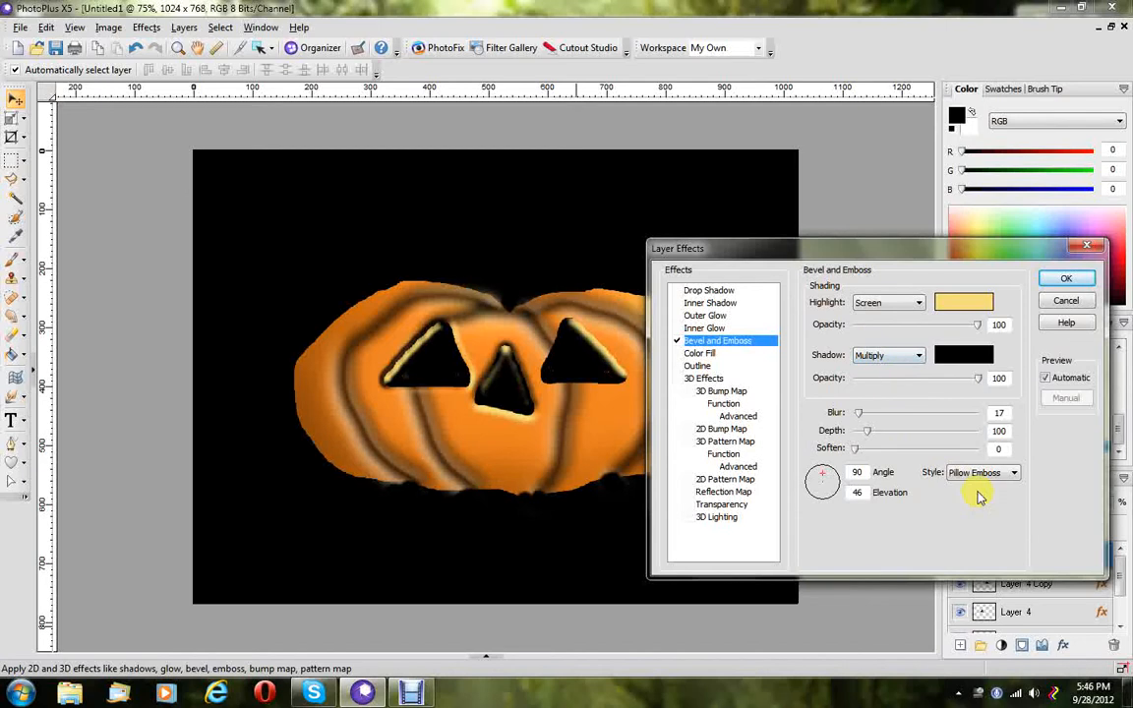
pyautogui.click(1063, 283)
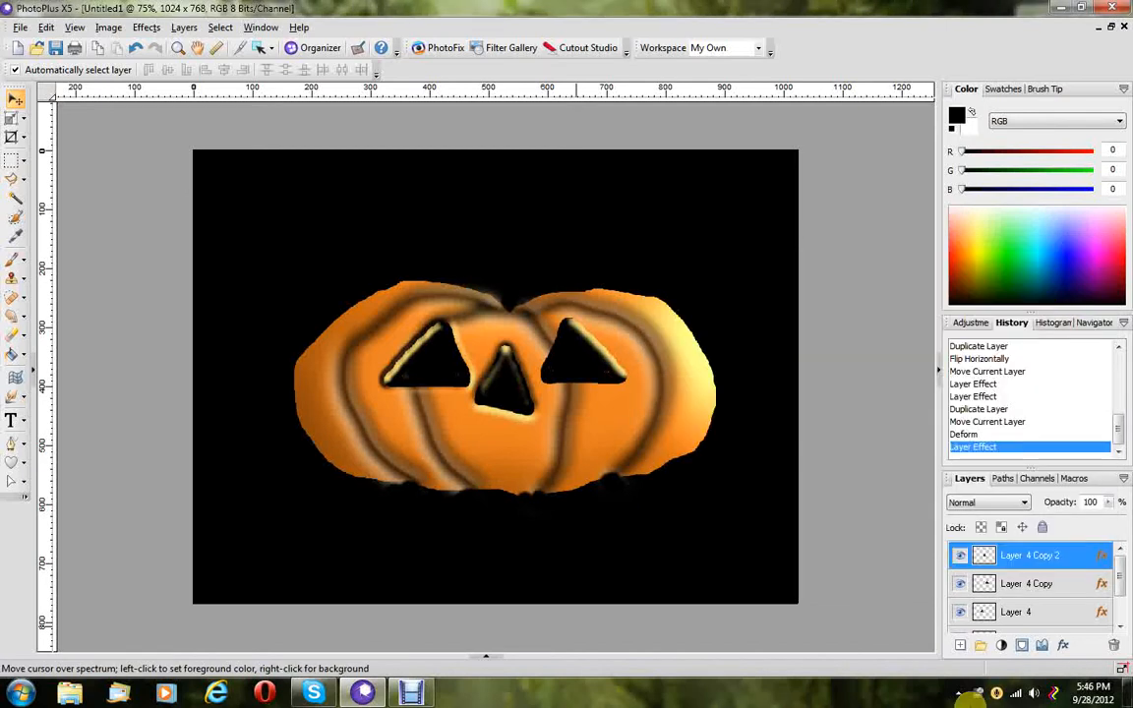
# Change the right eye's bevel style on Layer 4 Copy to Pillow Emboss and apply the effects.
pyautogui.click(1040, 585)
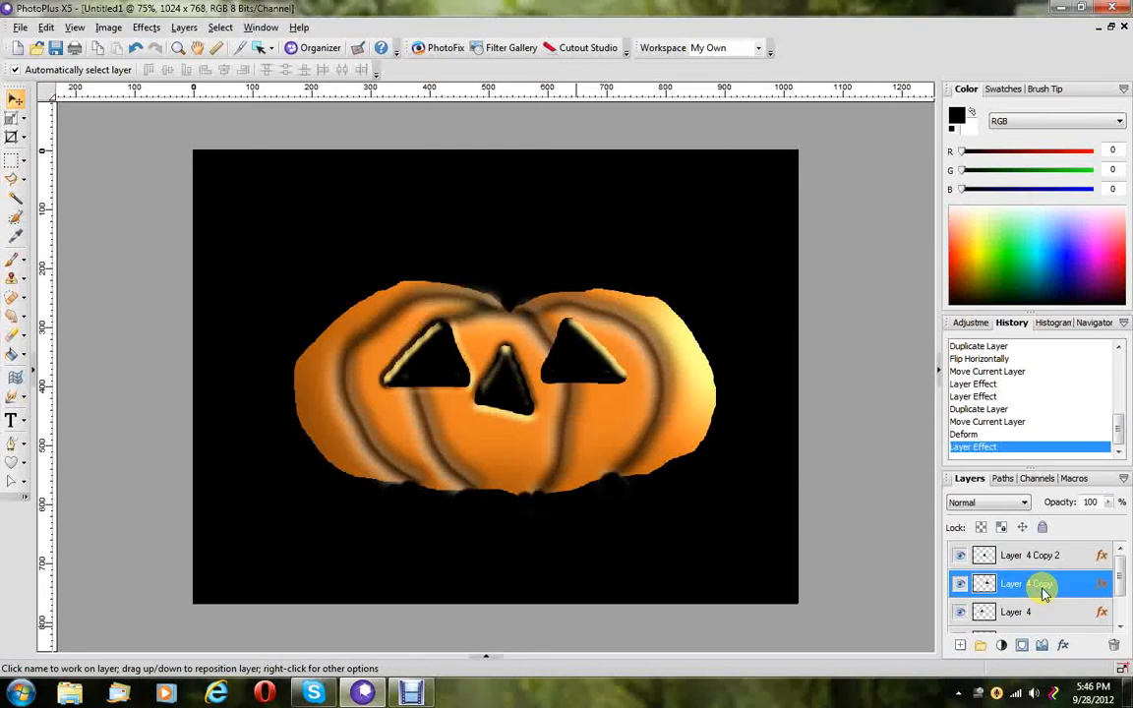
pyautogui.click(1062, 645)
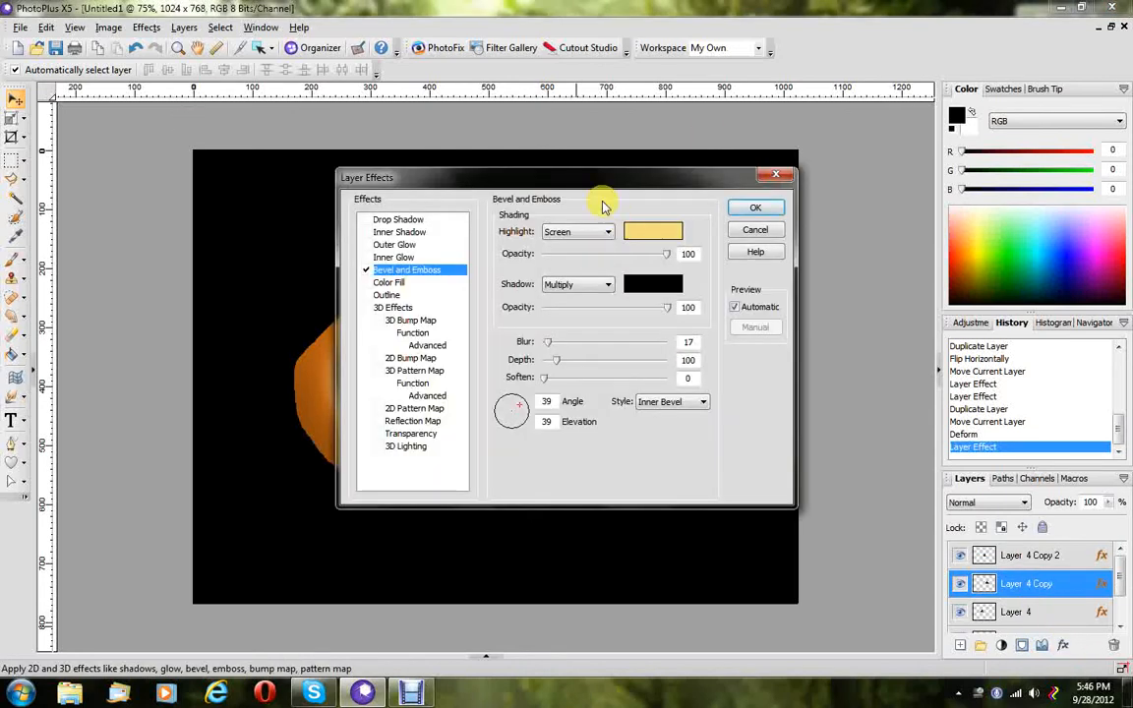
pyautogui.moveTo(577, 186); pyautogui.dragTo(888, 318)
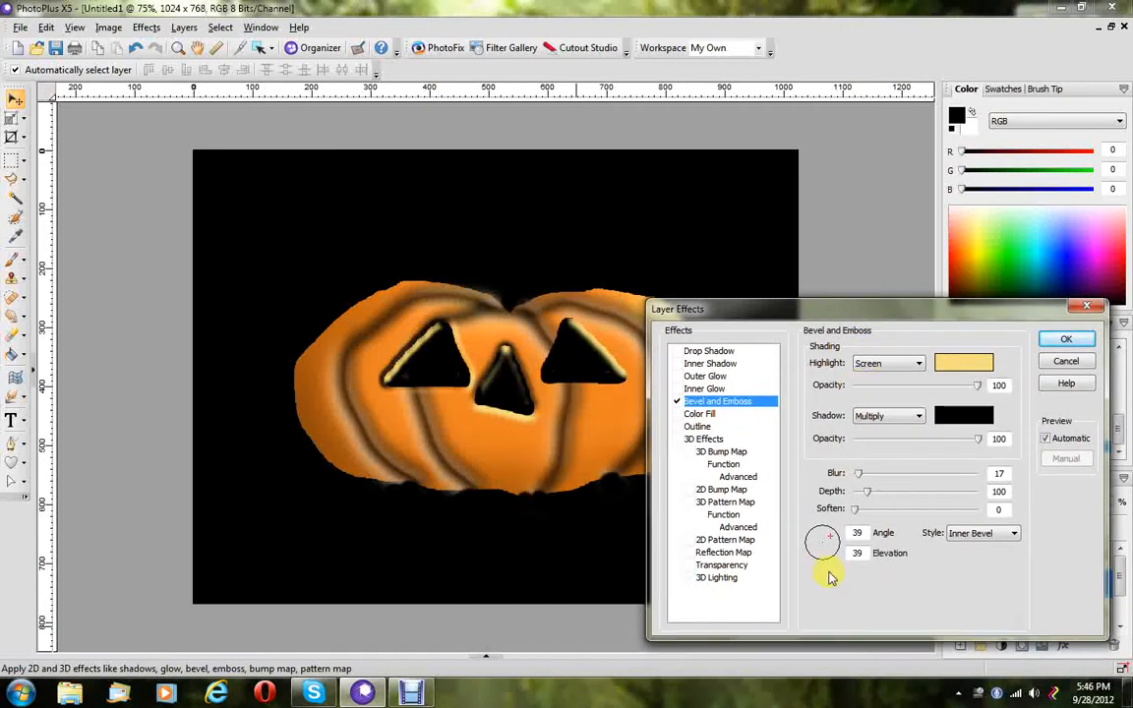
pyautogui.click(978, 536)
pyautogui.click(973, 578)
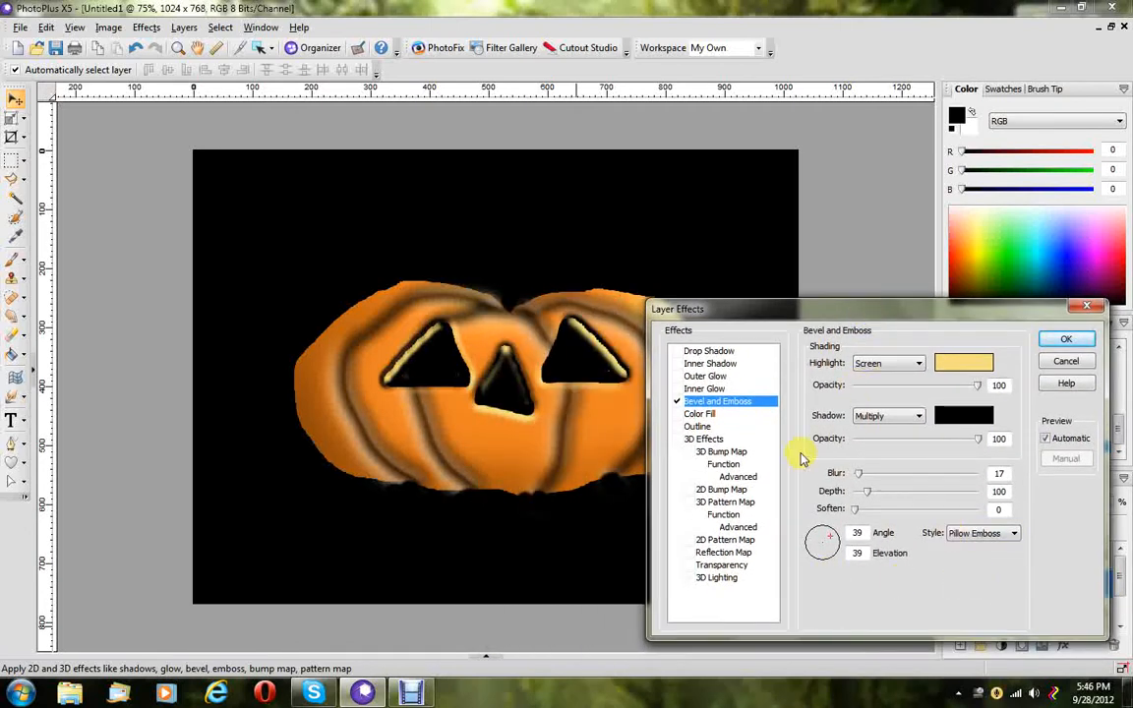
pyautogui.click(1060, 339)
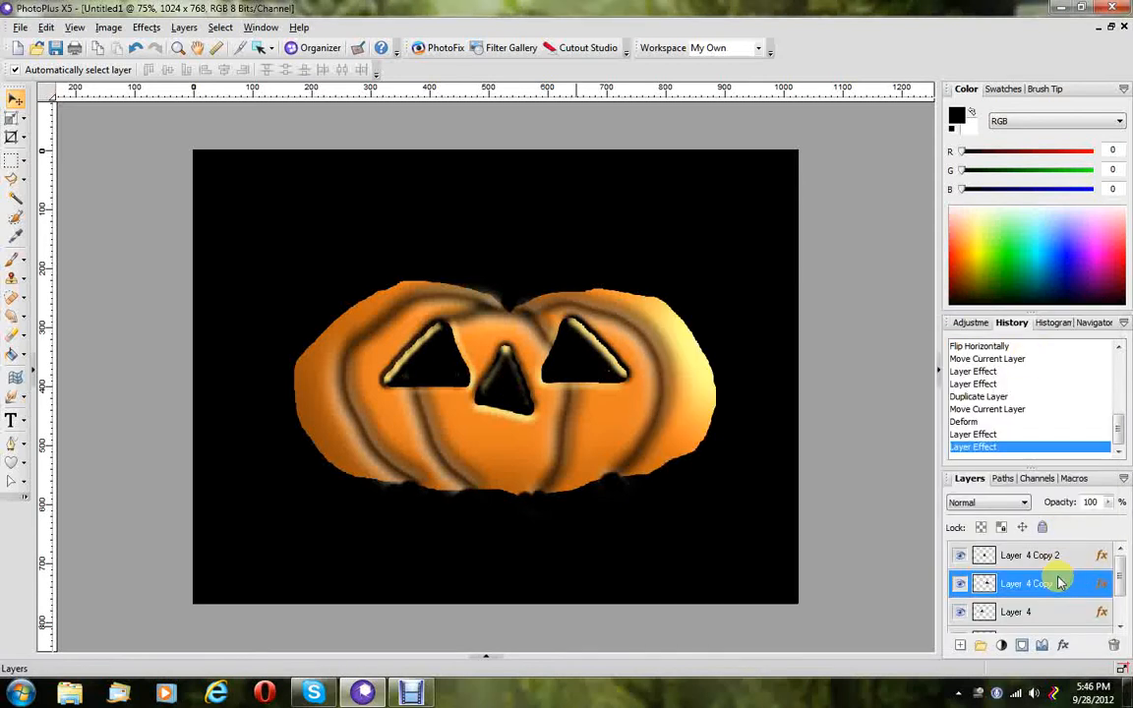
# Check the left eye's Bevel and Emboss settings on Layer 4 and accept them as they are.
pyautogui.click(996, 611)
pyautogui.click(1063, 645)
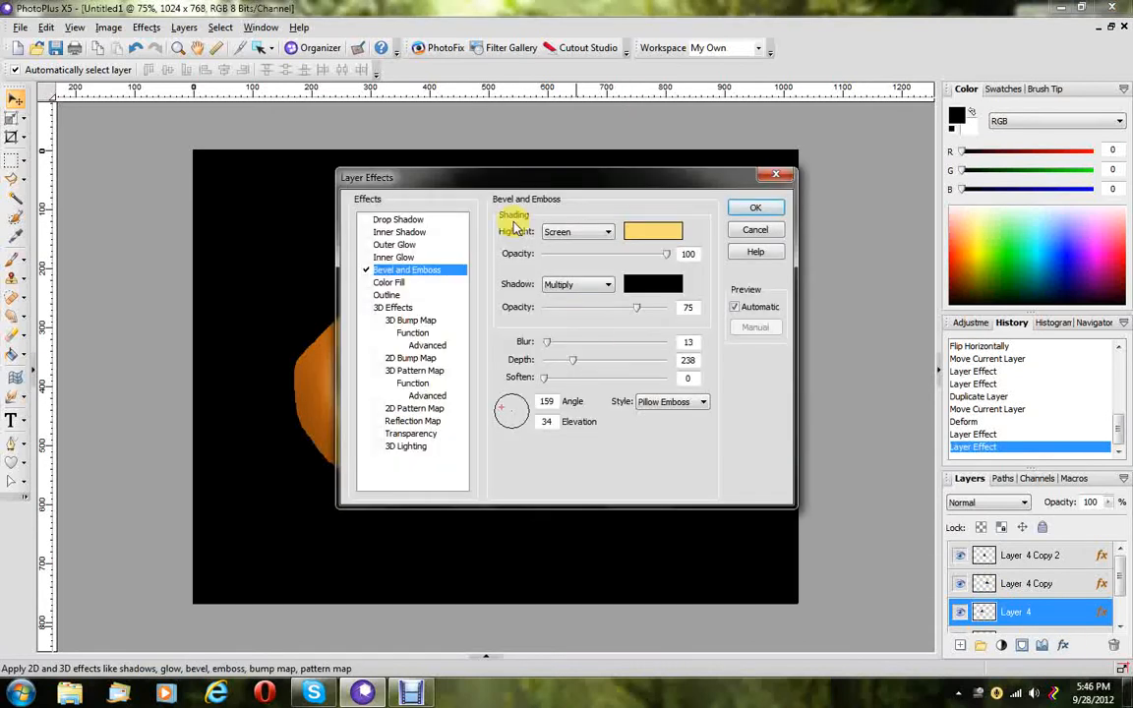
pyautogui.click(749, 209)
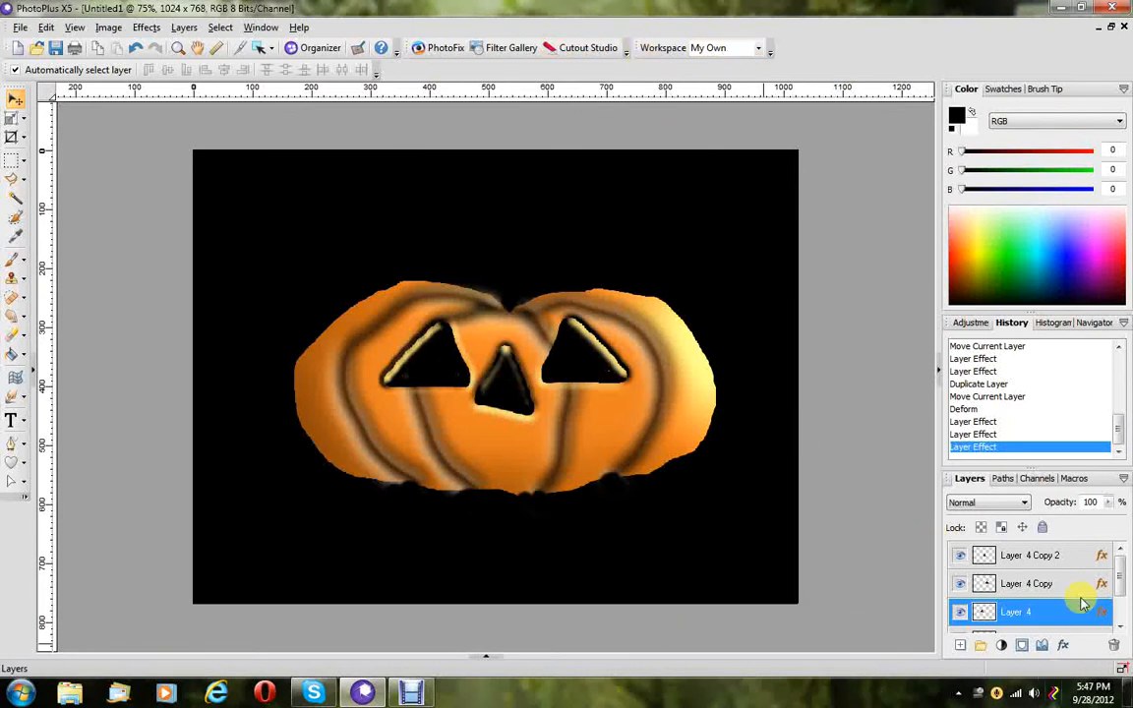
# Add a new empty layer, Layer 5, above the nose's layer.
pyautogui.click(1052, 555)
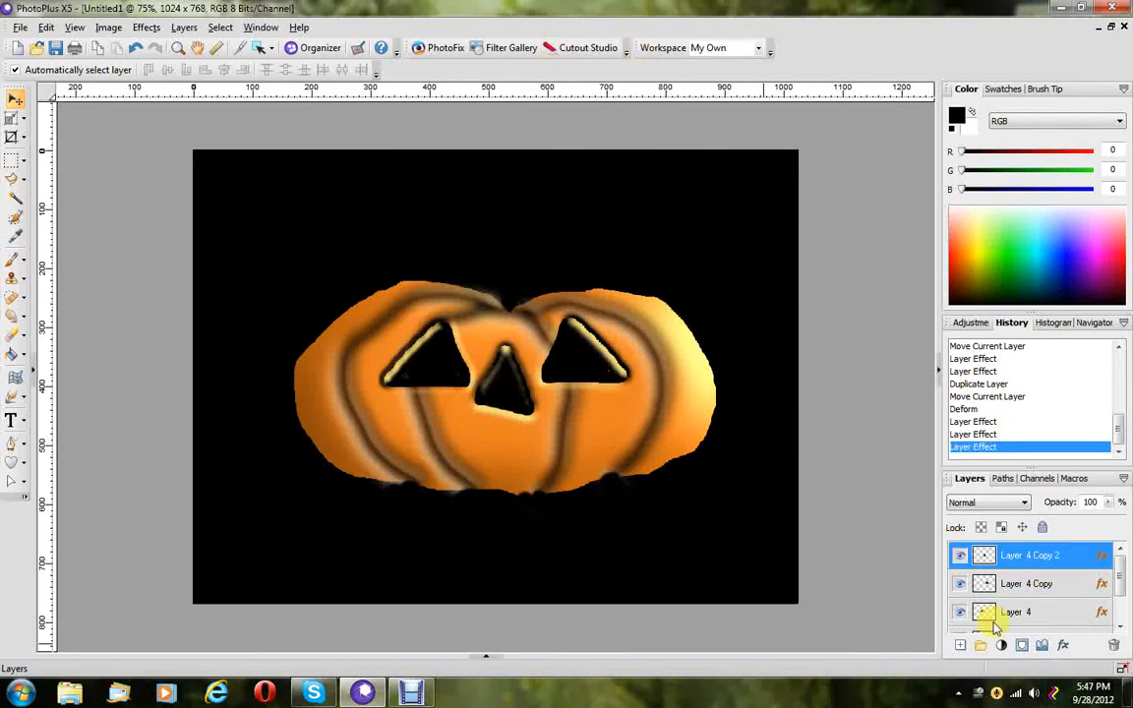
pyautogui.click(640, 248)
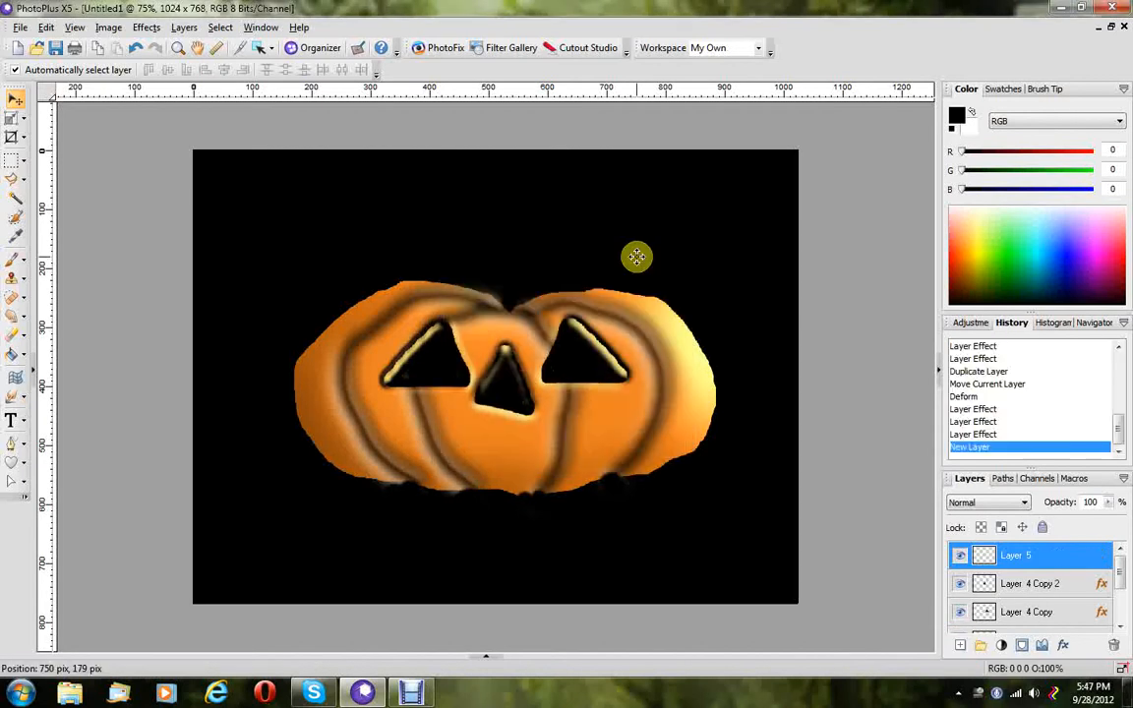
# Paint a black zigzag-toothed mouth outline below the nose on Layer 5 with the size 20 brush and flood-fill its interior black.
pyautogui.click(11, 264)
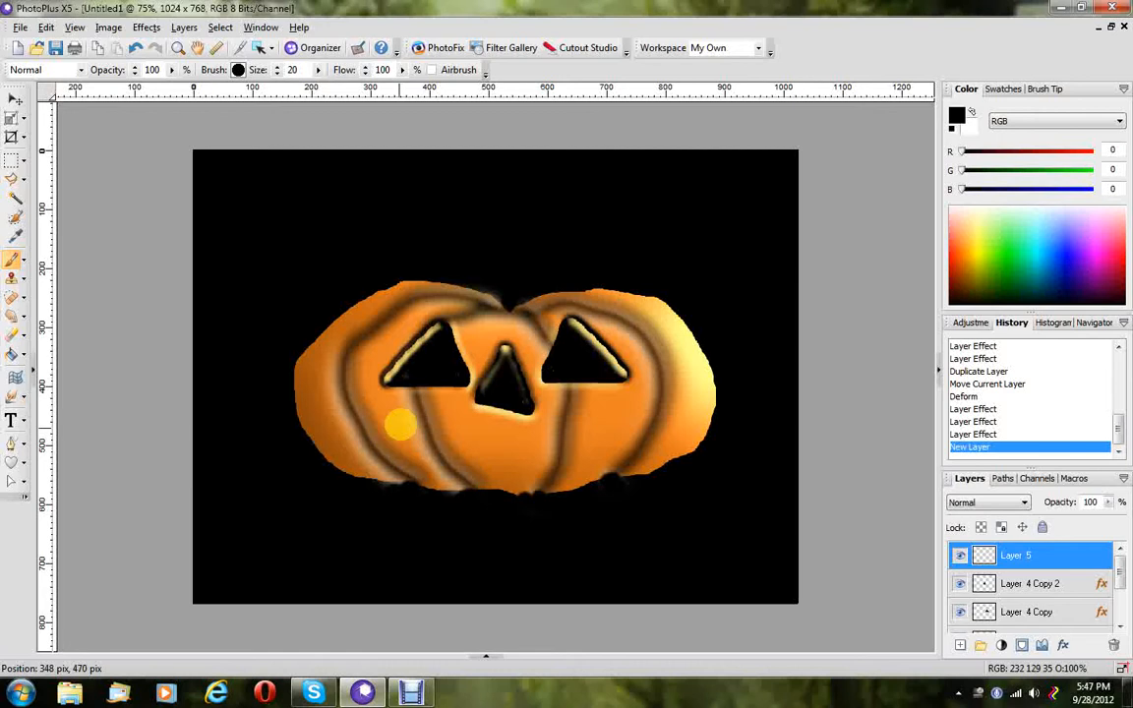
pyautogui.moveTo(401, 408)
pyautogui.mouseDown()
pyautogui.moveTo(428, 439)
pyautogui.moveTo(453, 416)
pyautogui.moveTo(493, 445)
pyautogui.moveTo(519, 424)
pyautogui.moveTo(557, 448)
pyautogui.moveTo(604, 406)
pyautogui.mouseUp()
pyautogui.moveTo(608, 420)
pyautogui.mouseDown()
pyautogui.moveTo(579, 465)
pyautogui.moveTo(526, 461)
pyautogui.moveTo(490, 475)
pyautogui.moveTo(461, 453)
pyautogui.moveTo(419, 461)
pyautogui.moveTo(399, 411)
pyautogui.mouseUp()
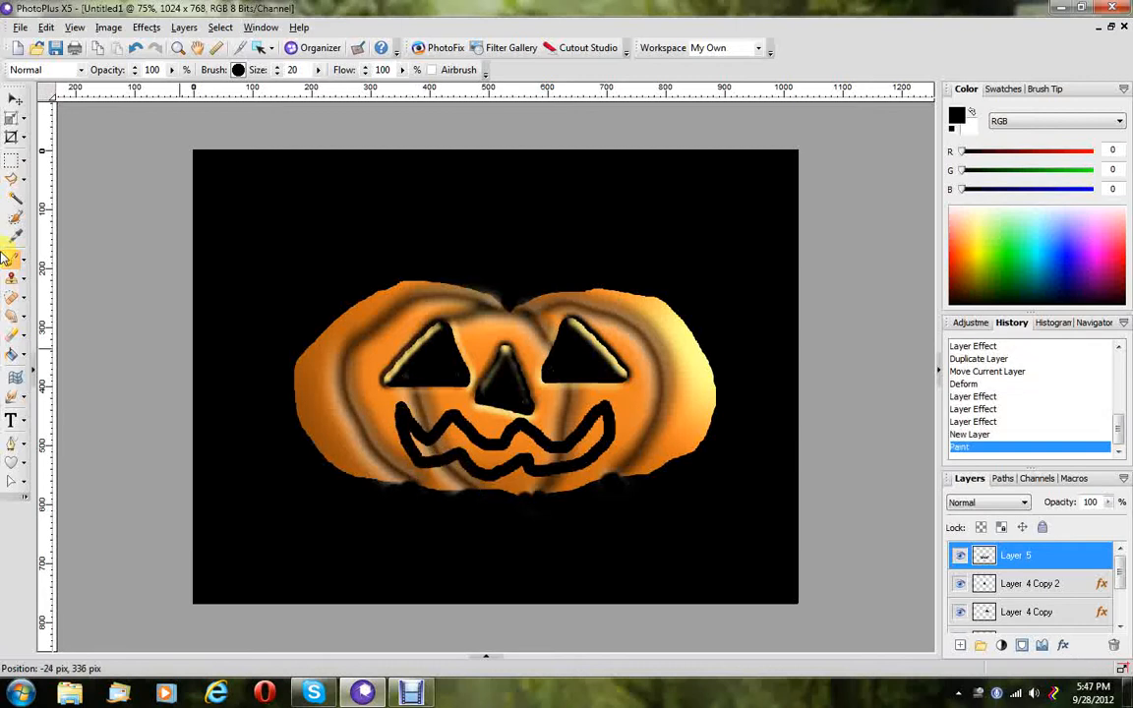
pyautogui.click(11, 354)
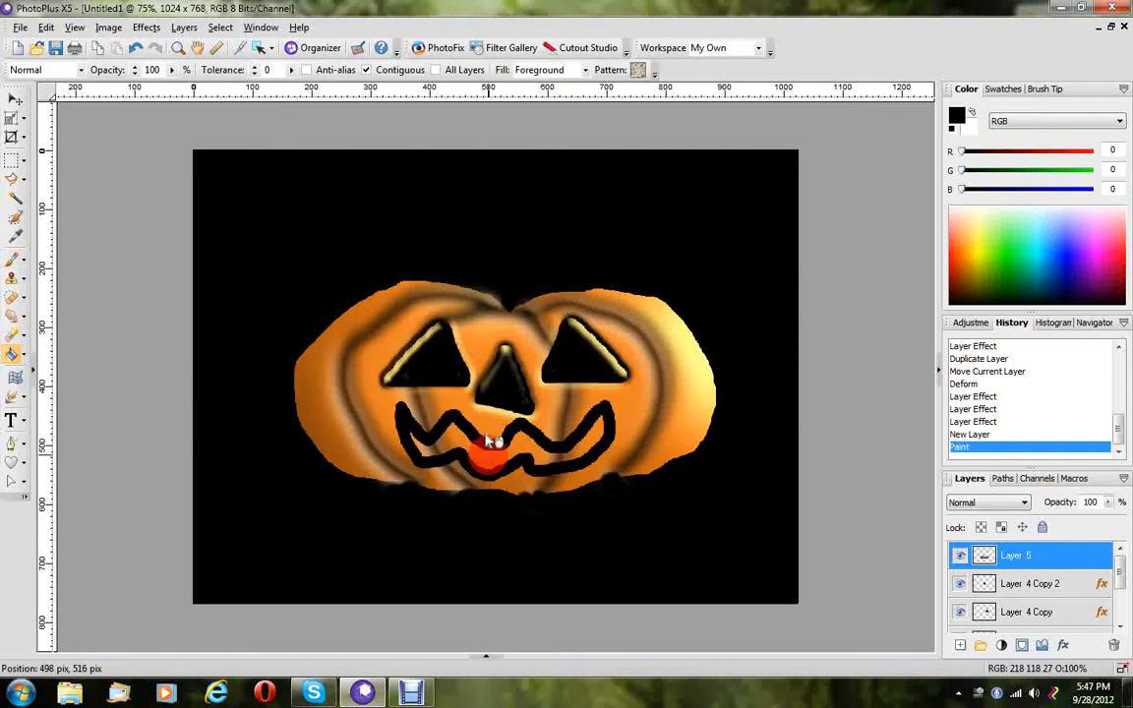
pyautogui.click(485, 456)
# Paint over the thin unfilled gaps inside the mouth in black and round out its upper-left tooth edge.
pyautogui.click(12, 257)
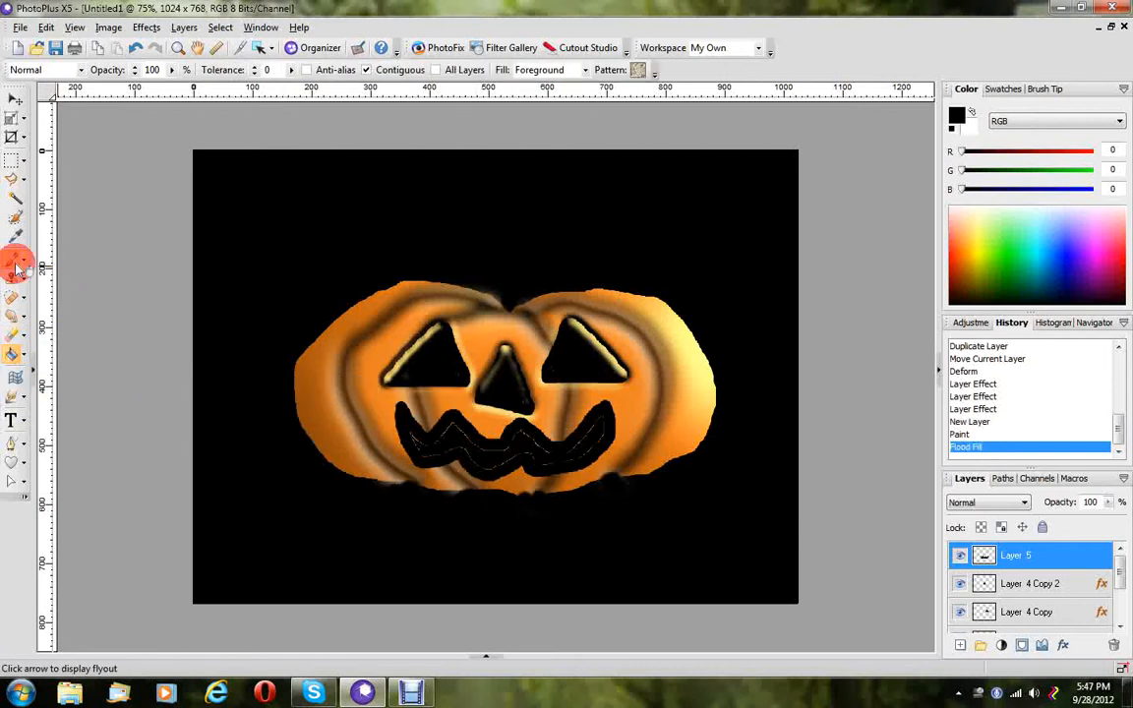
pyautogui.moveTo(416, 432)
pyautogui.mouseDown()
pyautogui.moveTo(404, 430)
pyautogui.moveTo(423, 448)
pyautogui.mouseUp()
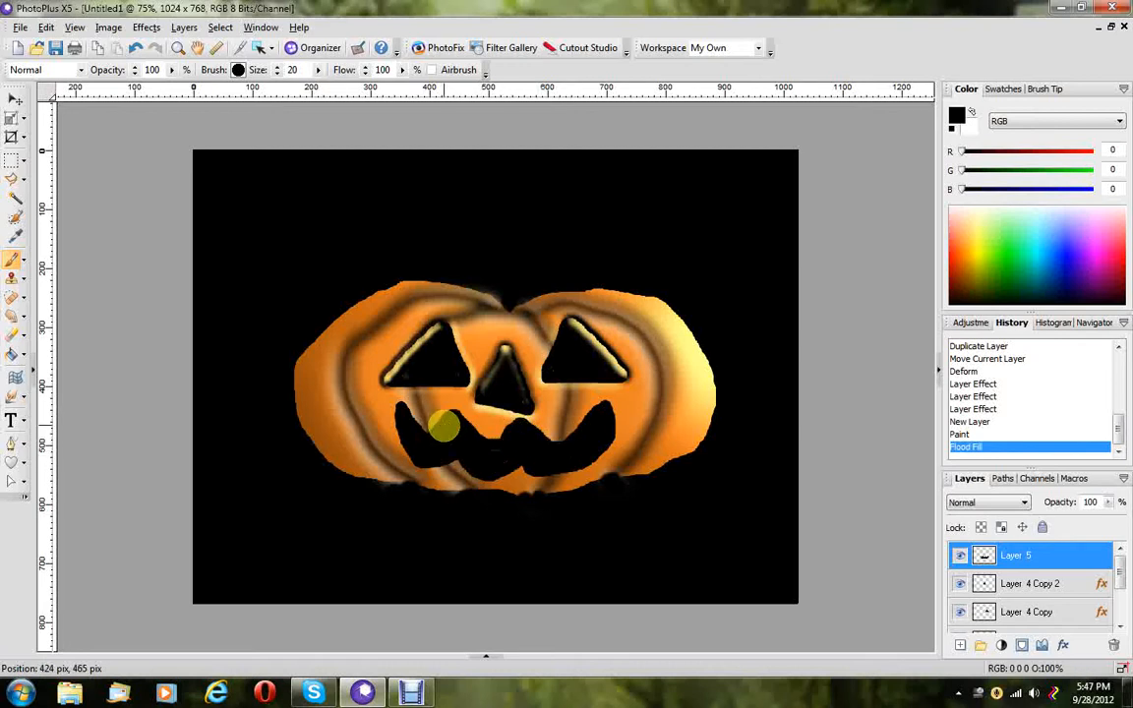
pyautogui.click(500, 448)
pyautogui.click(481, 448)
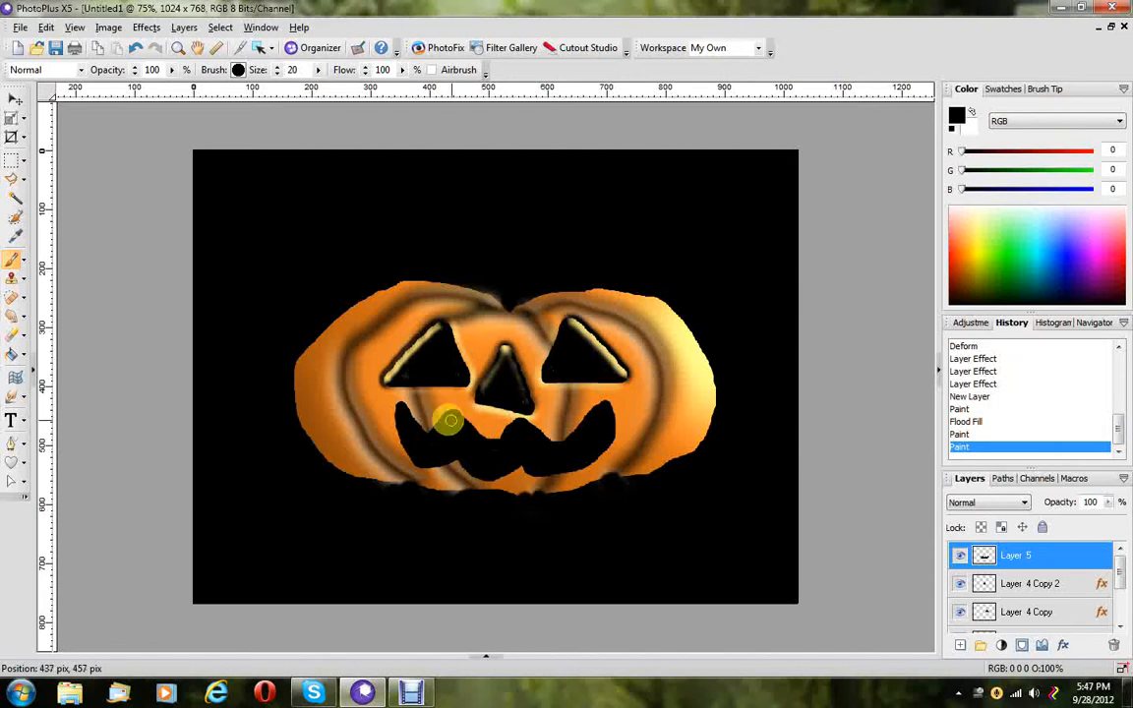
pyautogui.moveTo(451, 420); pyautogui.dragTo(442, 417)
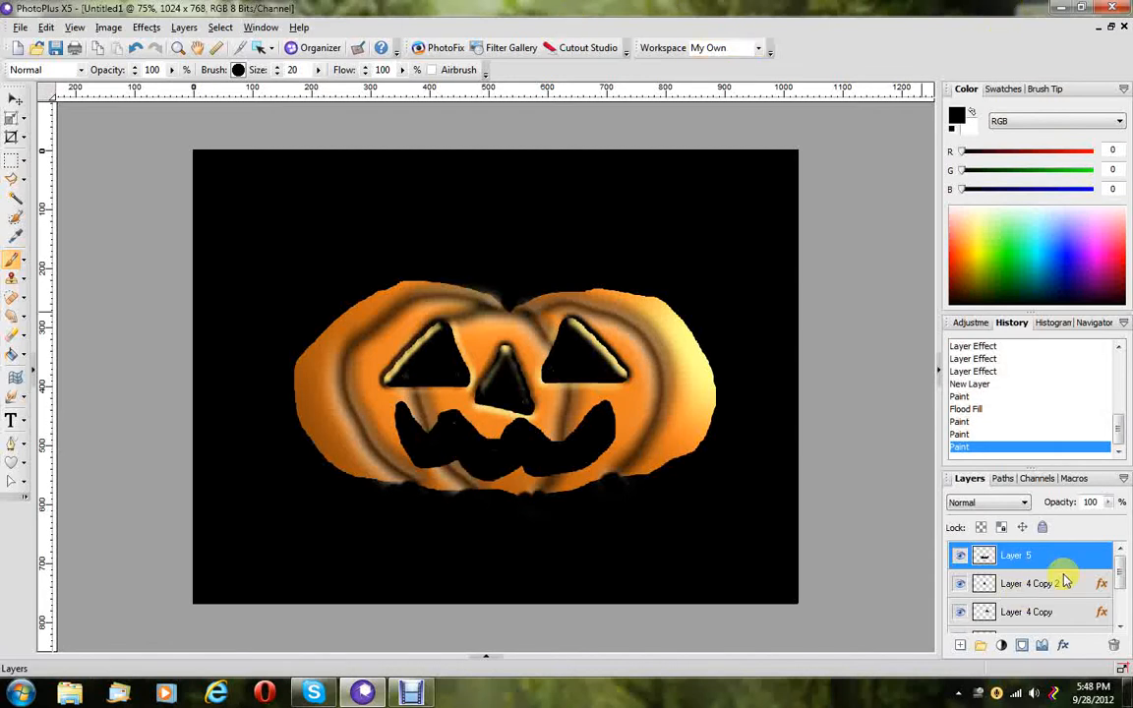
# Enable Bevel and Emboss on the mouth's Layer 5 and set its style to Pillow Emboss.
pyautogui.click(1062, 645)
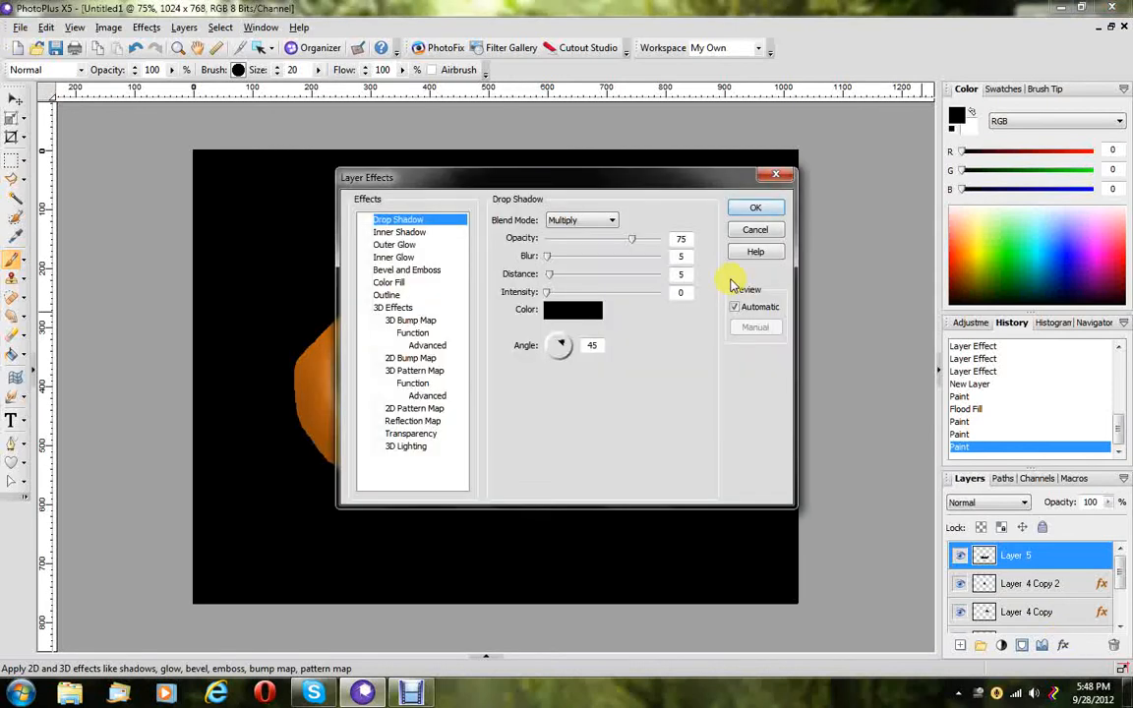
pyautogui.moveTo(549, 177); pyautogui.dragTo(860, 276)
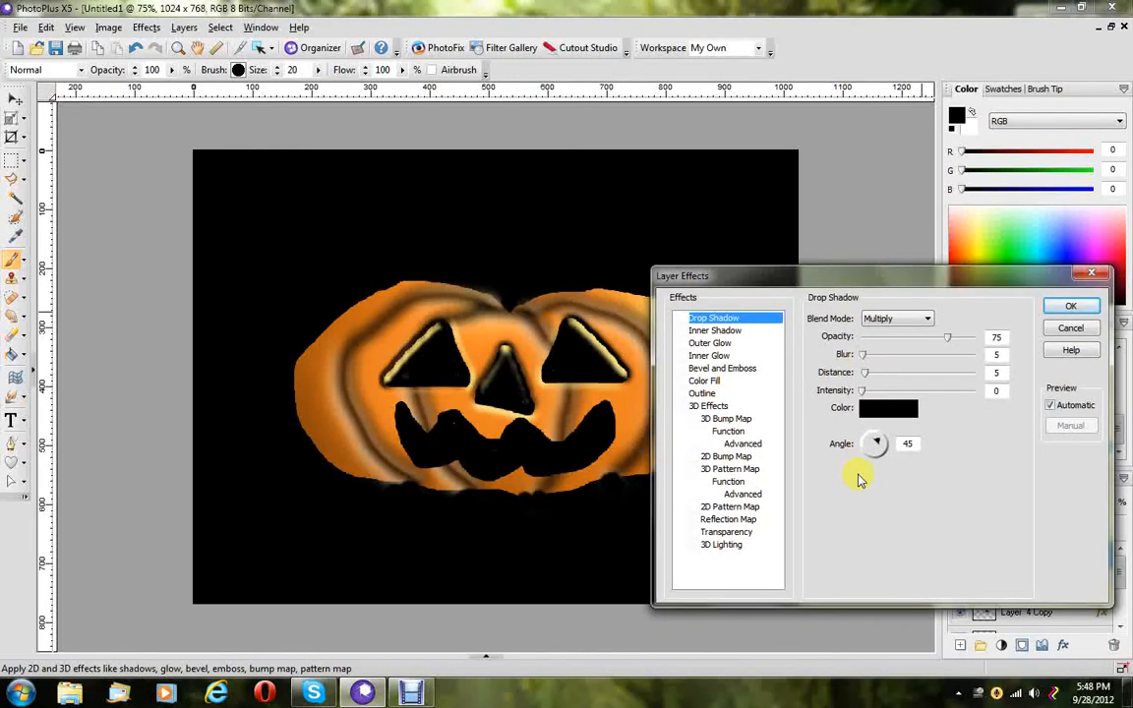
pyautogui.click(694, 368)
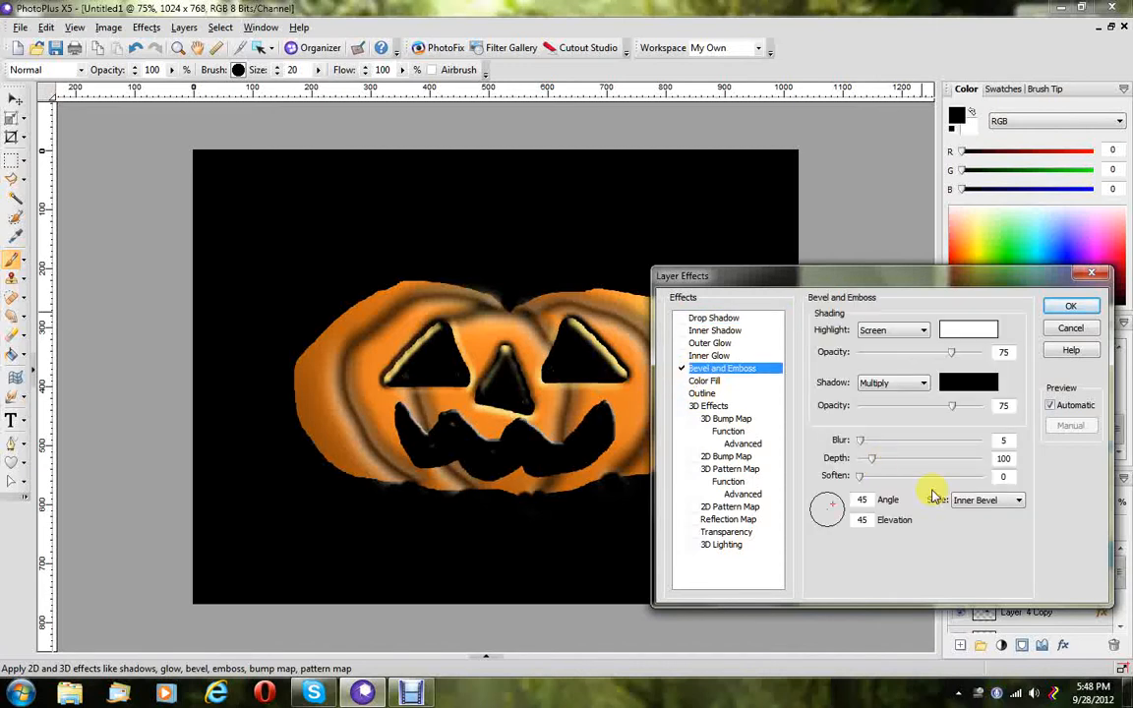
pyautogui.click(980, 499)
pyautogui.click(982, 556)
pyautogui.click(985, 502)
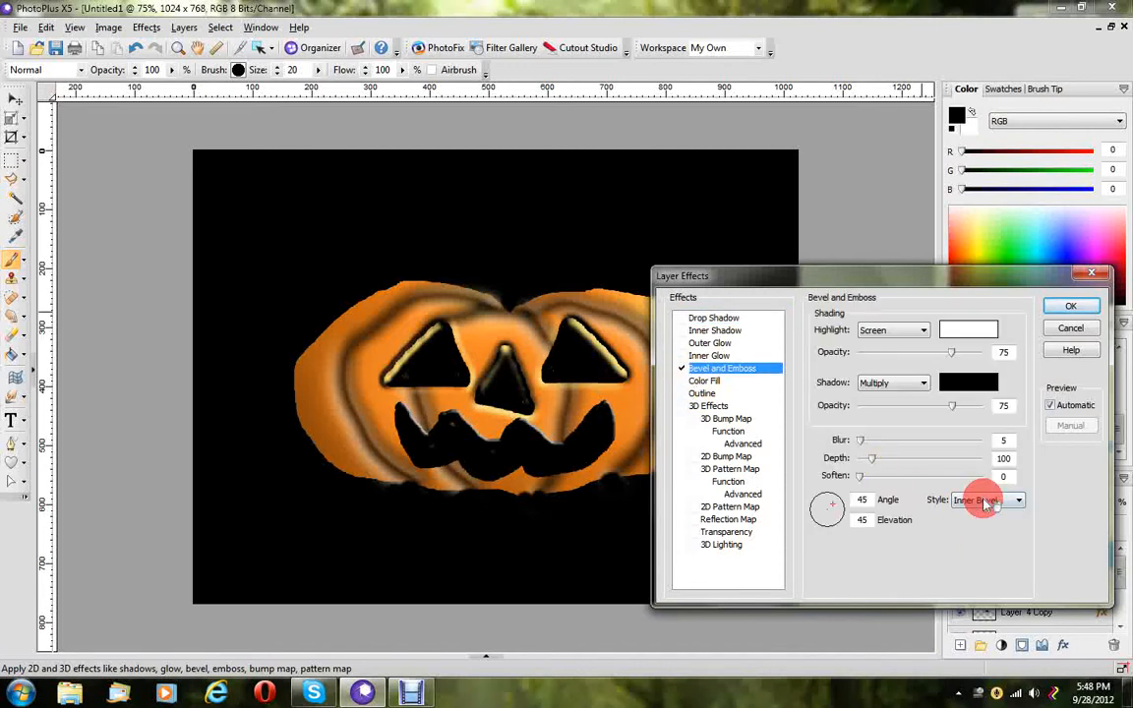
pyautogui.click(983, 537)
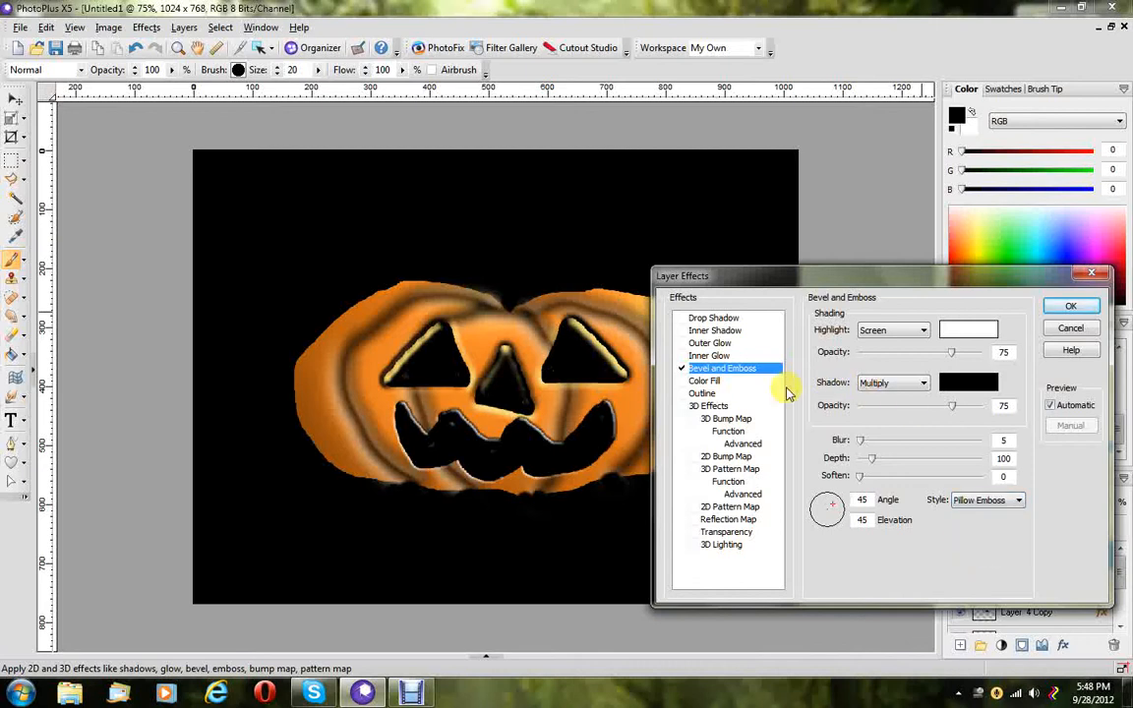
# Change the mouth bevel's highlight colour to a light golden yellow, #F8E46D.
pyautogui.click(966, 334)
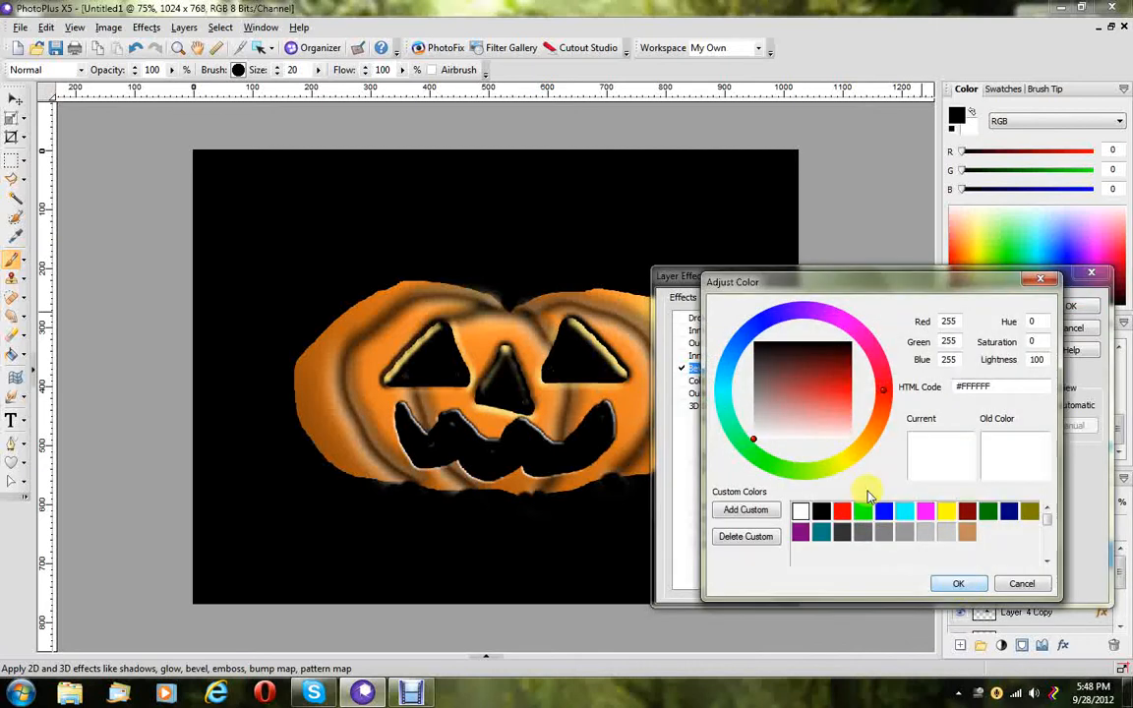
pyautogui.click(851, 447)
pyautogui.click(846, 409)
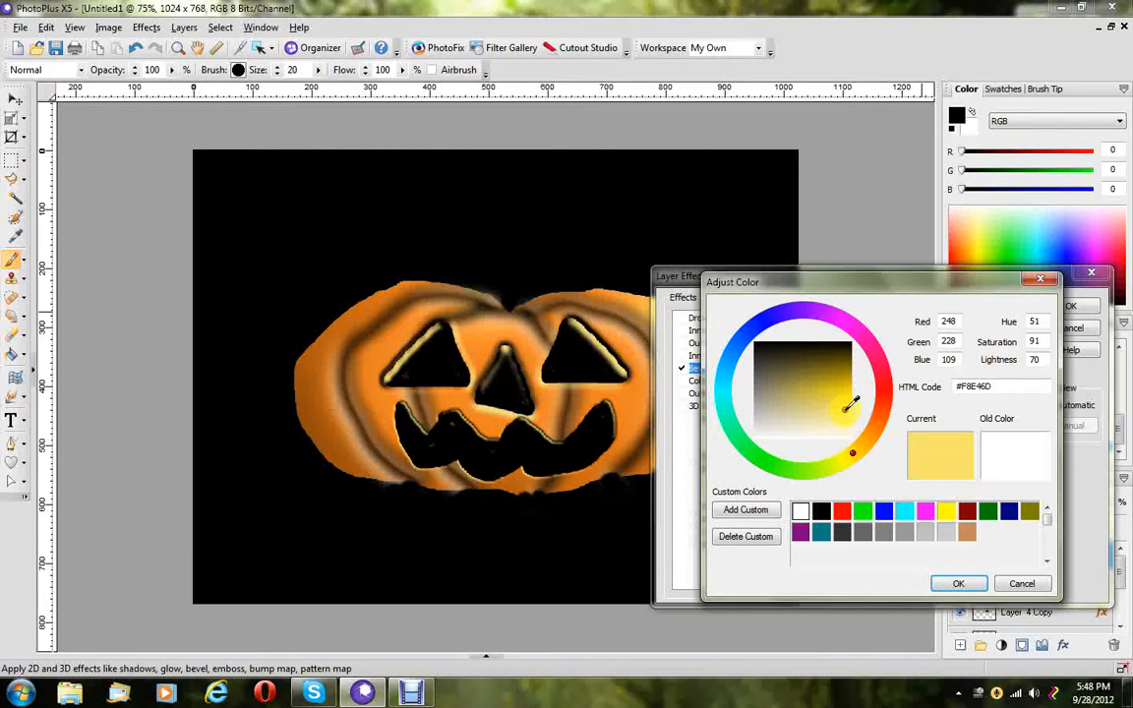
pyautogui.click(942, 582)
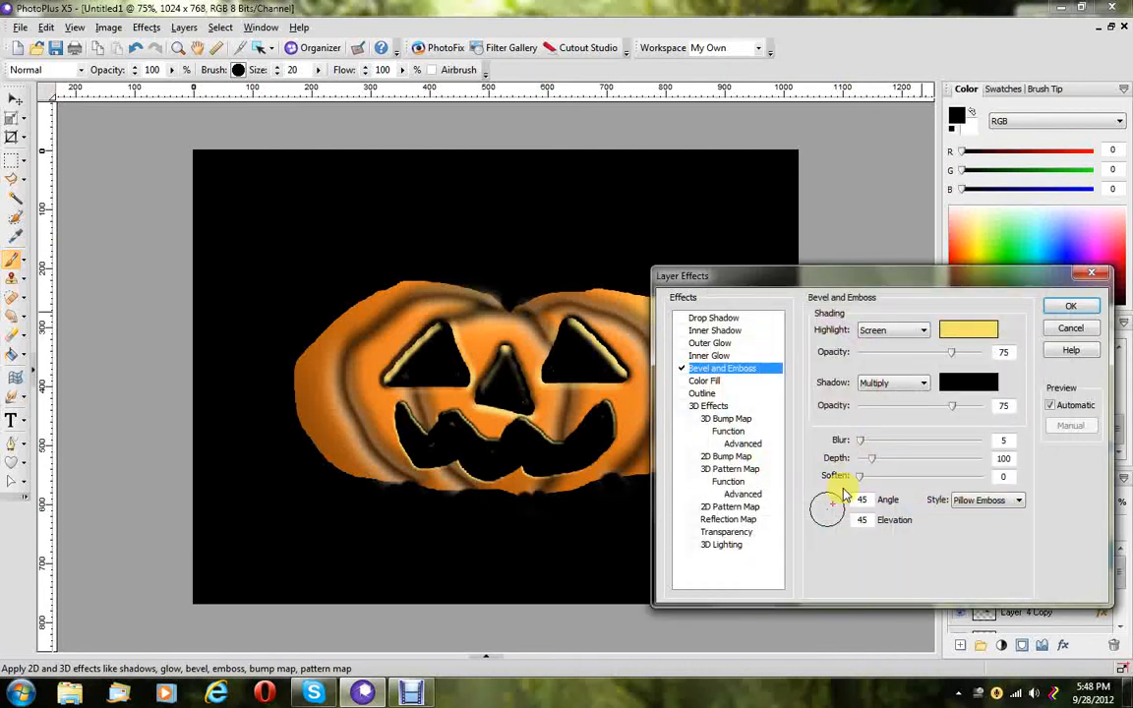
# Set the mouth's bevel to blur 13, angle 138 and elevation 42, and apply the effects.
pyautogui.click(865, 441)
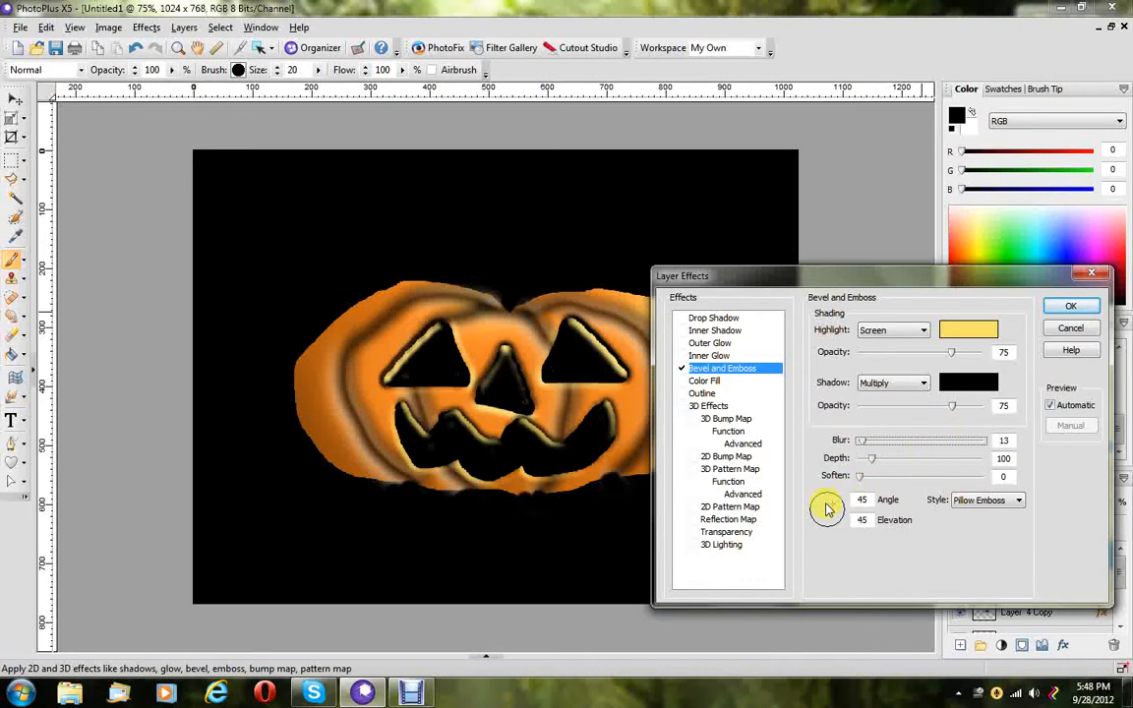
pyautogui.moveTo(826, 507); pyautogui.dragTo(822, 507)
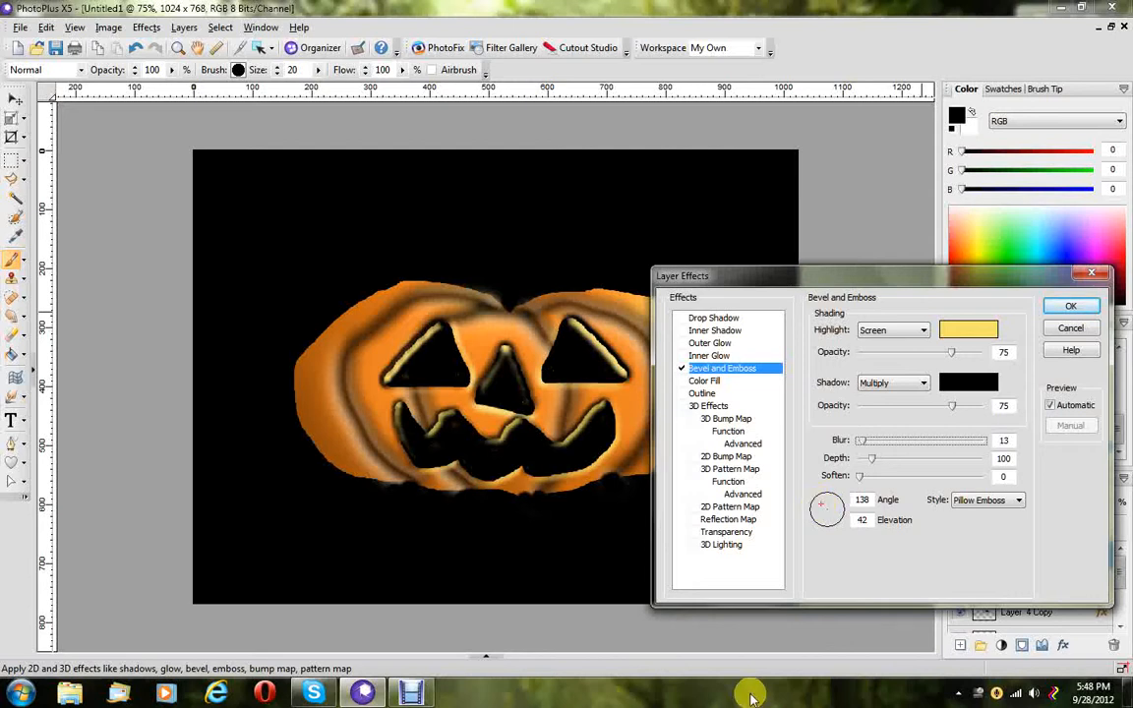
pyautogui.click(1067, 309)
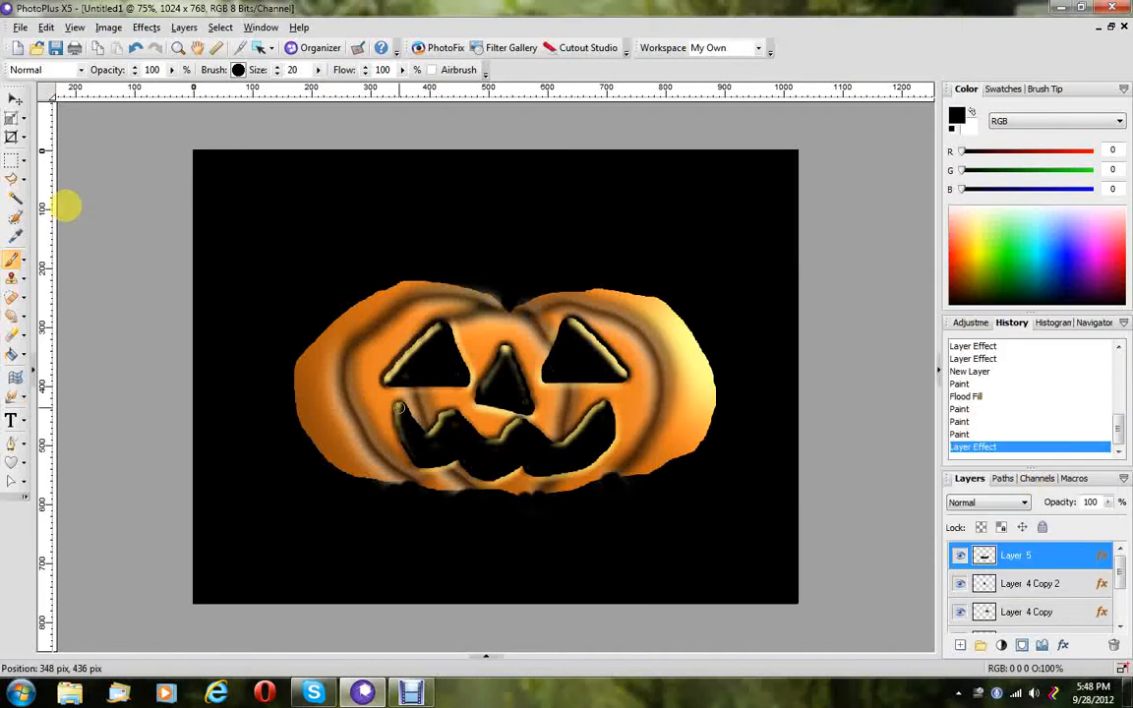
# Squash the mouth vertically with the Deform tool and reposition it so that it sits clear below the nose.
pyautogui.click(12, 118)
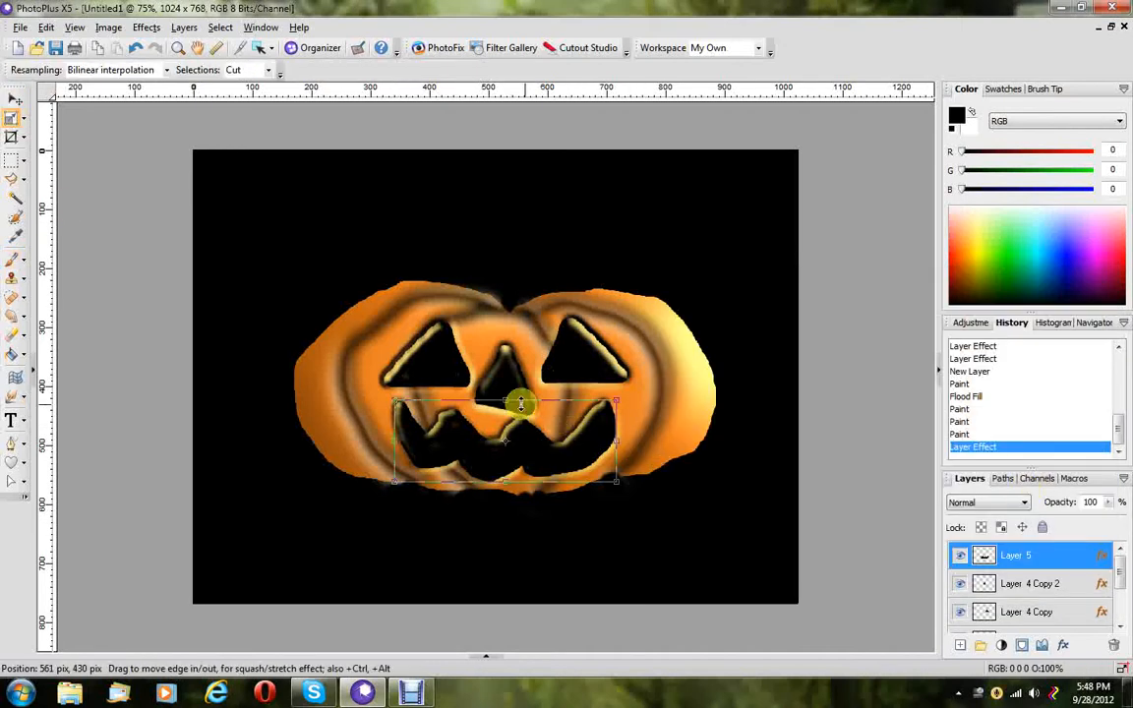
pyautogui.moveTo(507, 401); pyautogui.dragTo(528, 452)
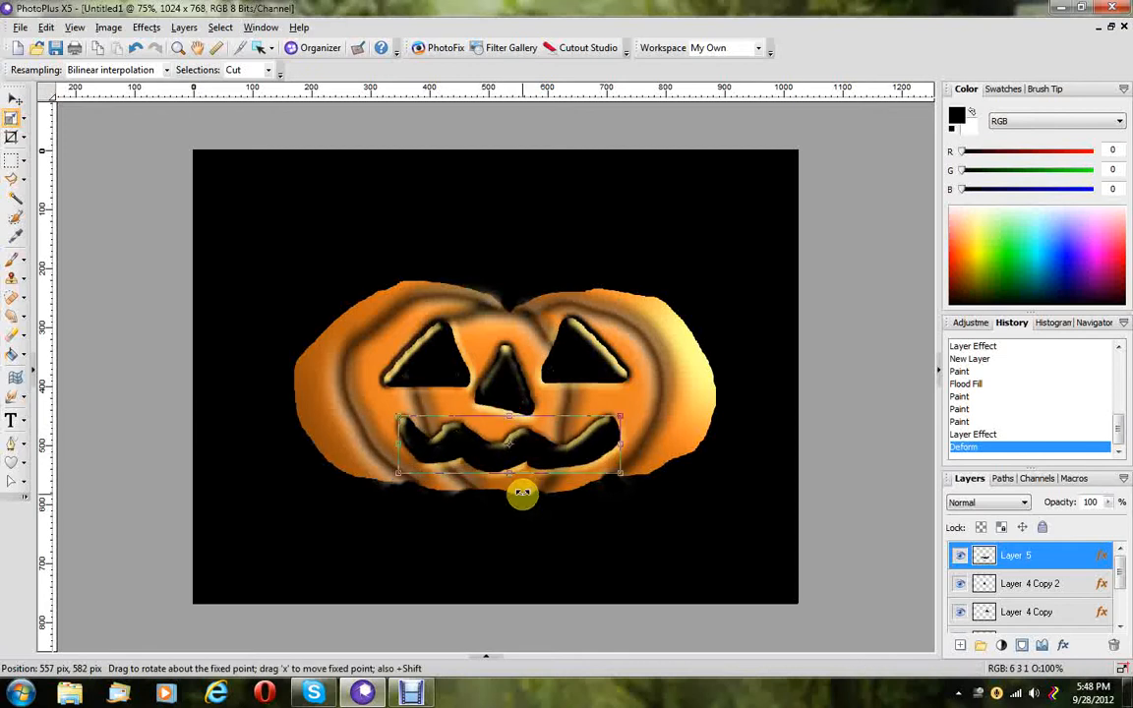
pyautogui.click(15, 99)
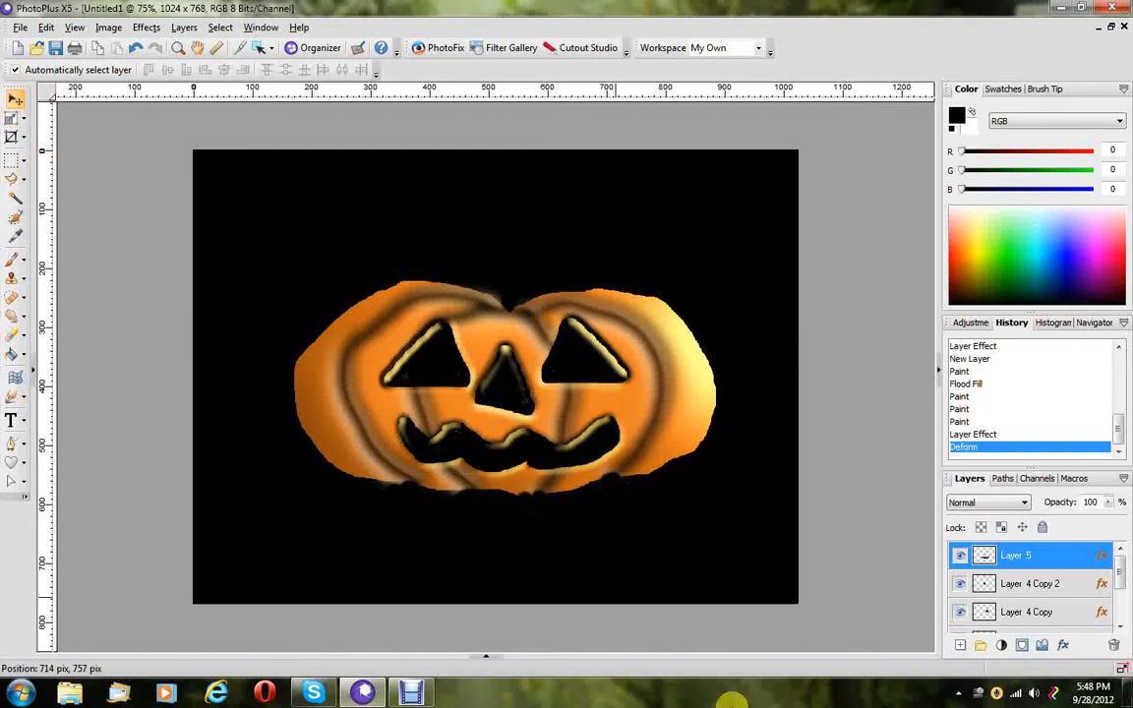
# Enable 3D Effects on the pumpkin's Layer 3 with blur 0 and depth 20.
pyautogui.moveTo(1120, 561); pyautogui.dragTo(1126, 627)
pyautogui.click(1030, 592)
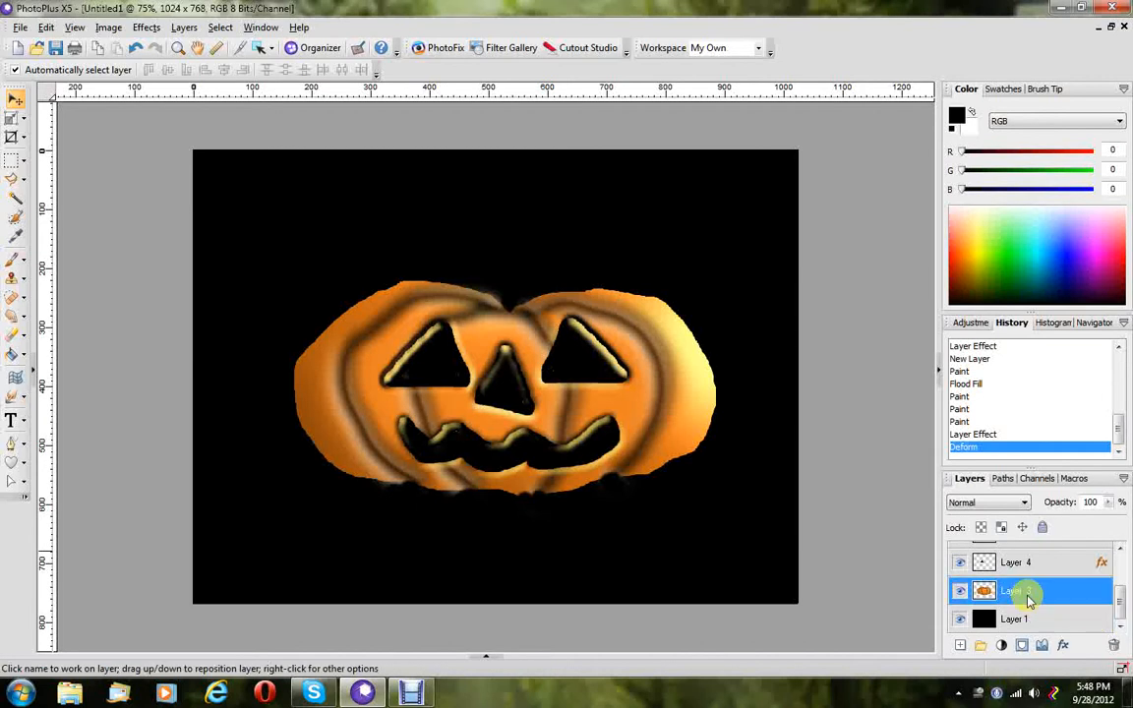
pyautogui.click(1063, 645)
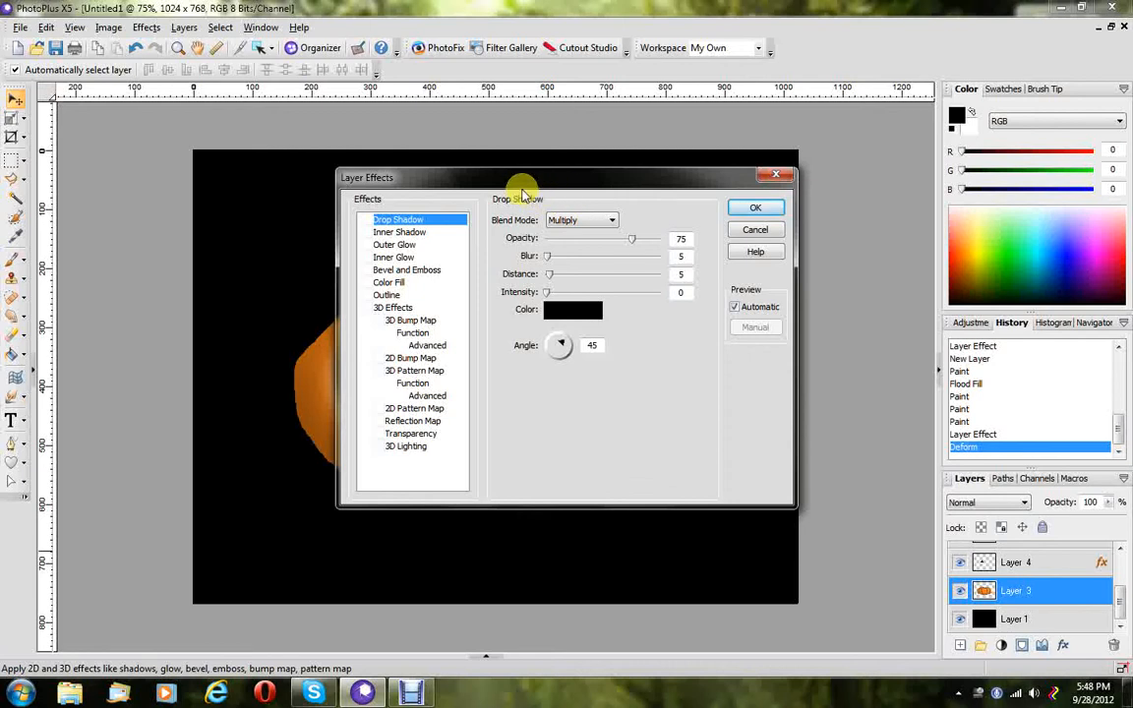
pyautogui.moveTo(462, 178); pyautogui.dragTo(787, 262)
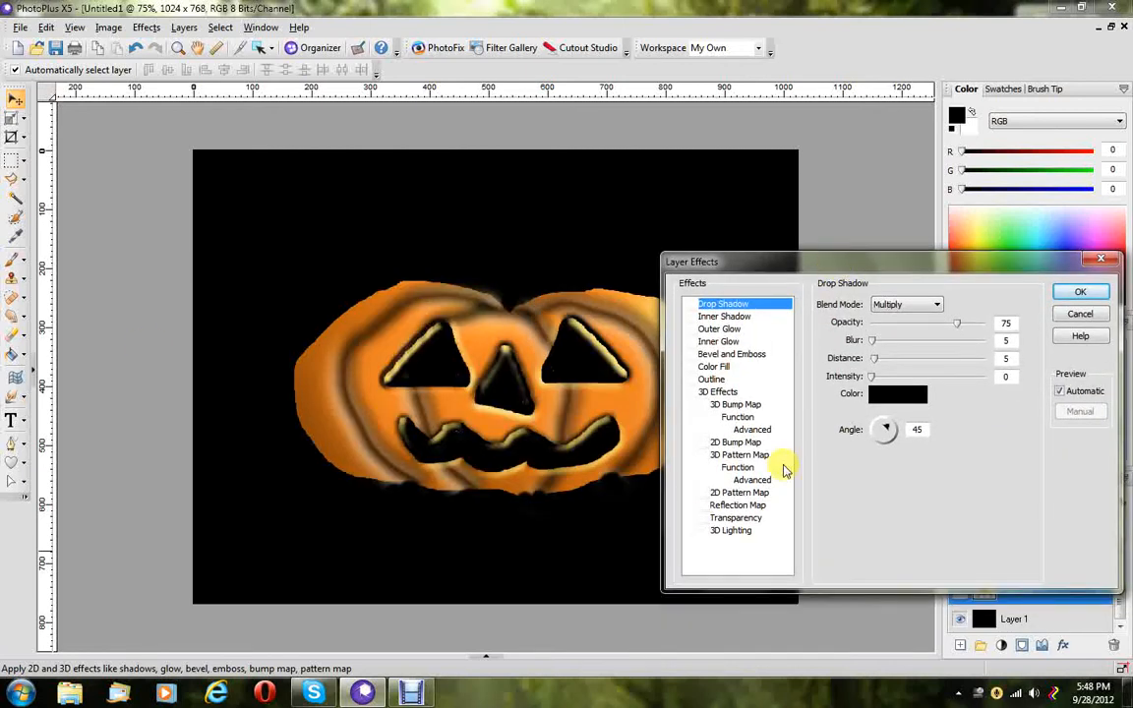
pyautogui.click(696, 393)
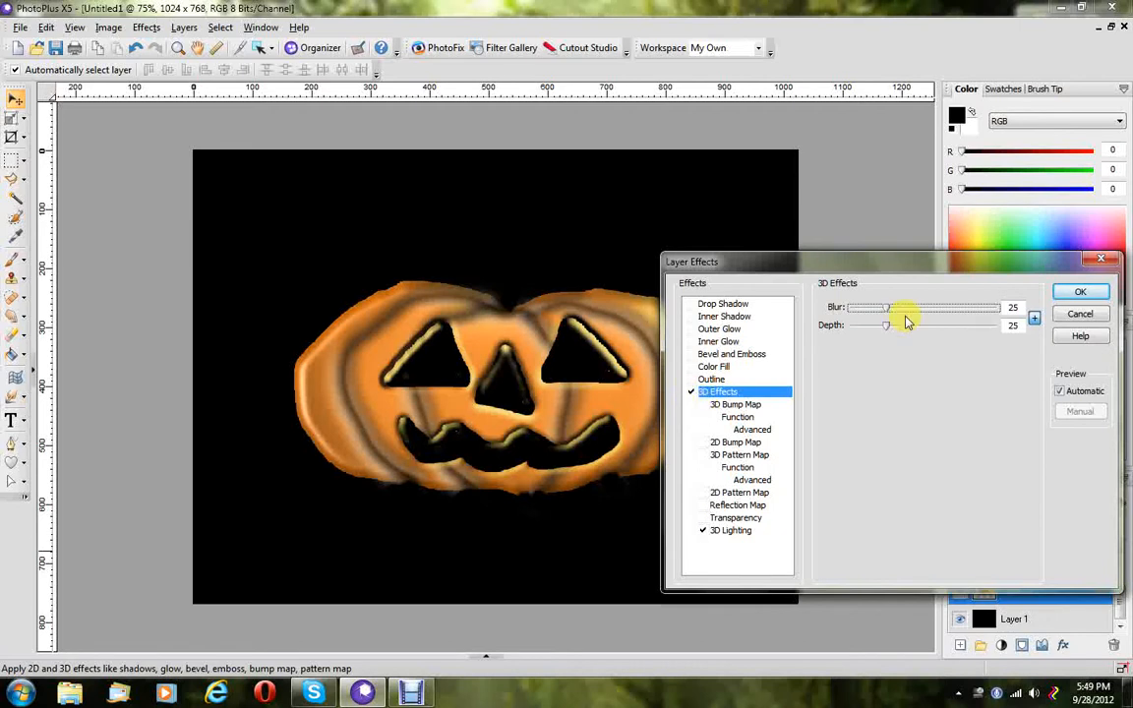
pyautogui.moveTo(890, 315); pyautogui.dragTo(835, 308)
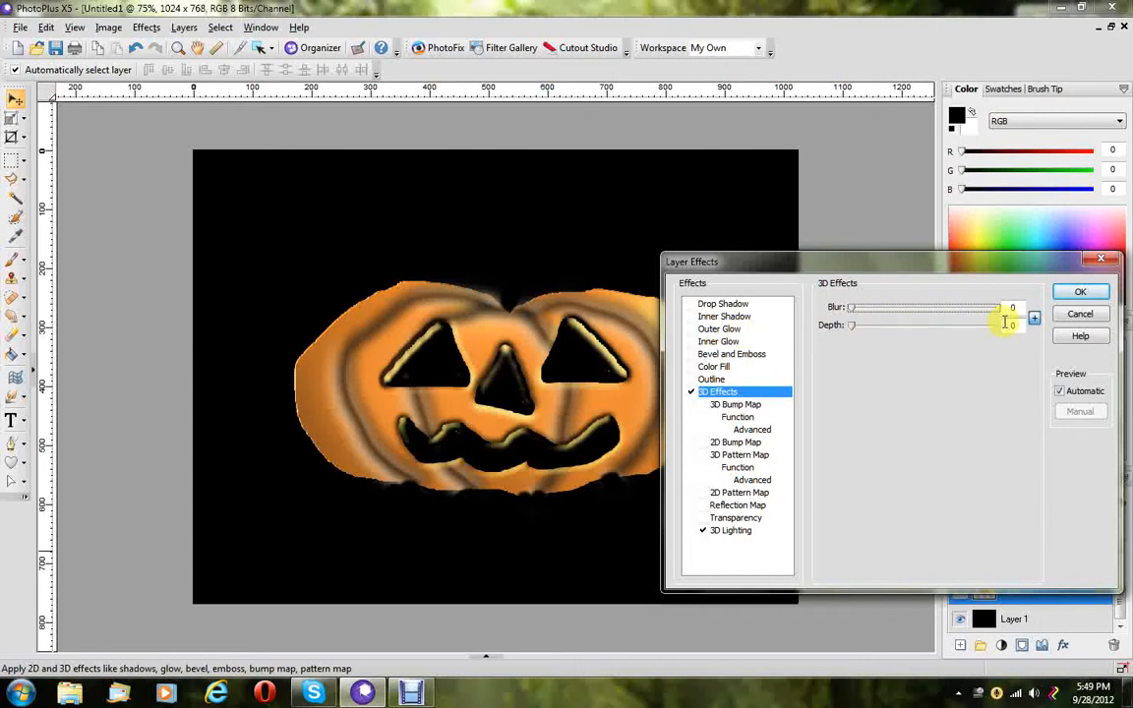
pyautogui.moveTo(853, 332); pyautogui.dragTo(877, 329)
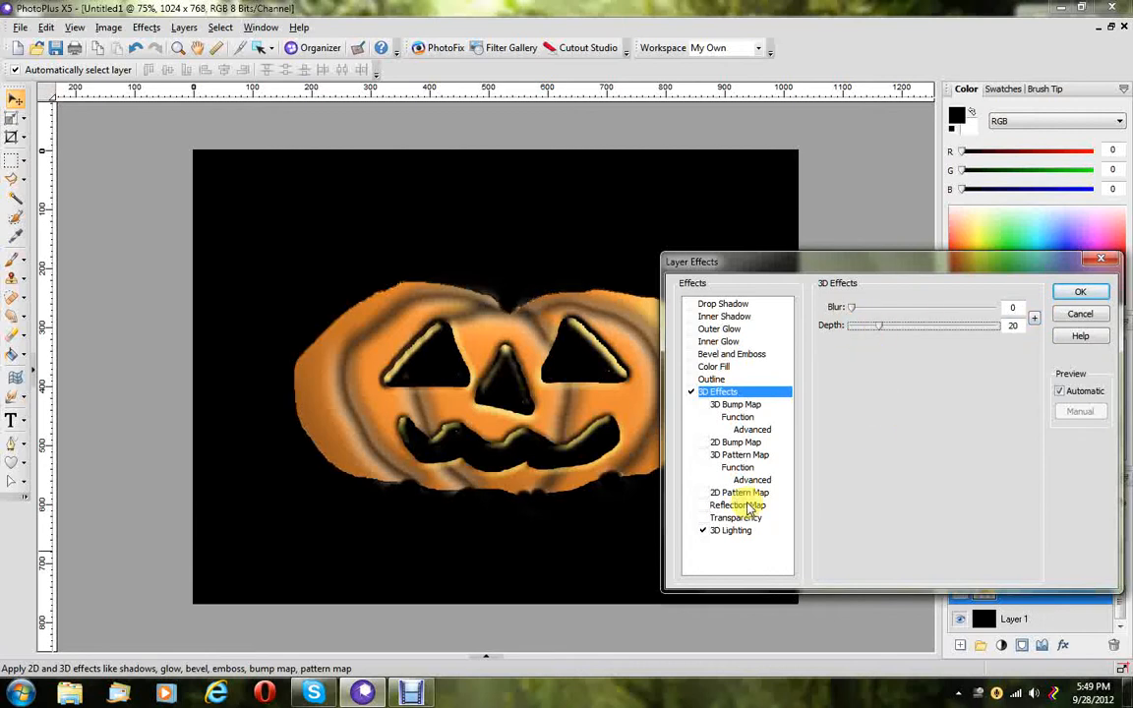
# Add a 2D Bump Map to the pumpkin using the beige, grainy stone pattern.
pyautogui.click(704, 442)
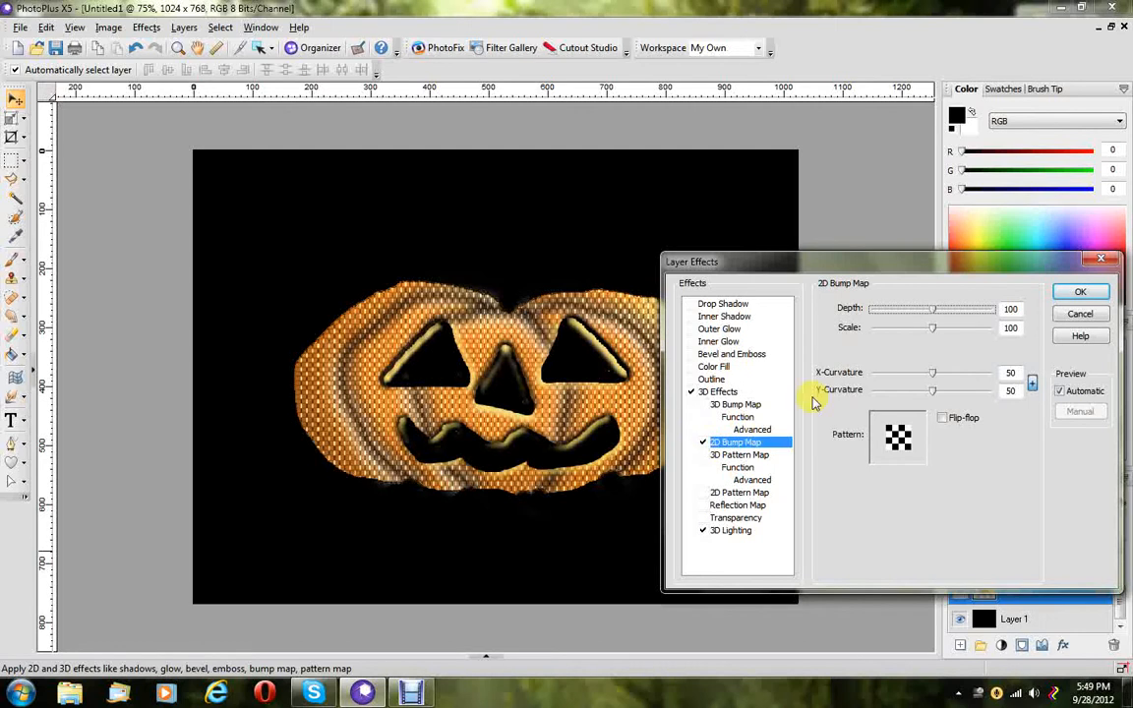
pyautogui.click(897, 437)
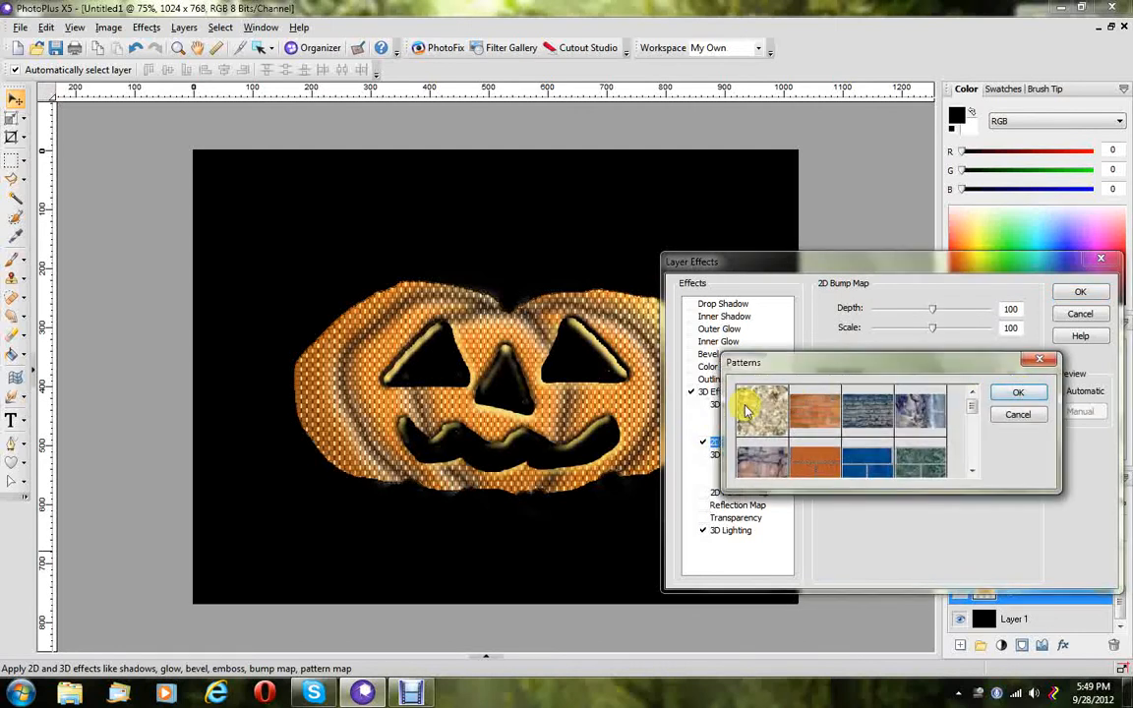
pyautogui.click(745, 393)
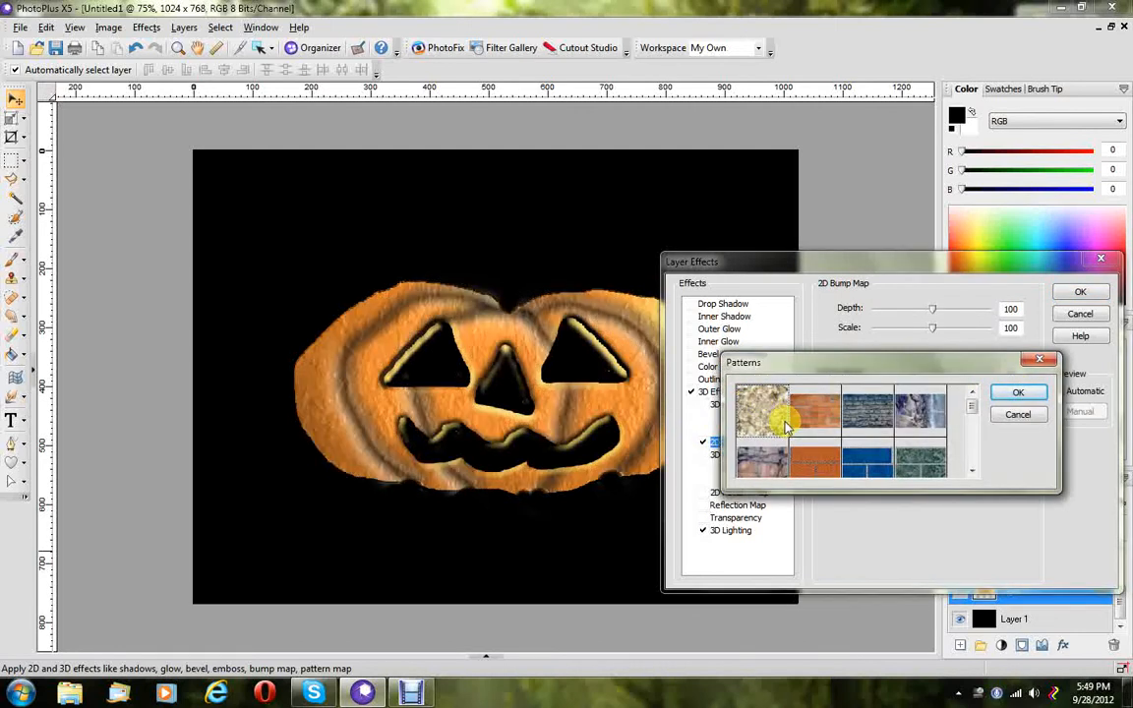
pyautogui.click(1017, 394)
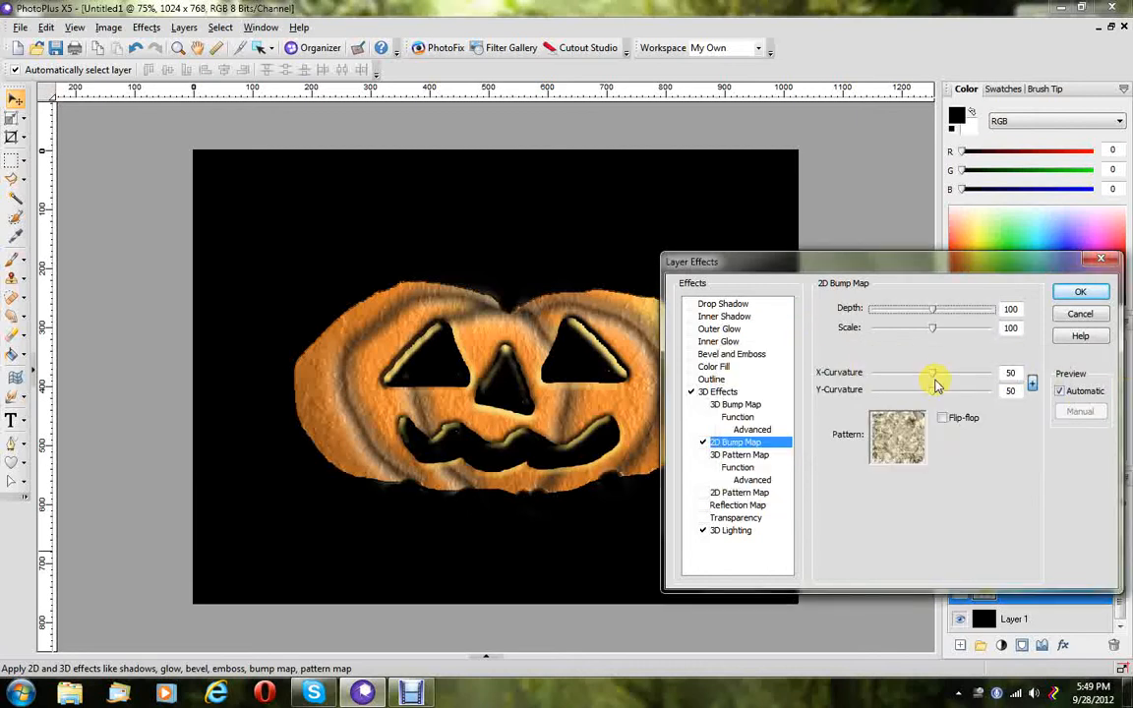
# Set the bump map's X and Y curvature to 0, depth to 46 and scale to 44, and apply the effects.
pyautogui.moveTo(935, 384); pyautogui.dragTo(831, 370)
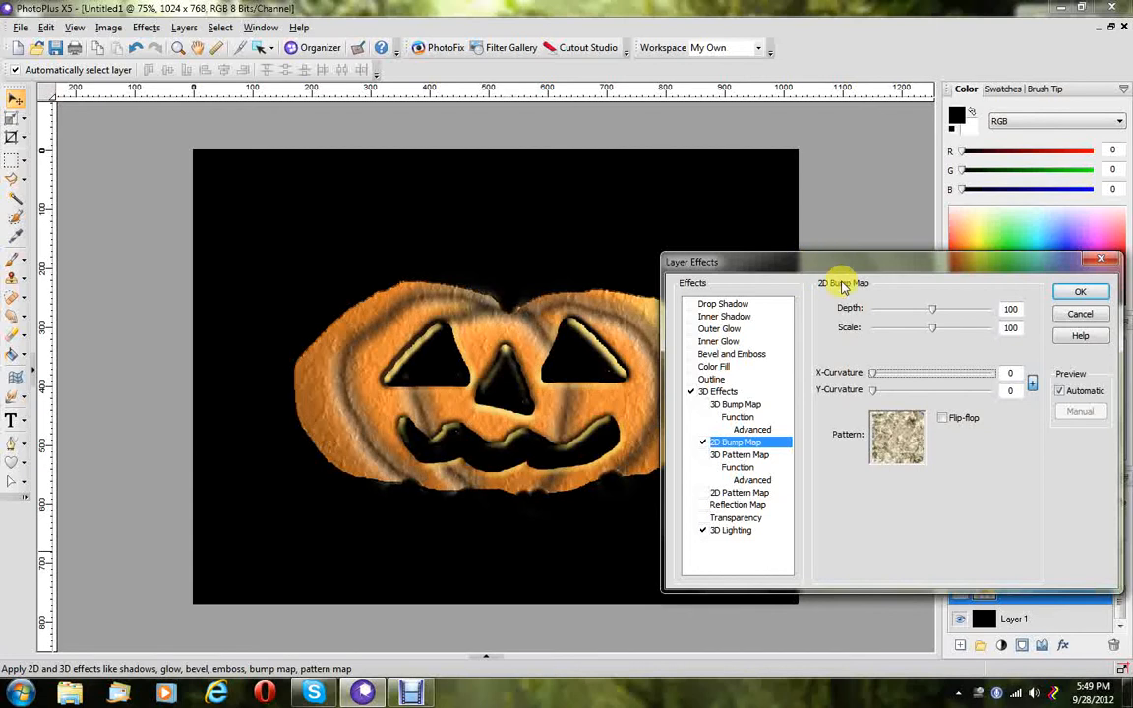
pyautogui.moveTo(931, 309); pyautogui.dragTo(902, 335)
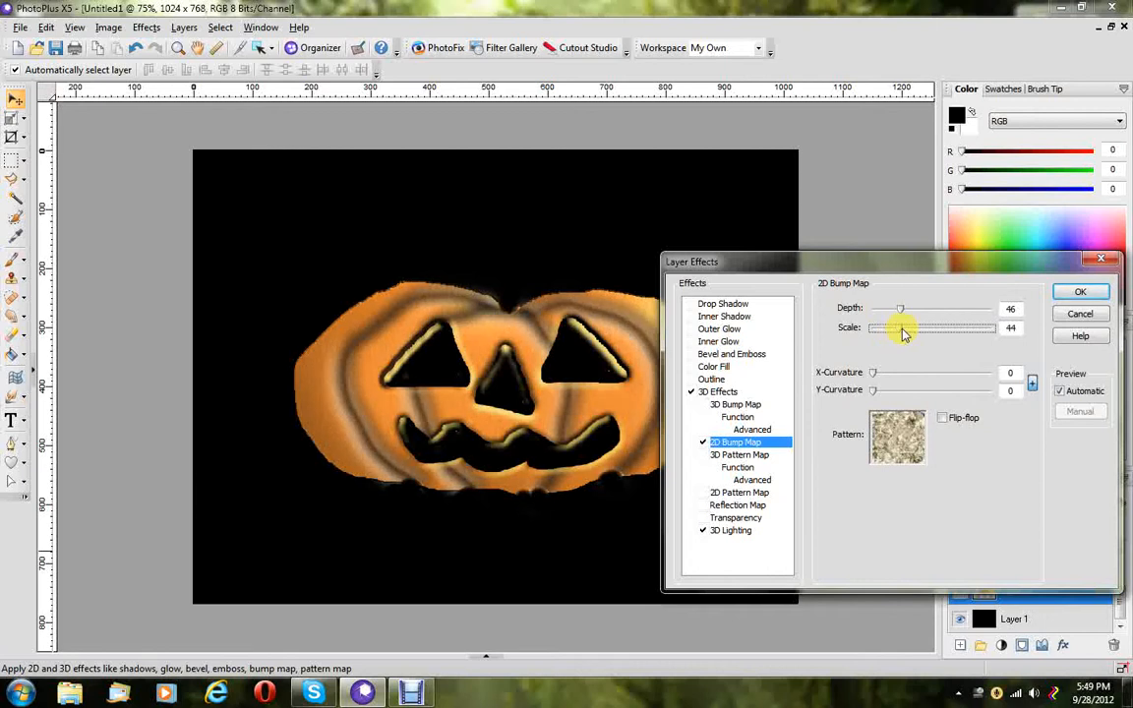
pyautogui.click(1078, 293)
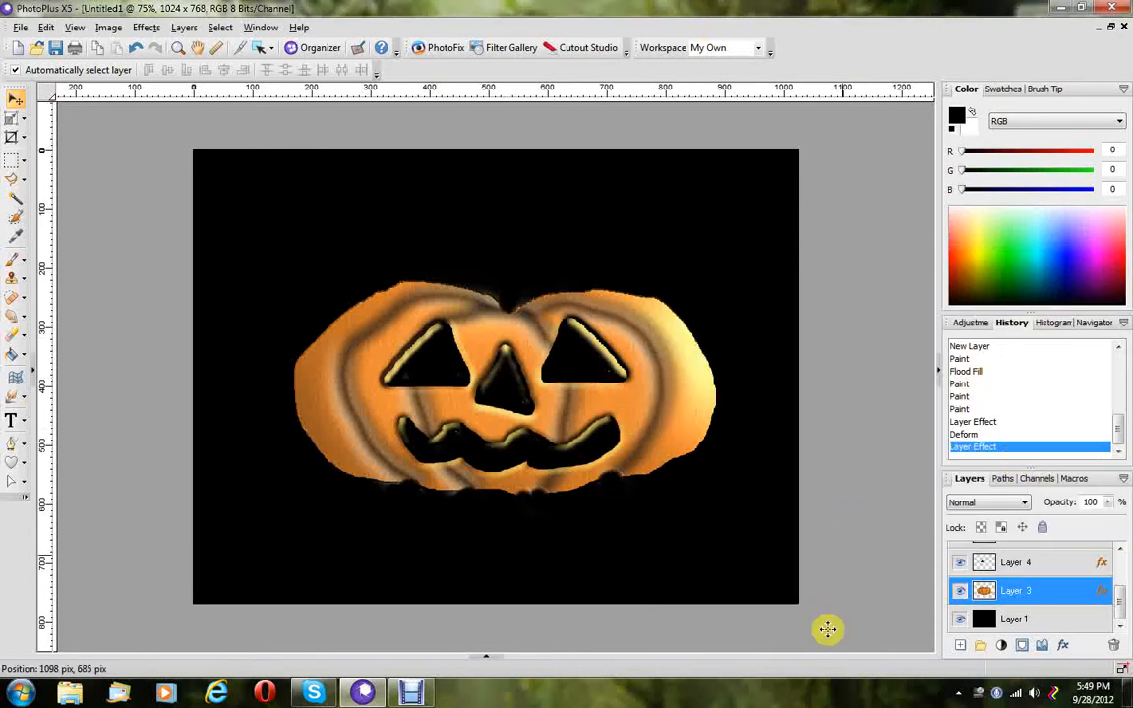
# Add a new empty layer with Normal blend mode and 100% opacity above the pumpkin's Layer 3.
pyautogui.click(962, 651)
pyautogui.click(652, 249)
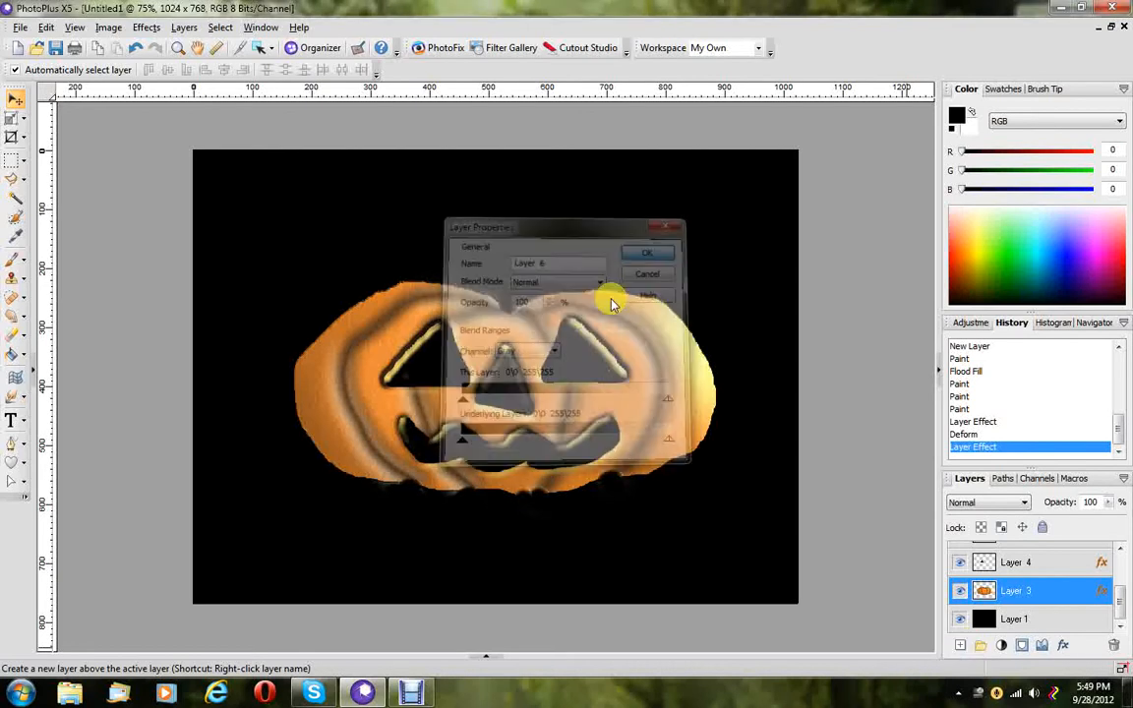
# Paint an olive-green (RGB 109, 155, 0) stem about 100 px wide and 135 px tall above the pumpkin's top notch on Layer 6.
pyautogui.click(13, 258)
pyautogui.click(1011, 263)
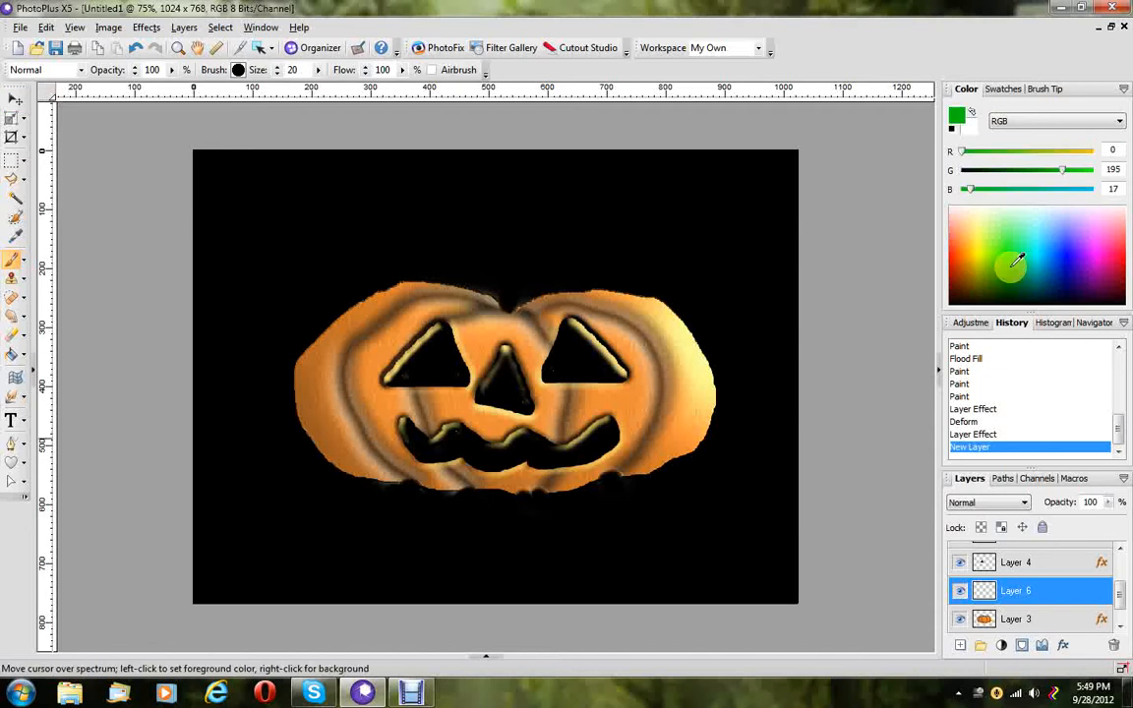
pyautogui.moveTo(1014, 260); pyautogui.dragTo(994, 267)
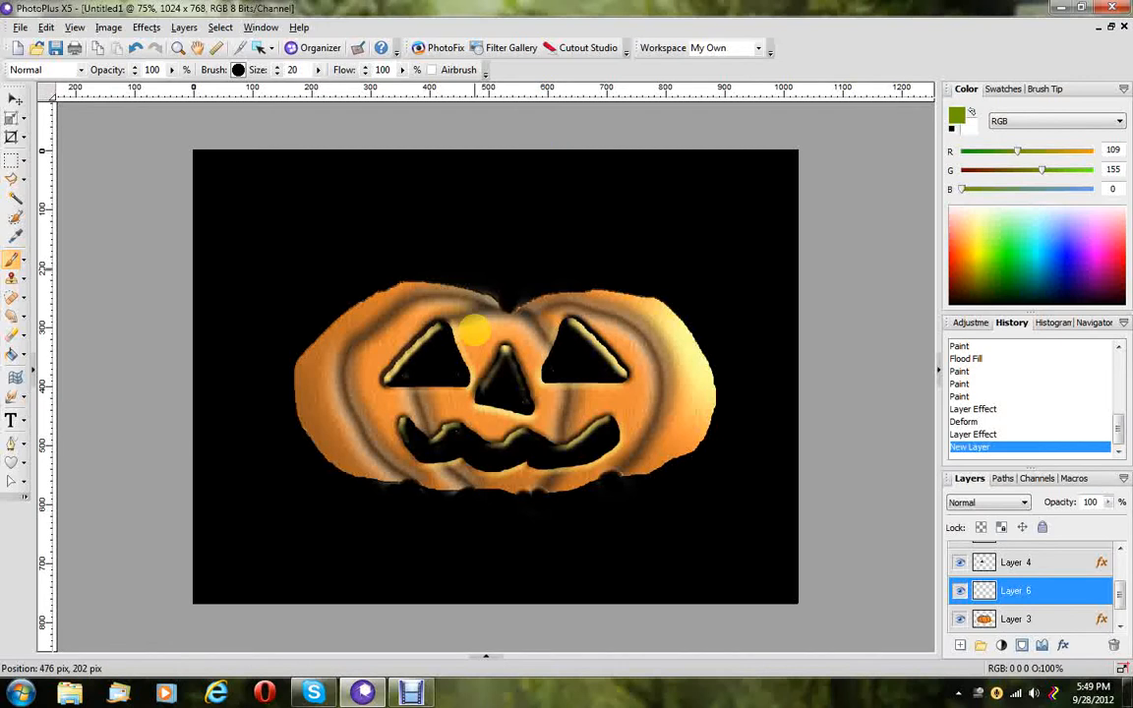
pyautogui.moveTo(494, 304)
pyautogui.mouseDown()
pyautogui.moveTo(495, 262)
pyautogui.moveTo(510, 251)
pyautogui.moveTo(527, 261)
pyautogui.moveTo(536, 239)
pyautogui.moveTo(533, 301)
pyautogui.moveTo(502, 307)
pyautogui.moveTo(515, 295)
pyautogui.moveTo(509, 261)
pyautogui.moveTo(510, 297)
pyautogui.moveTo(513, 267)
pyautogui.mouseUp()
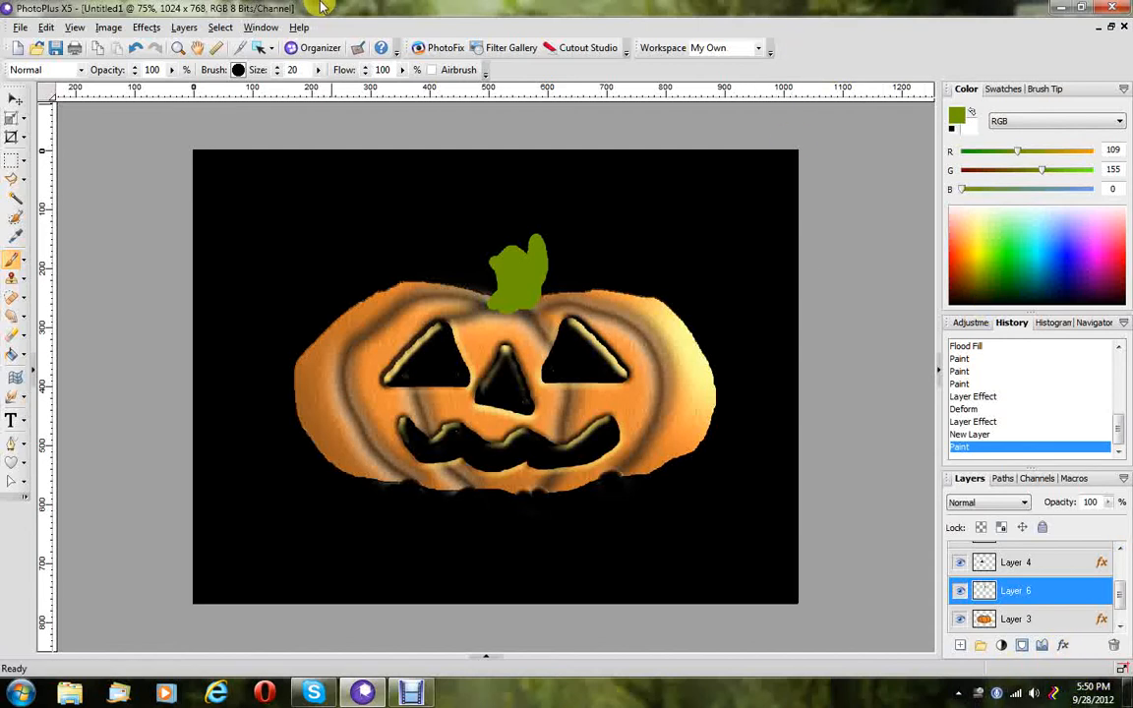
# Select the painted green stem on Layer 6 by its colour with the Magic Wand.
pyautogui.click(214, 27)
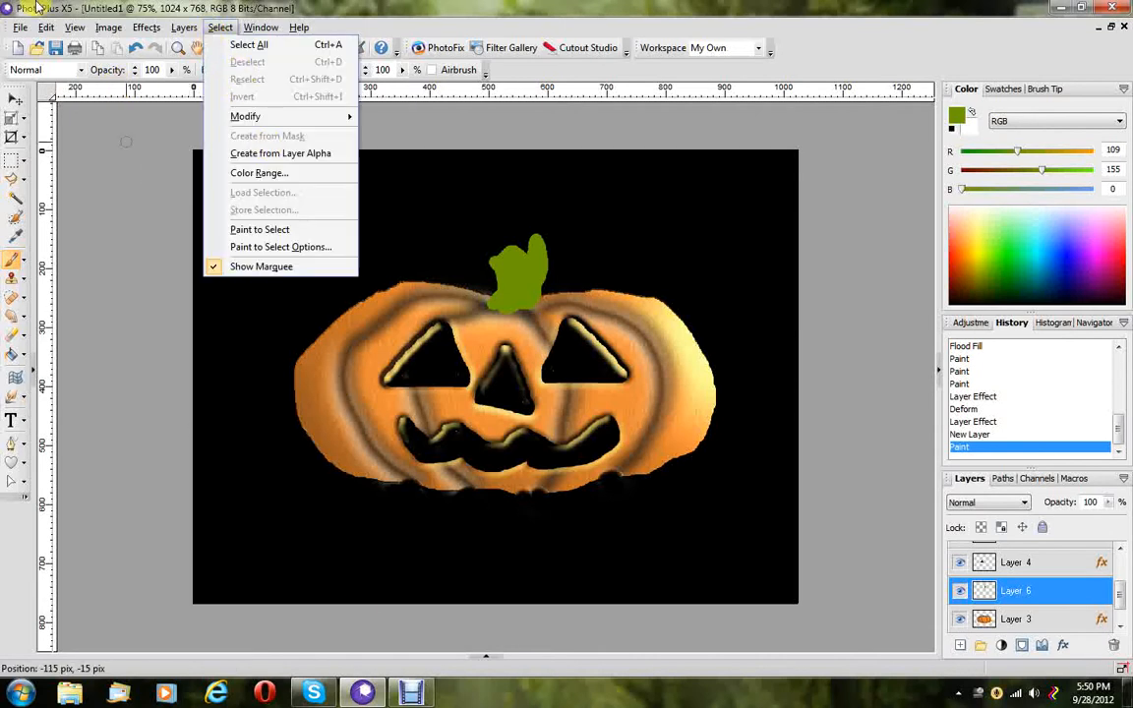
pyautogui.click(75, 26)
pyautogui.click(16, 196)
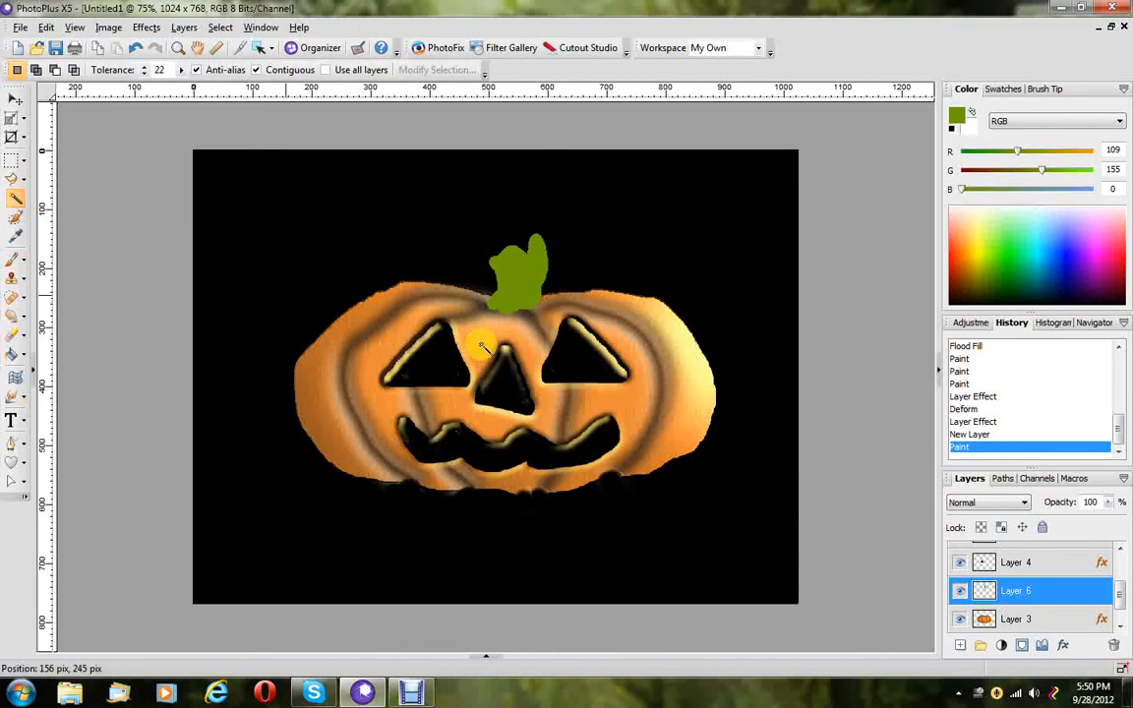
pyautogui.click(526, 270)
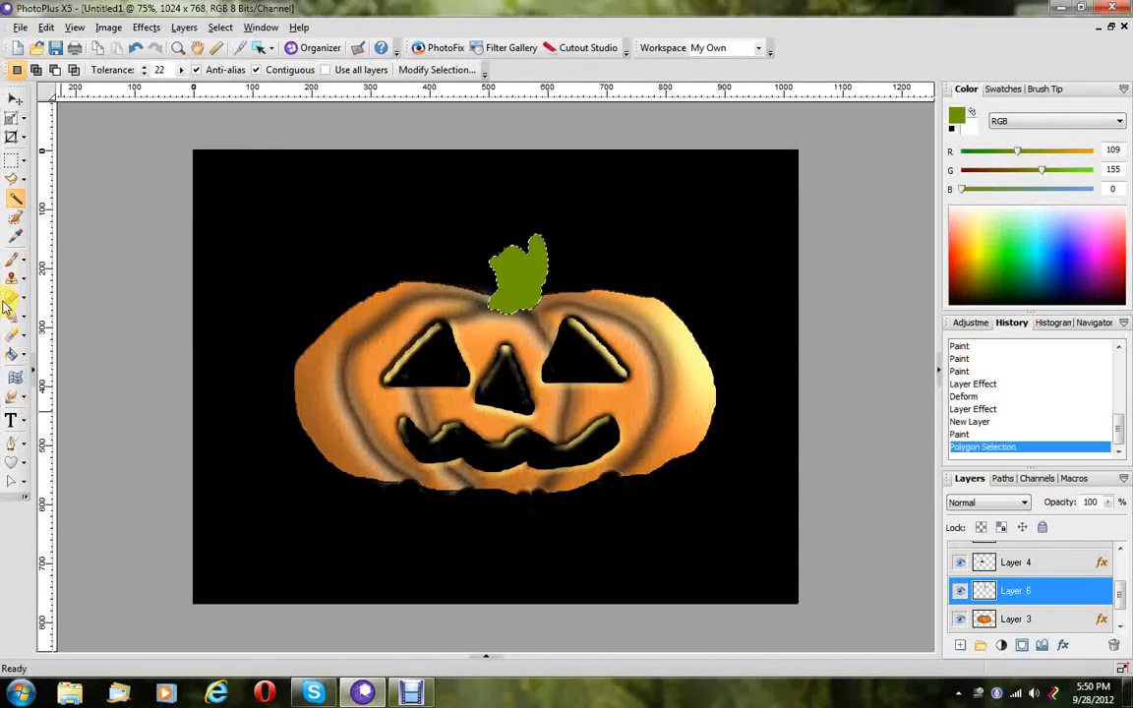
# Set up the Gradient Fill tool with the linear black-to-transparent preset.
pyautogui.click(25, 357)
pyautogui.click(88, 381)
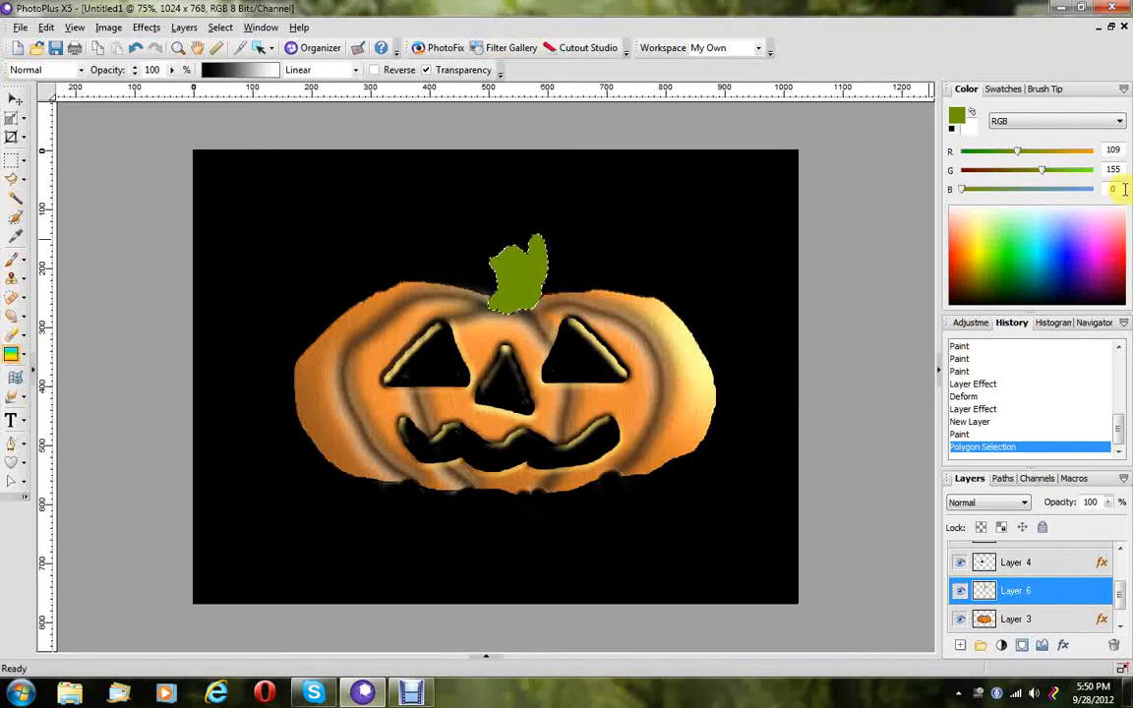
pyautogui.click(241, 69)
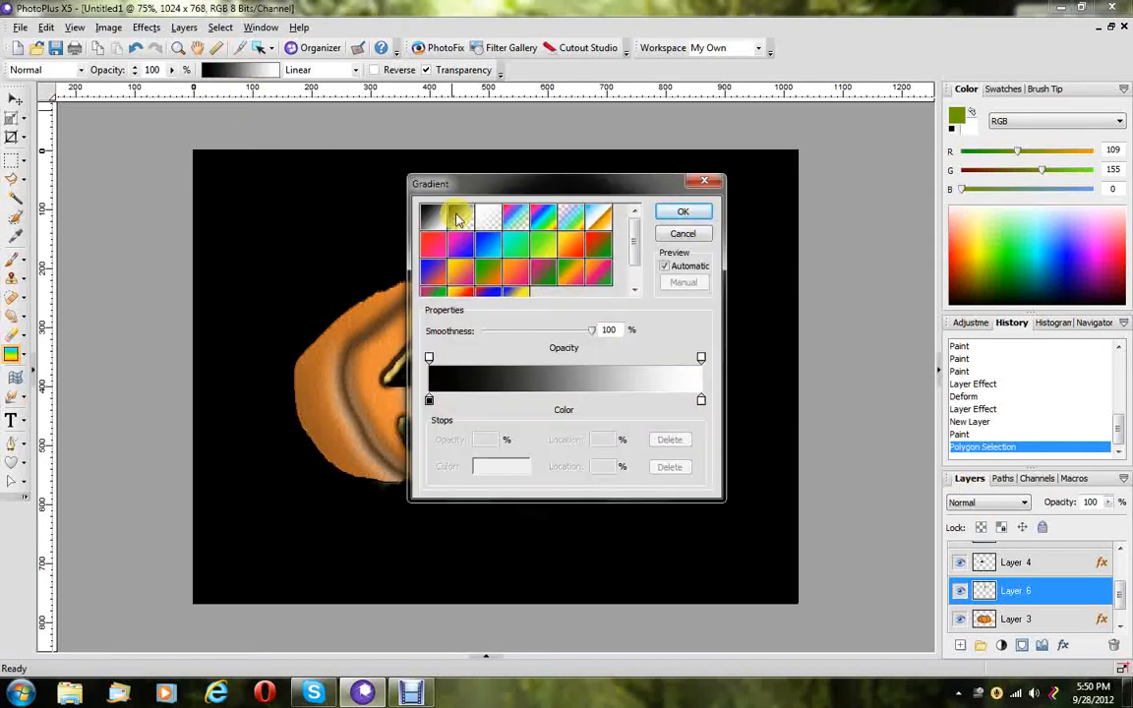
pyautogui.click(460, 218)
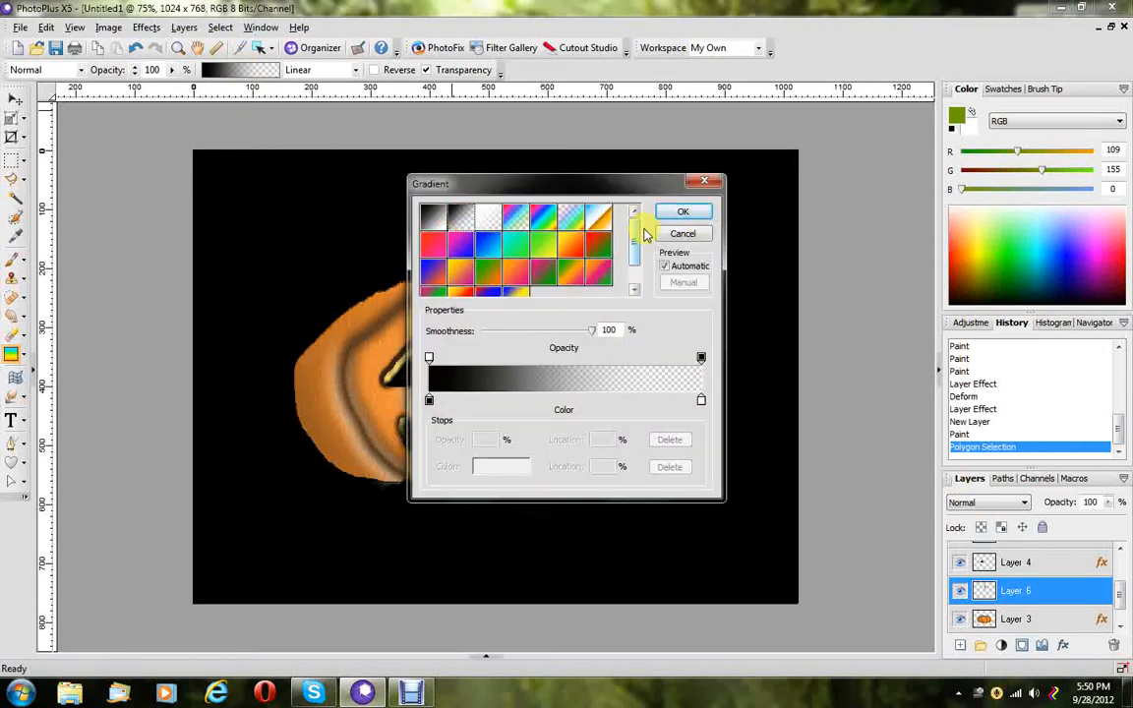
pyautogui.click(679, 213)
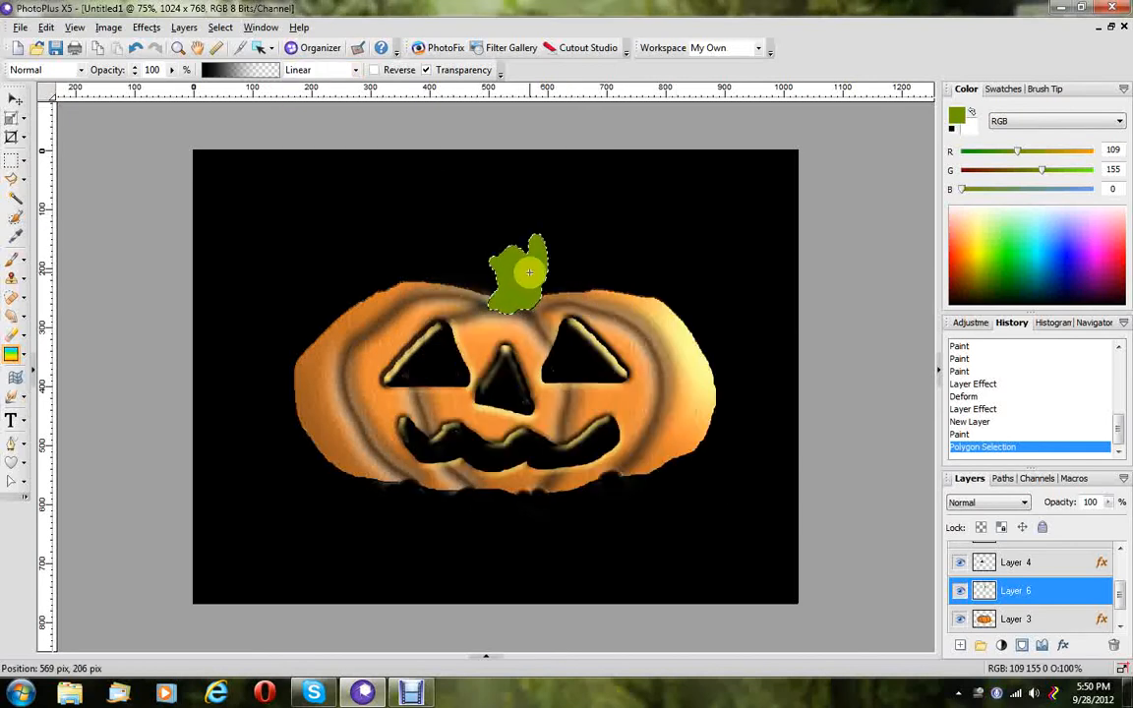
# Try shading the stem's left side with black-to-transparent gradient fills of different lengths, undoing each one.
pyautogui.moveTo(494, 270); pyautogui.dragTo(547, 278)
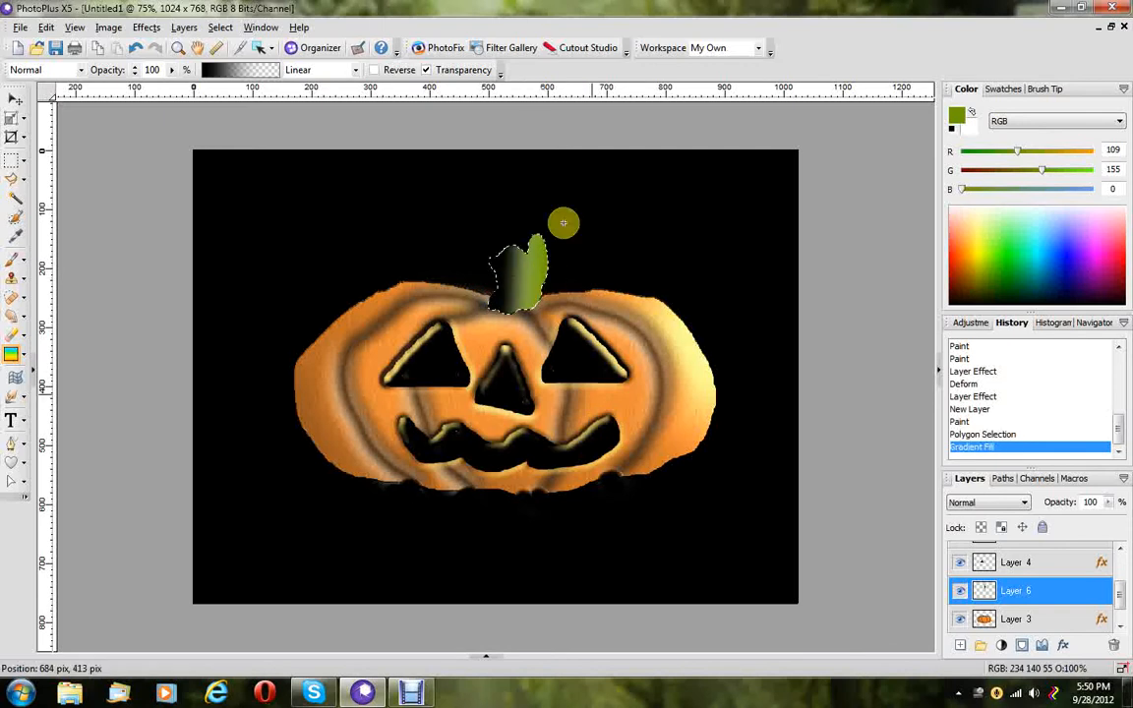
pyautogui.click(138, 46)
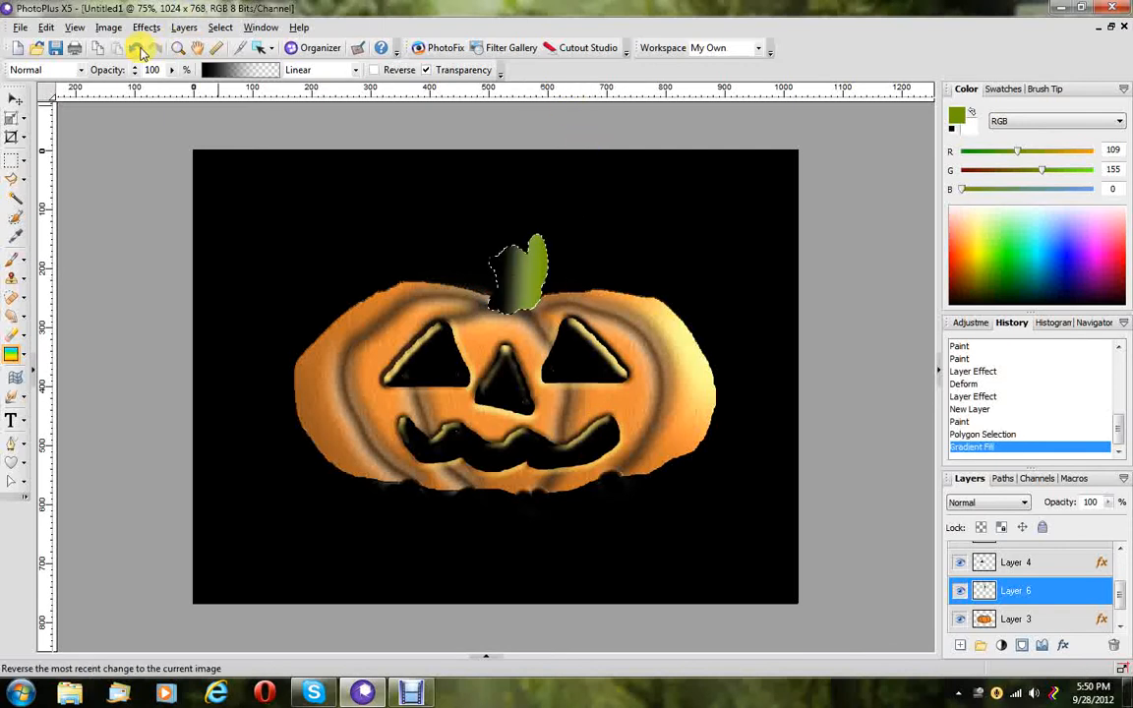
pyautogui.moveTo(462, 266); pyautogui.dragTo(508, 287)
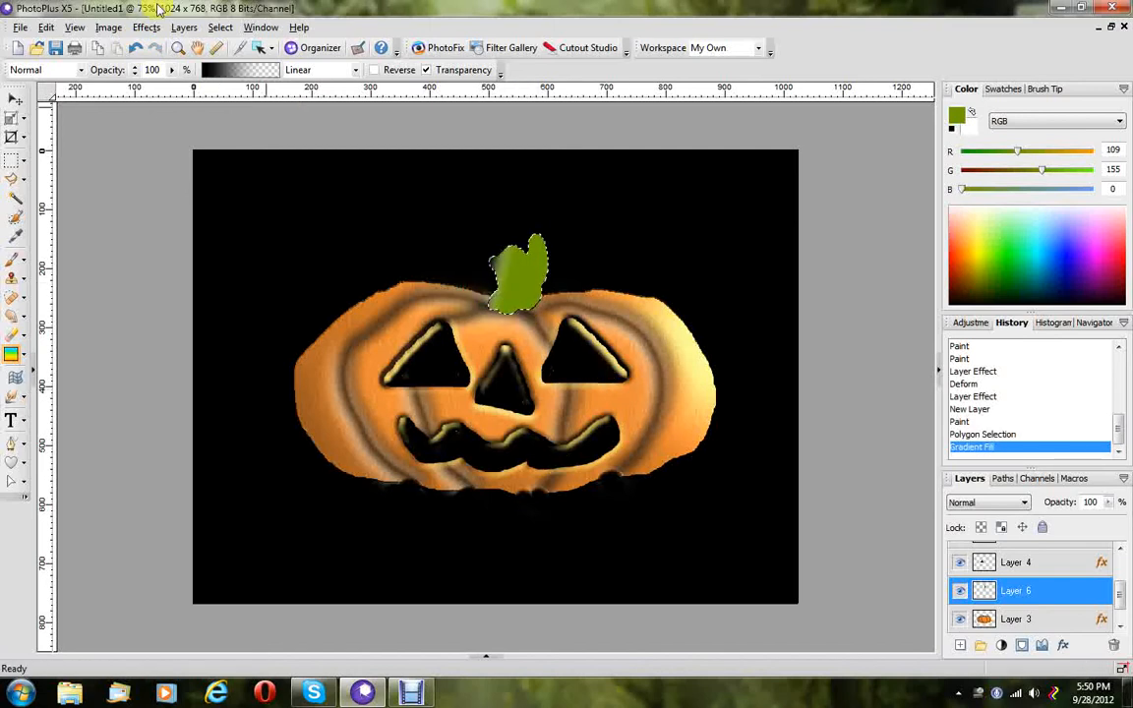
pyautogui.hotkey('ctrl', 'z')
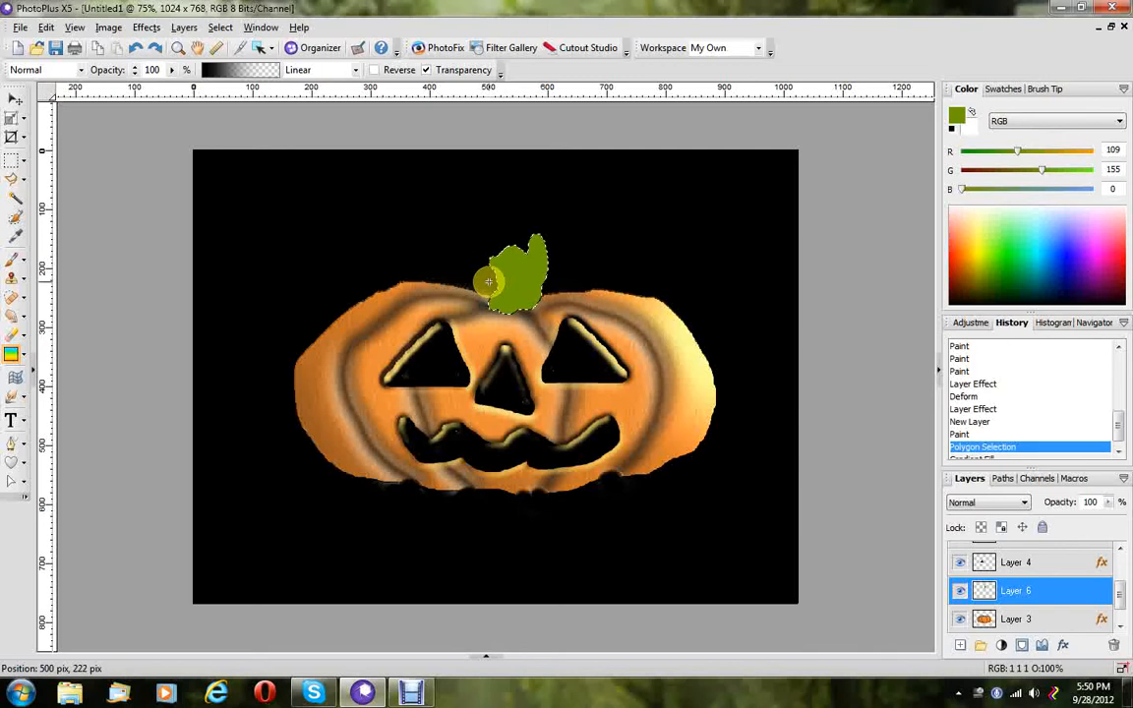
pyautogui.moveTo(486, 280); pyautogui.dragTo(516, 282)
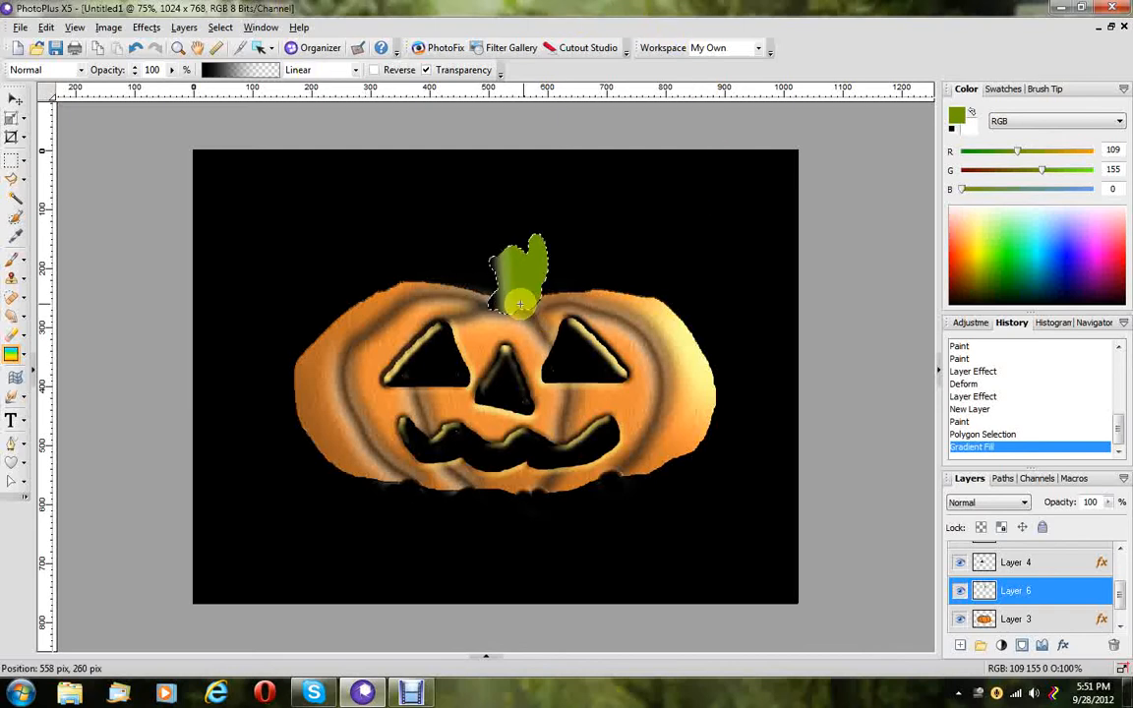
pyautogui.click(219, 28)
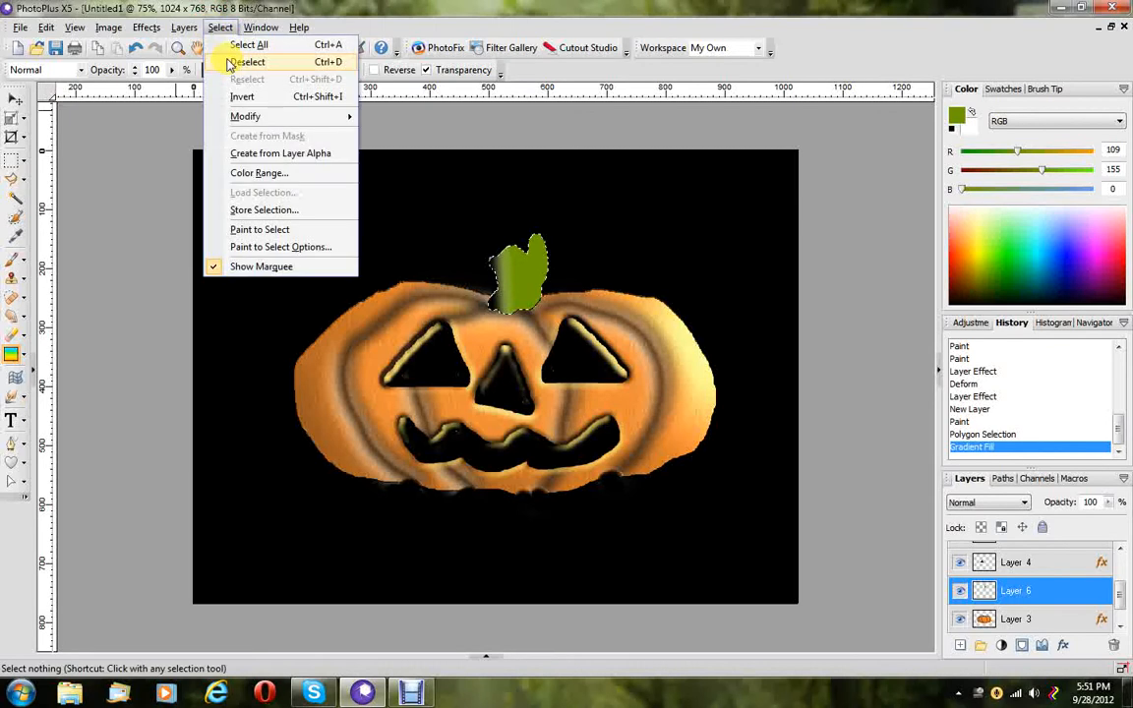
pyautogui.click(219, 27)
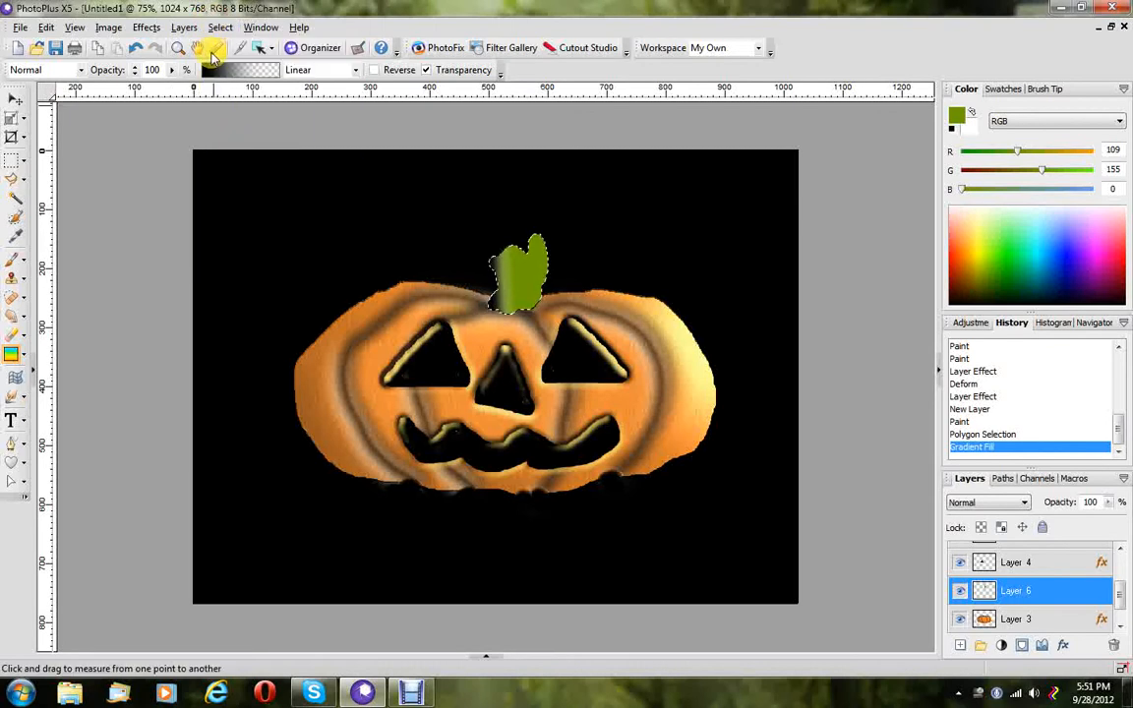
pyautogui.click(135, 48)
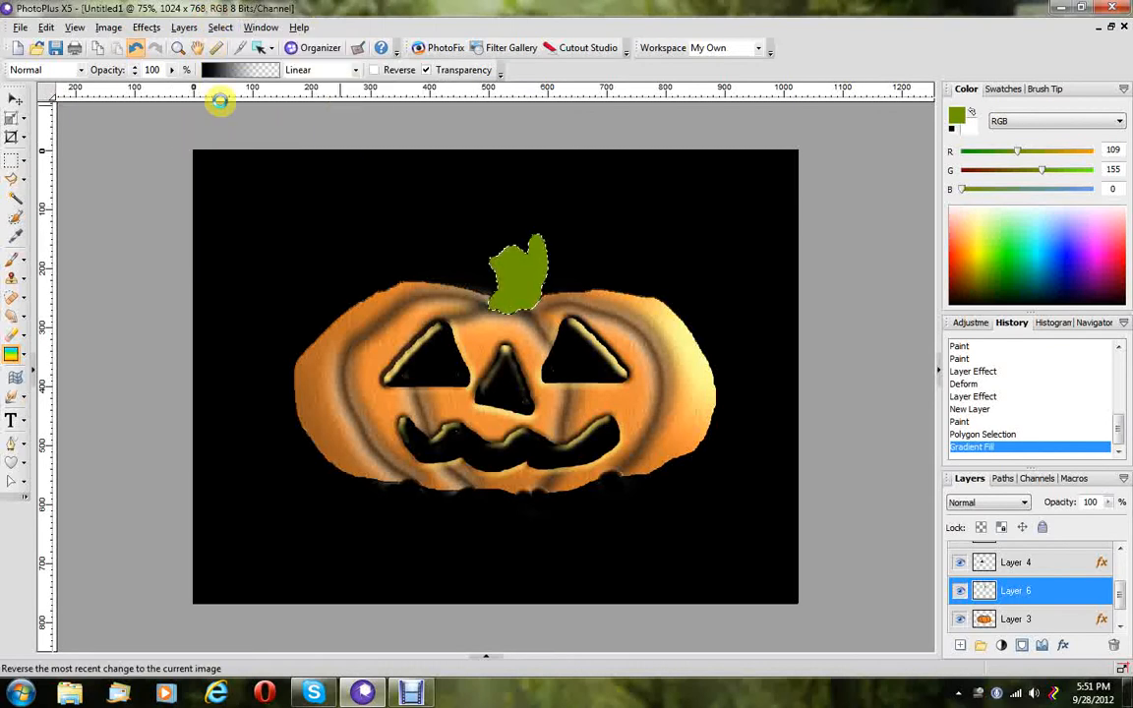
# Change the gradient's black start colour to dark green #045504, keeping the fade to transparent.
pyautogui.click(223, 69)
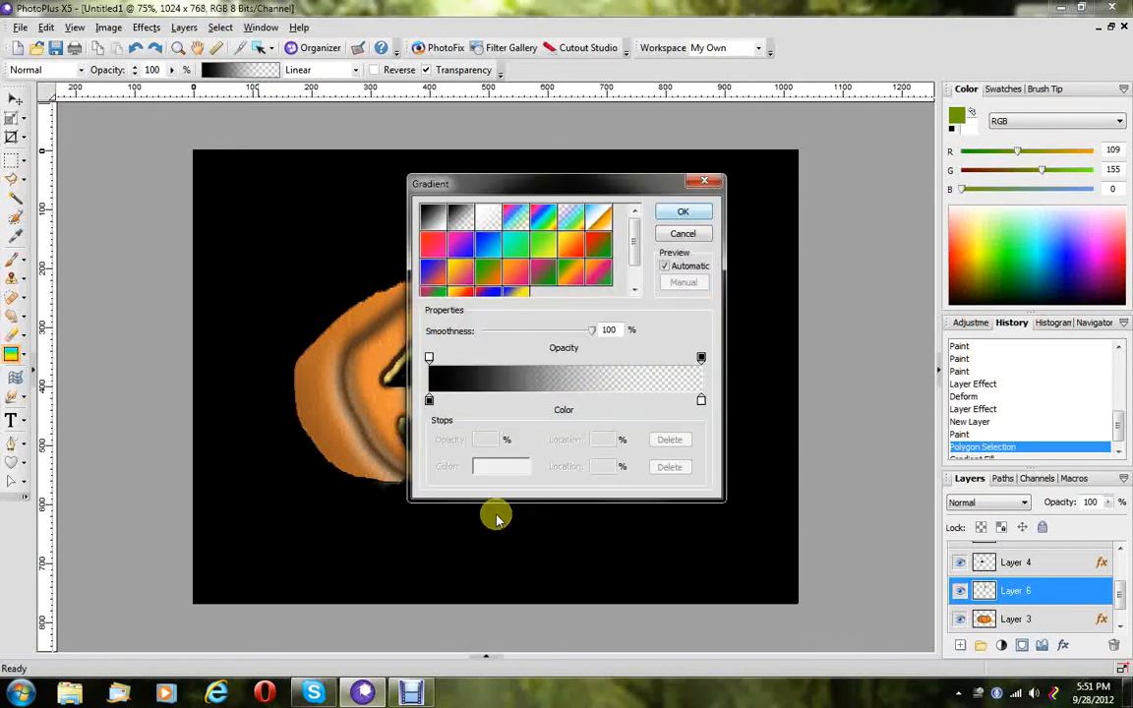
pyautogui.click(432, 401)
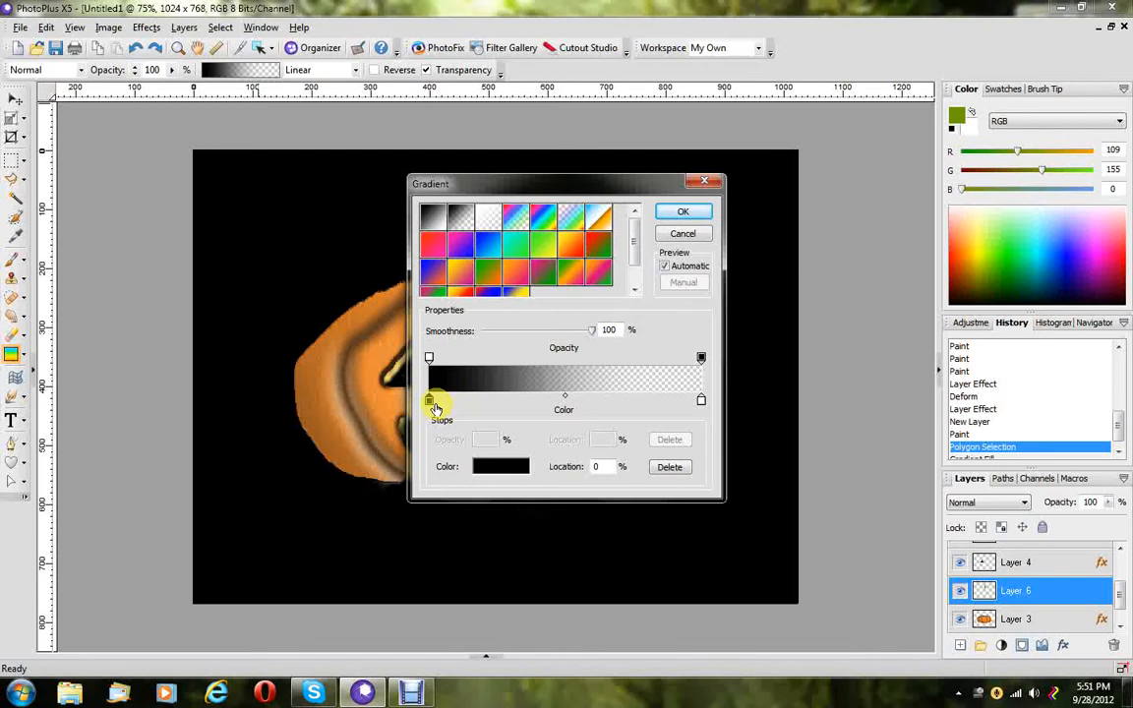
pyautogui.doubleClick(431, 402)
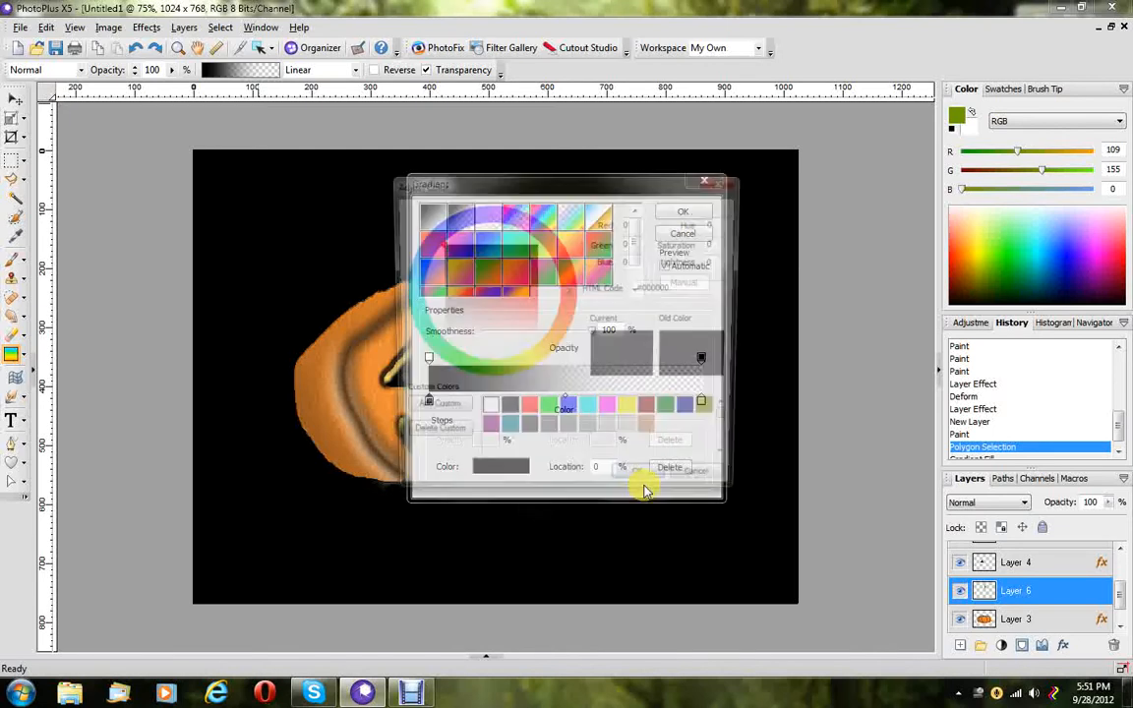
pyautogui.click(672, 412)
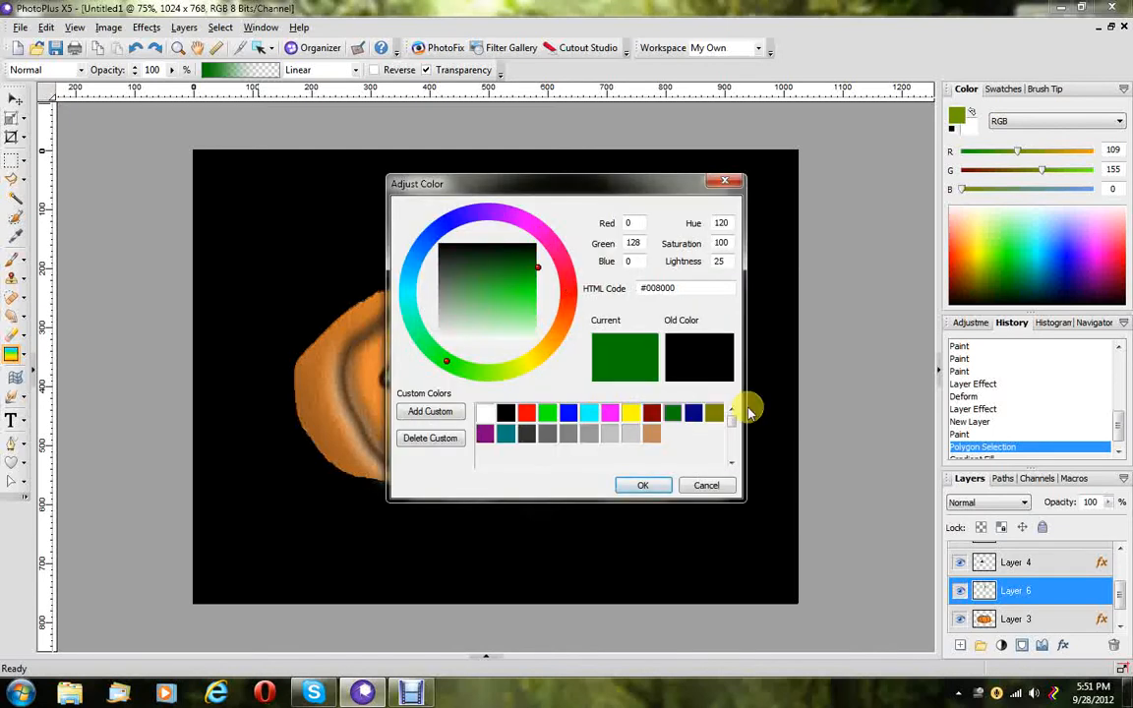
pyautogui.moveTo(531, 258); pyautogui.dragTo(532, 255)
pyautogui.click(643, 483)
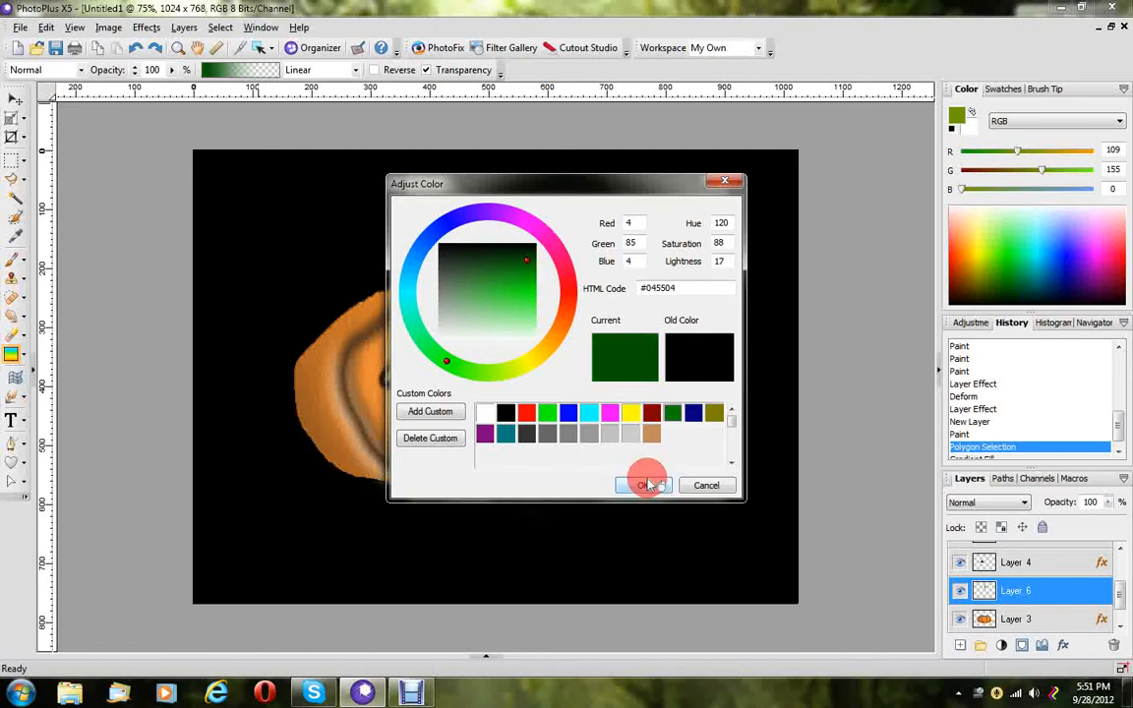
pyautogui.click(668, 213)
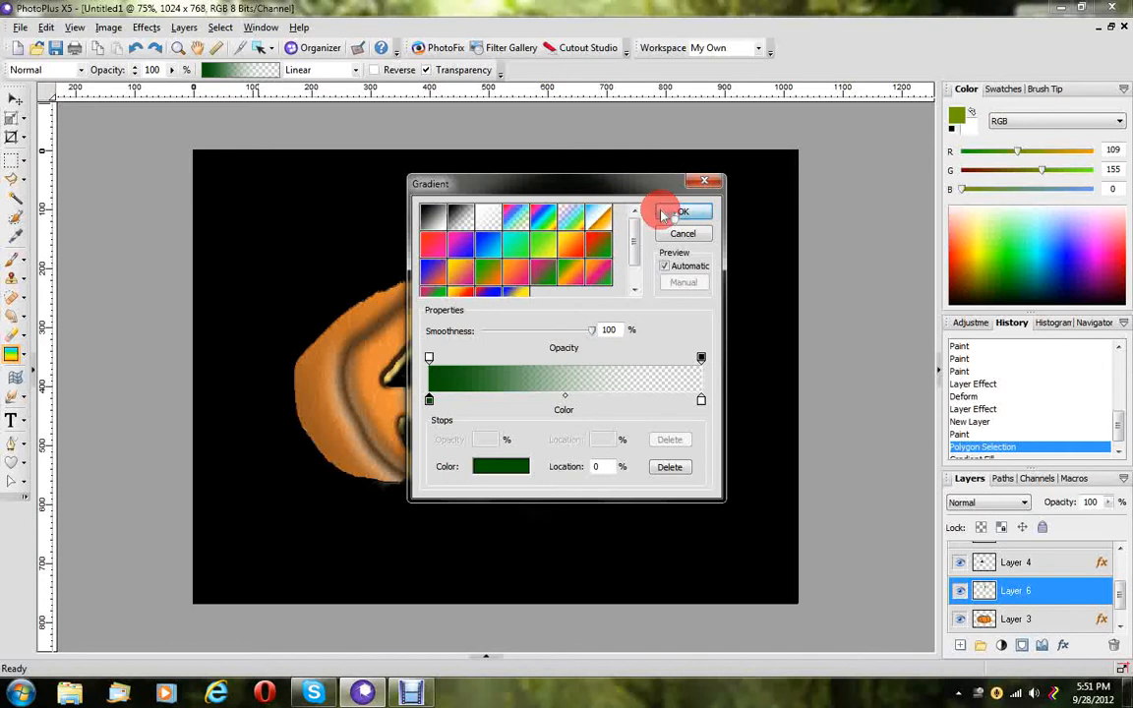
# Shade the stem from left to right with two dark green-to-transparent gradient fills, and deselect it.
pyautogui.moveTo(487, 280); pyautogui.dragTo(531, 283)
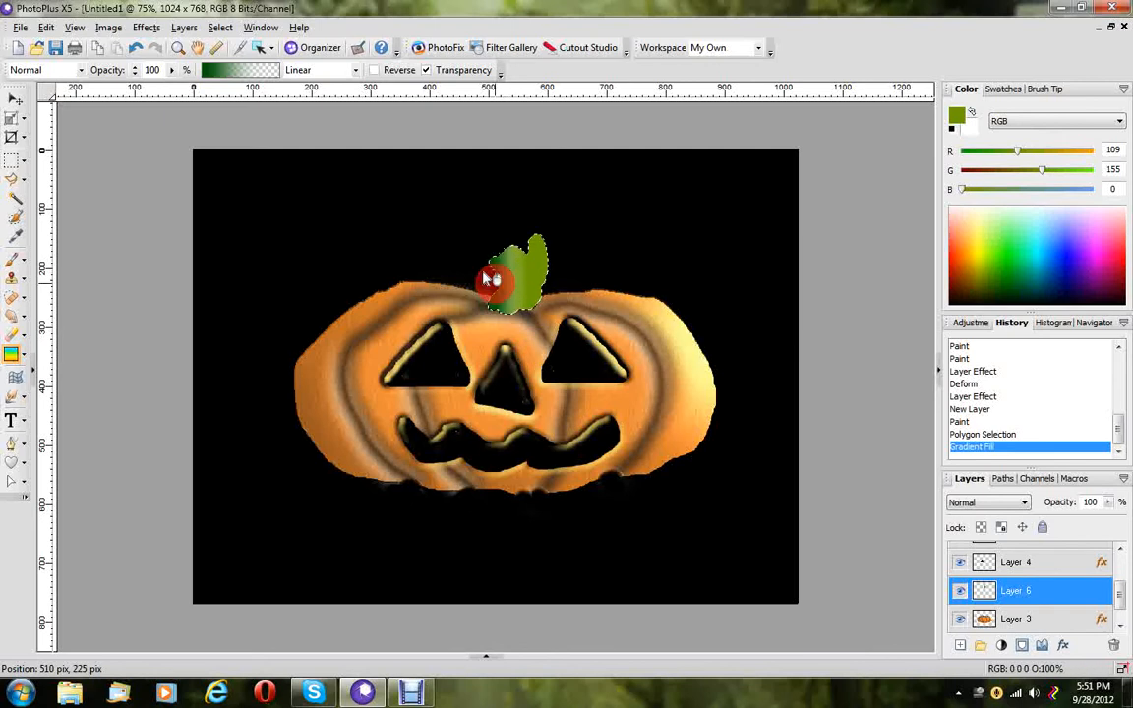
pyautogui.moveTo(496, 283); pyautogui.dragTo(531, 282)
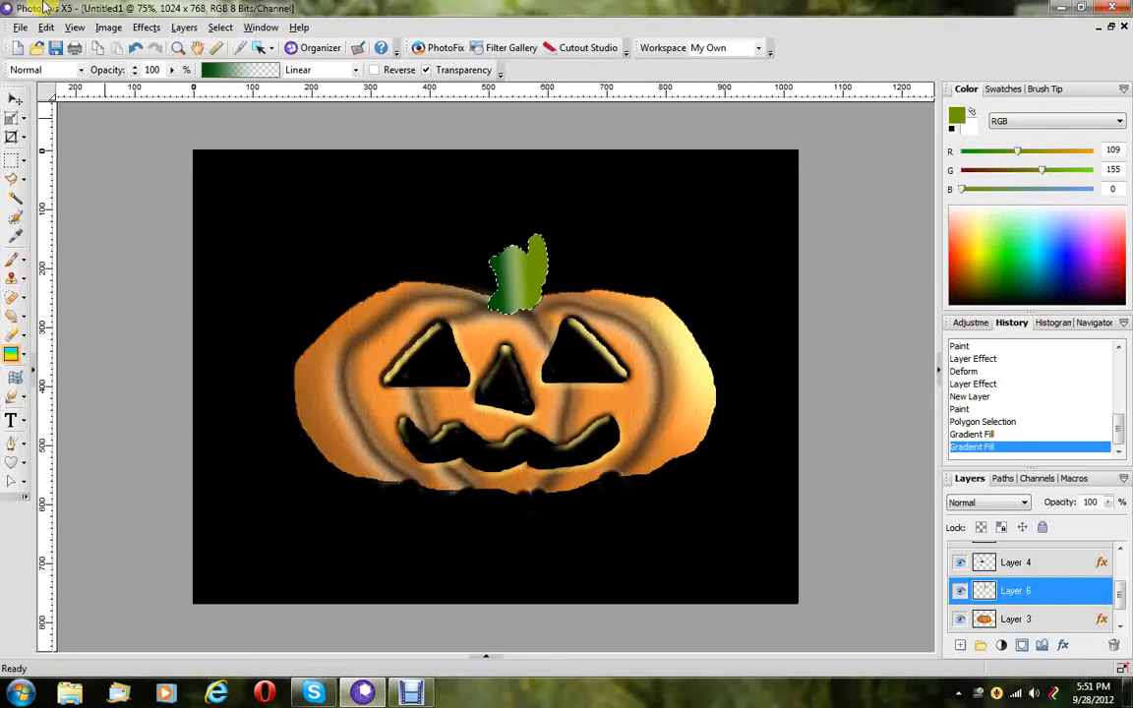
pyautogui.click(220, 27)
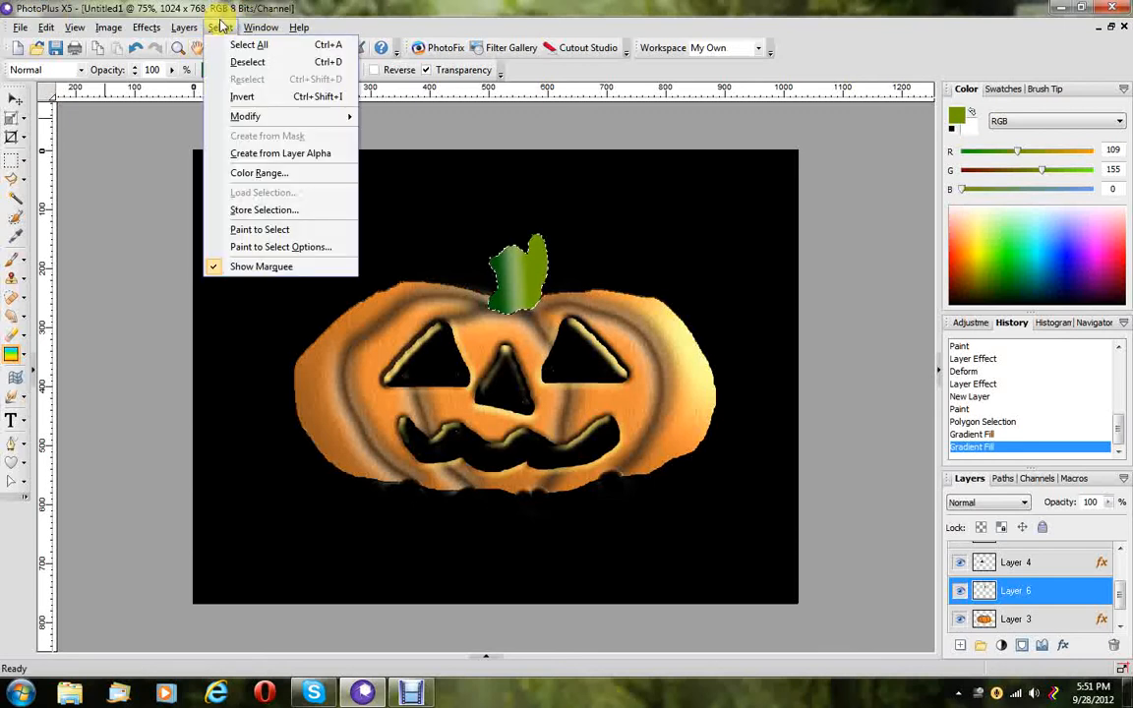
pyautogui.click(245, 61)
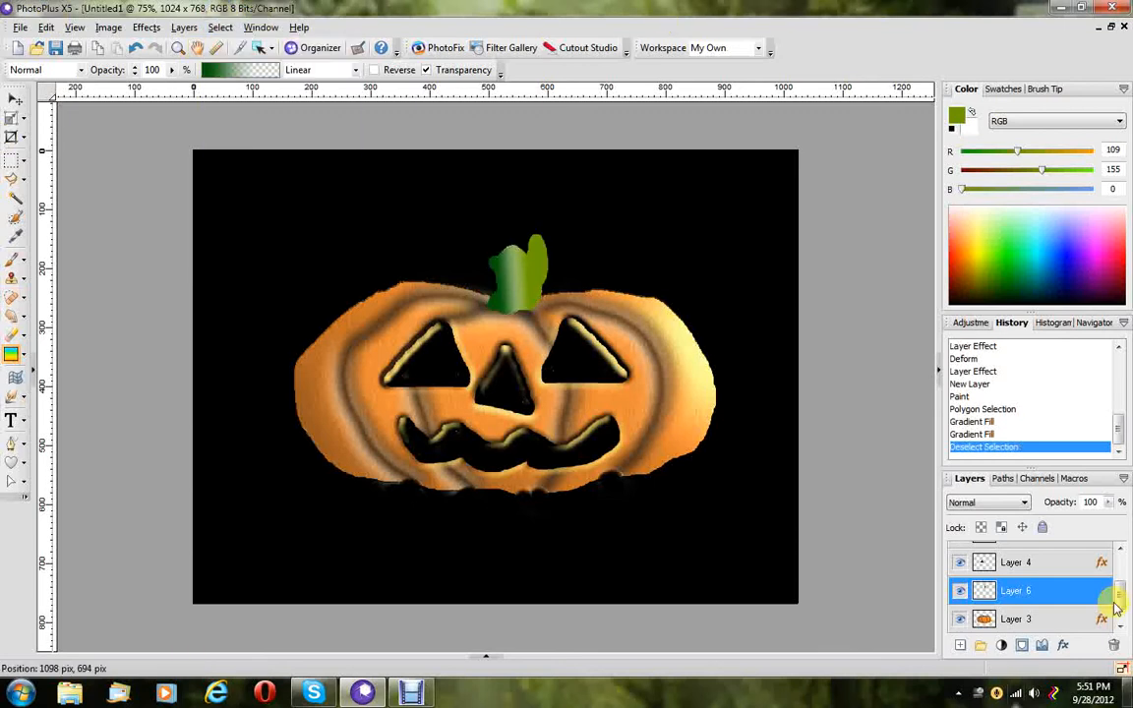
# Enable 3D Effects on the stem's Layer 6 with blur 35 and depth 25.
pyautogui.click(1062, 644)
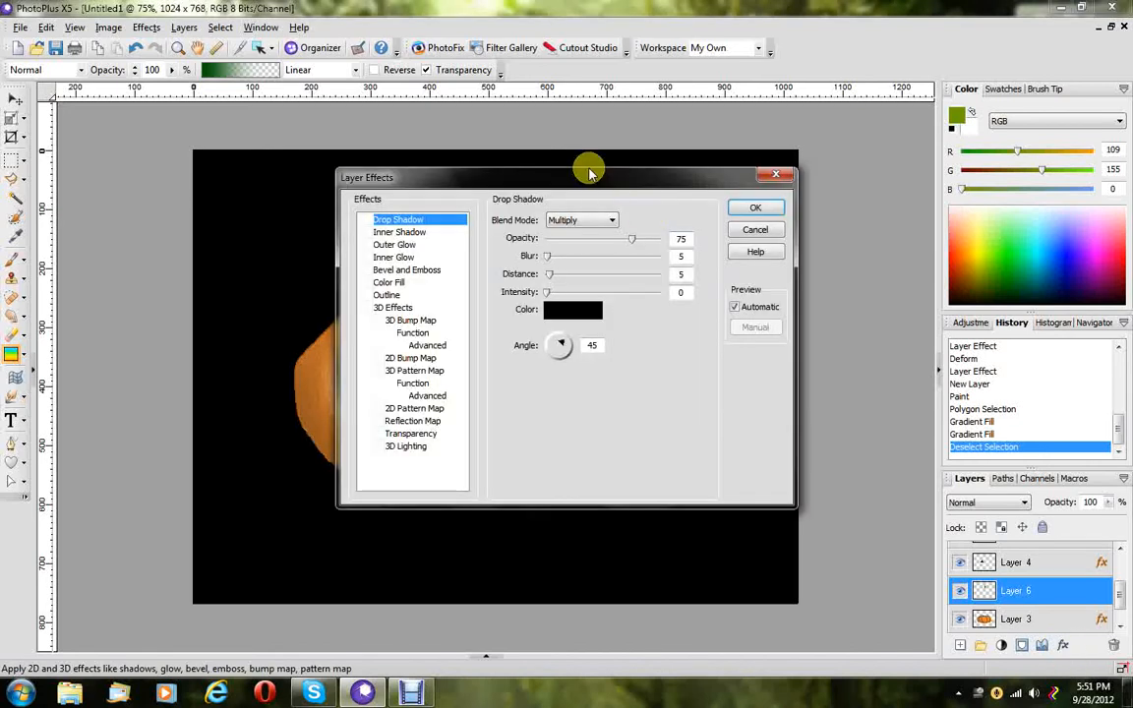
pyautogui.moveTo(587, 171); pyautogui.dragTo(942, 266)
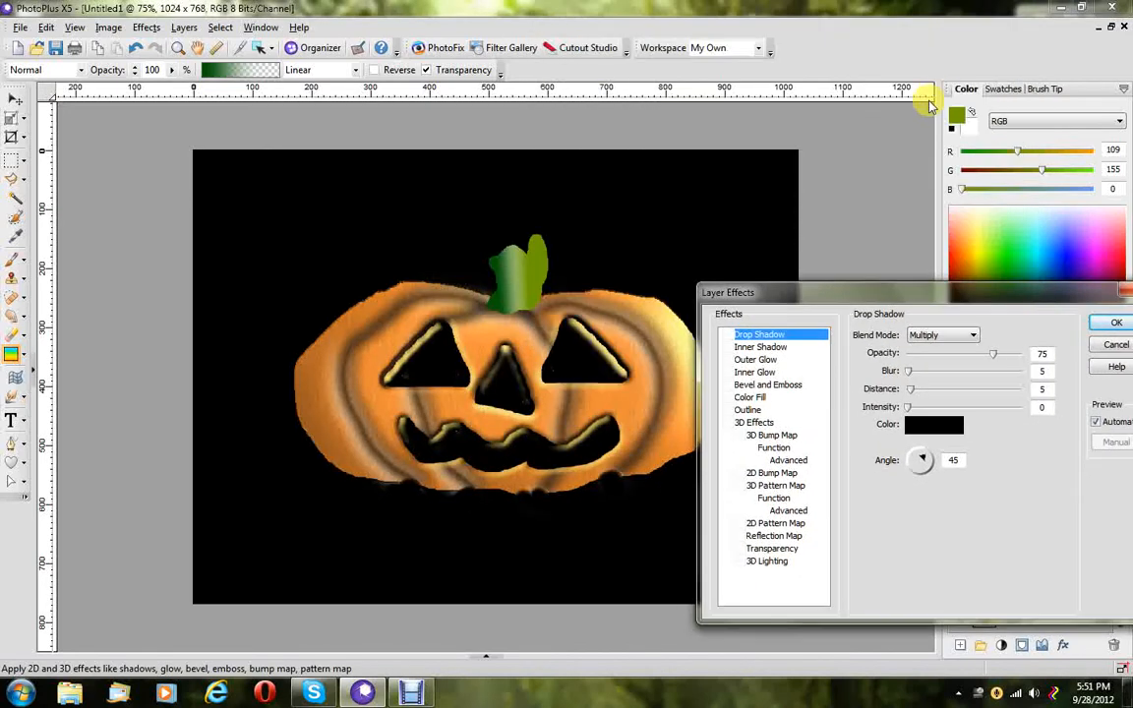
pyautogui.click(742, 424)
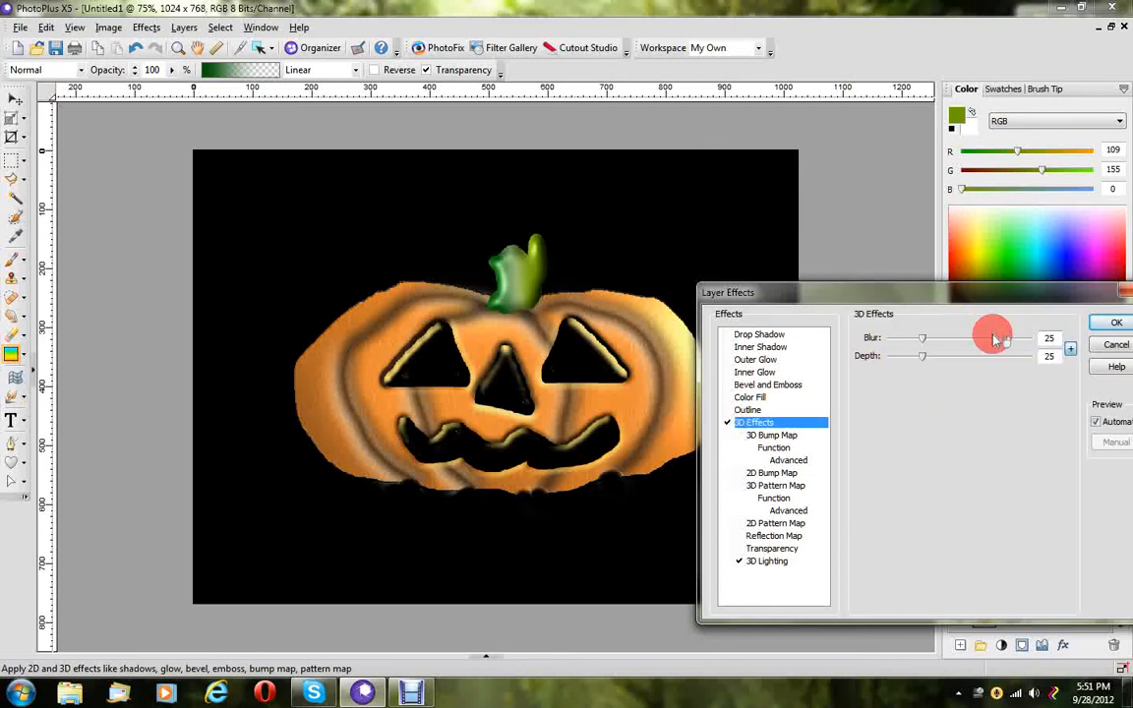
pyautogui.click(922, 340)
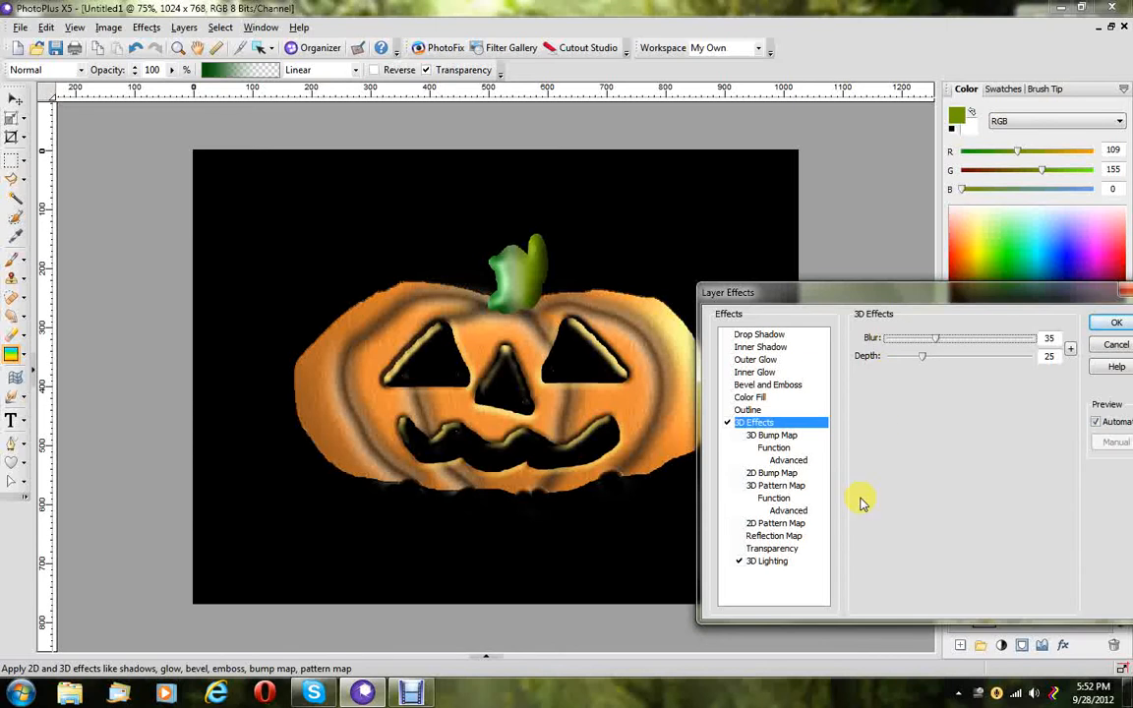
# Add a black Multiply drop shadow to the stem with angle 350 and blur 78, and apply the layer effects.
pyautogui.click(732, 337)
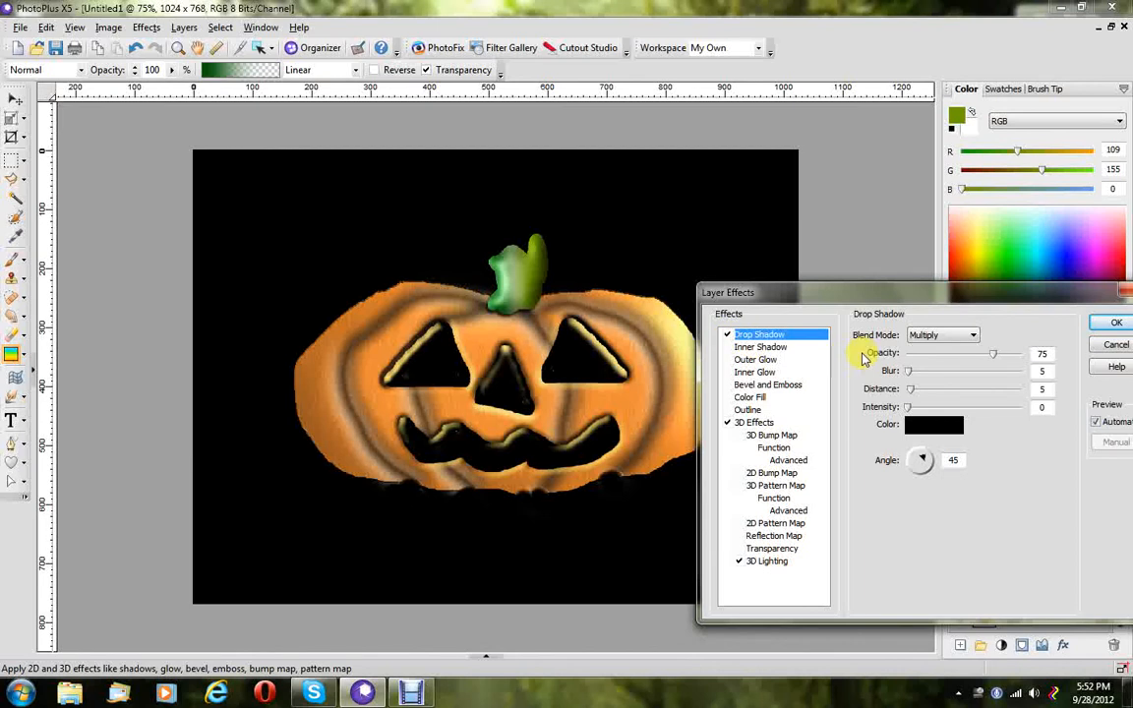
pyautogui.moveTo(939, 458); pyautogui.dragTo(932, 465)
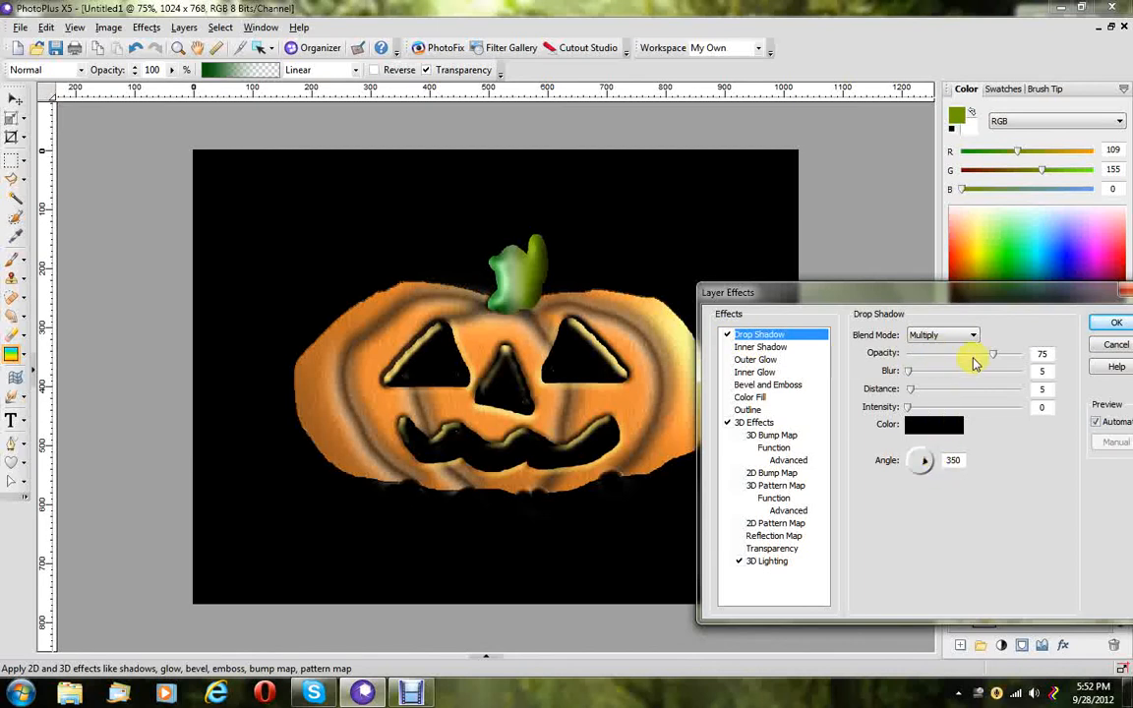
pyautogui.click(912, 372)
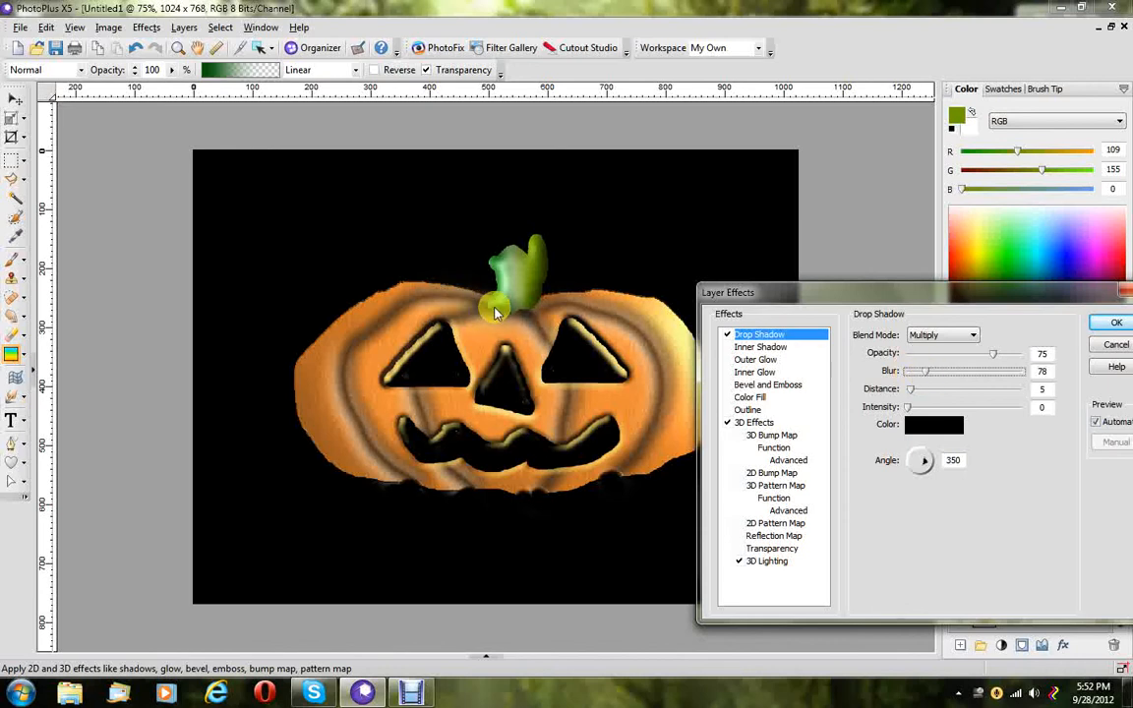
pyautogui.click(1109, 322)
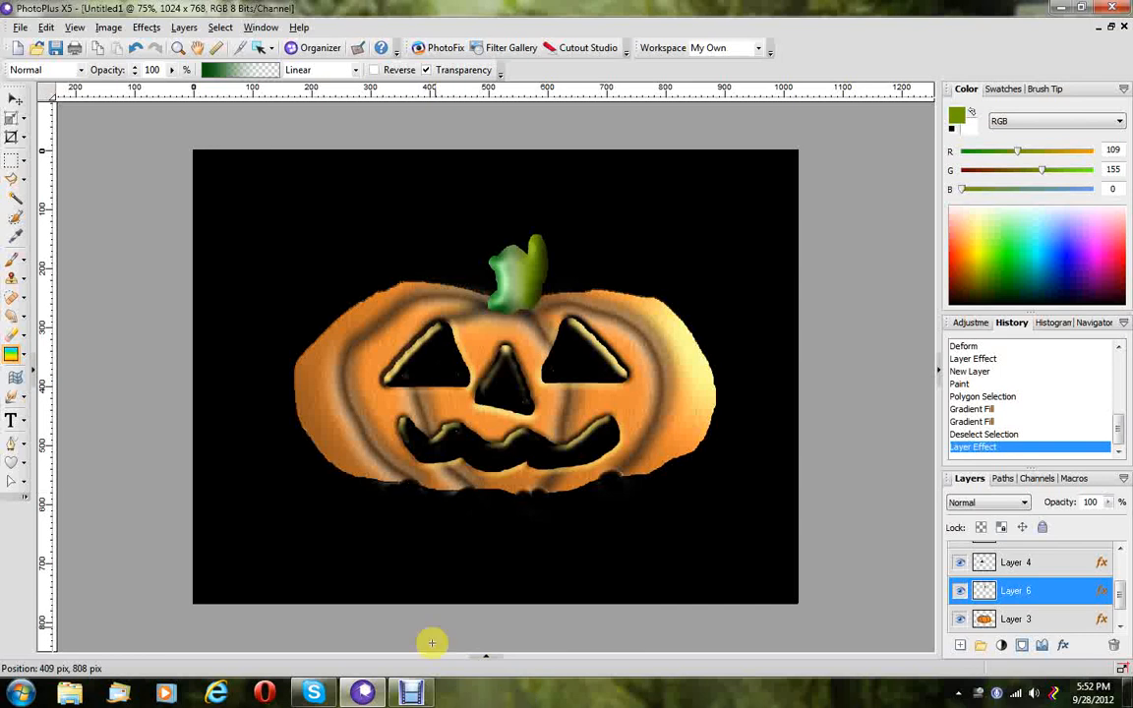
pyautogui.moveTo(417, 702)
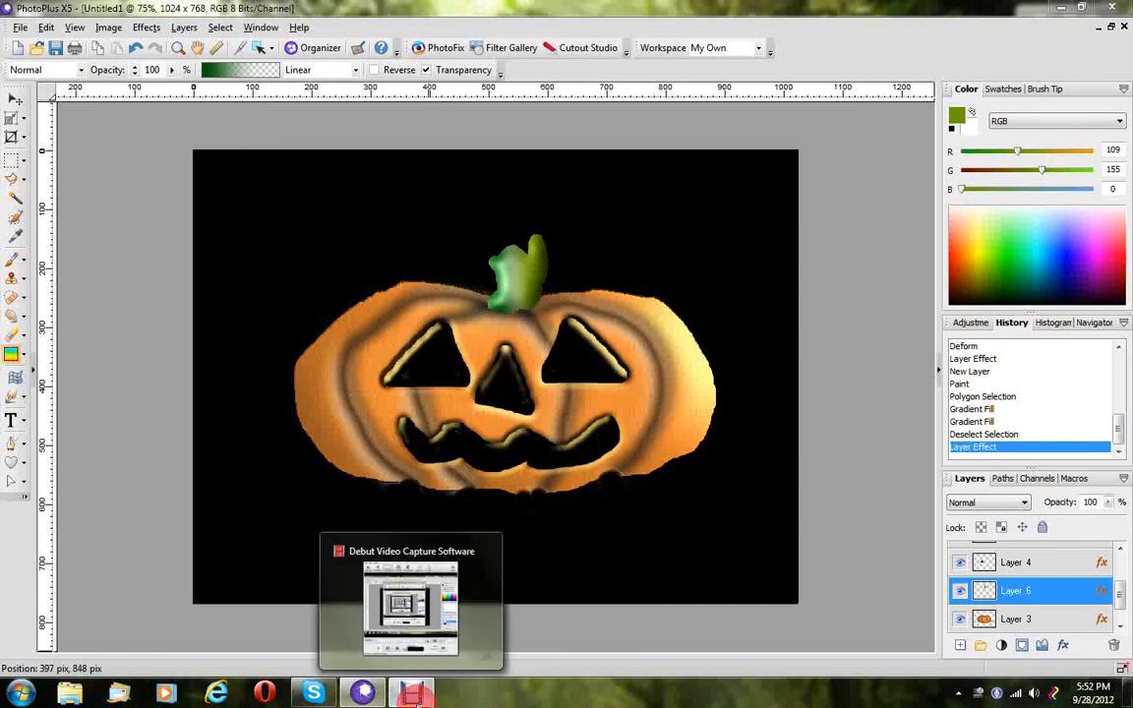